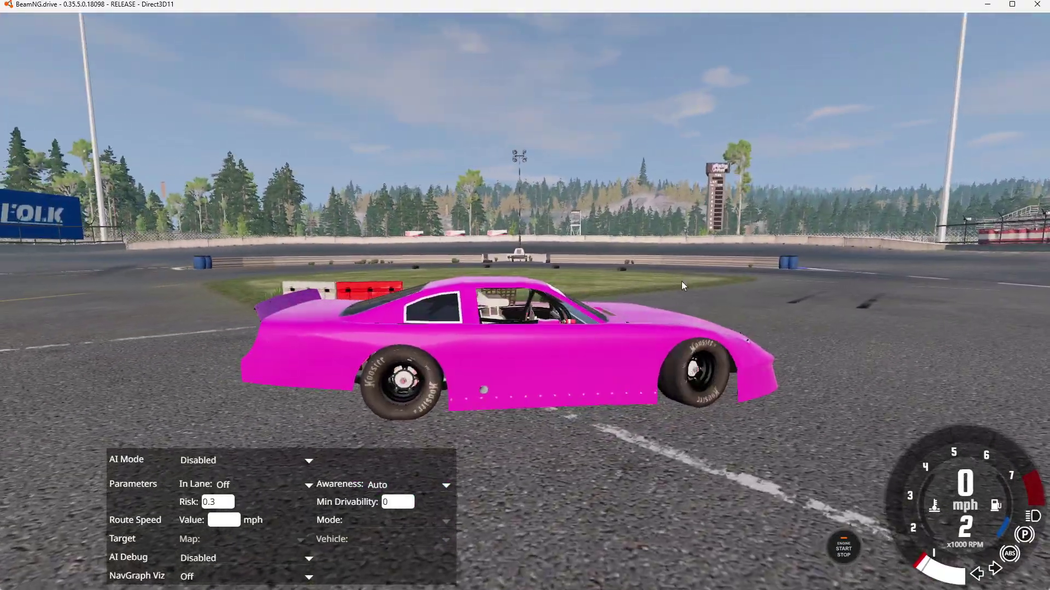
Switch to the Opera GX browser and replace the OBS, Discord and Adobe tabs with one new blank tab.
{"action": "mouse_move", "coordinate": [556, 578]}
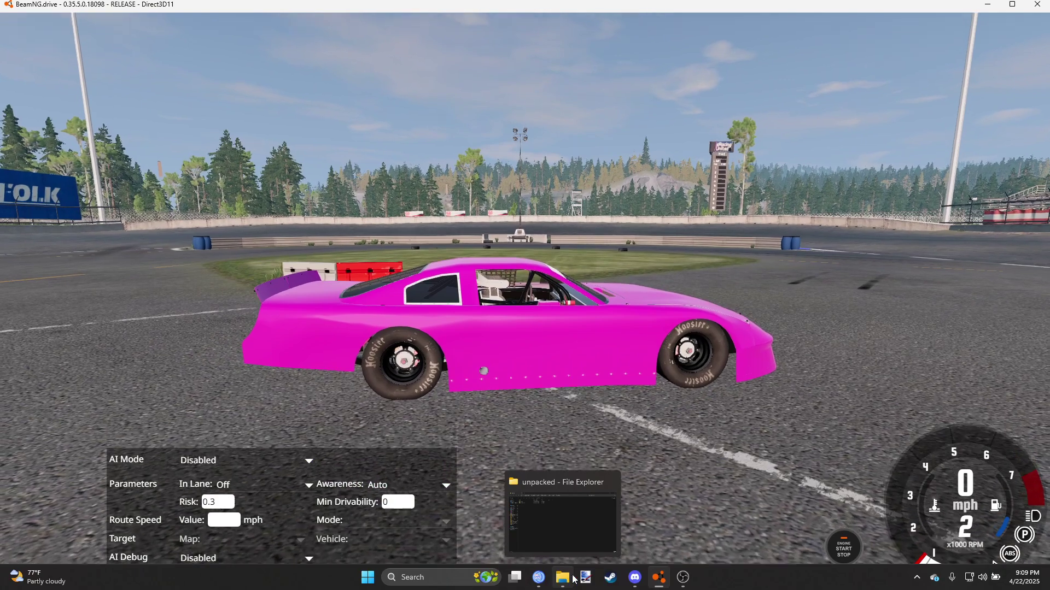
{"action": "mouse_move", "coordinate": [633, 578]}
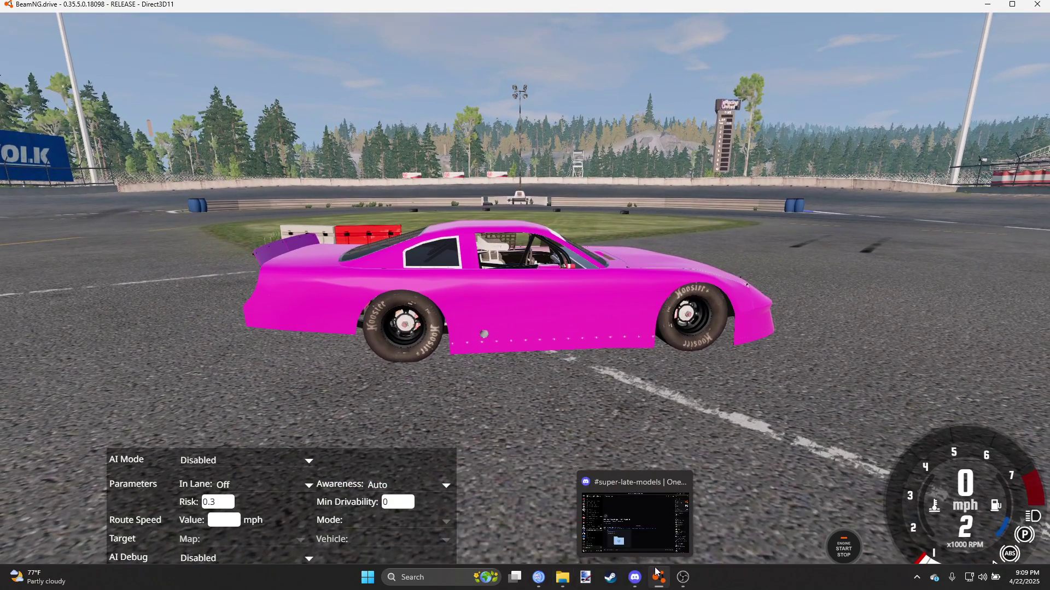
{"action": "left_click", "coordinate": [541, 586]}
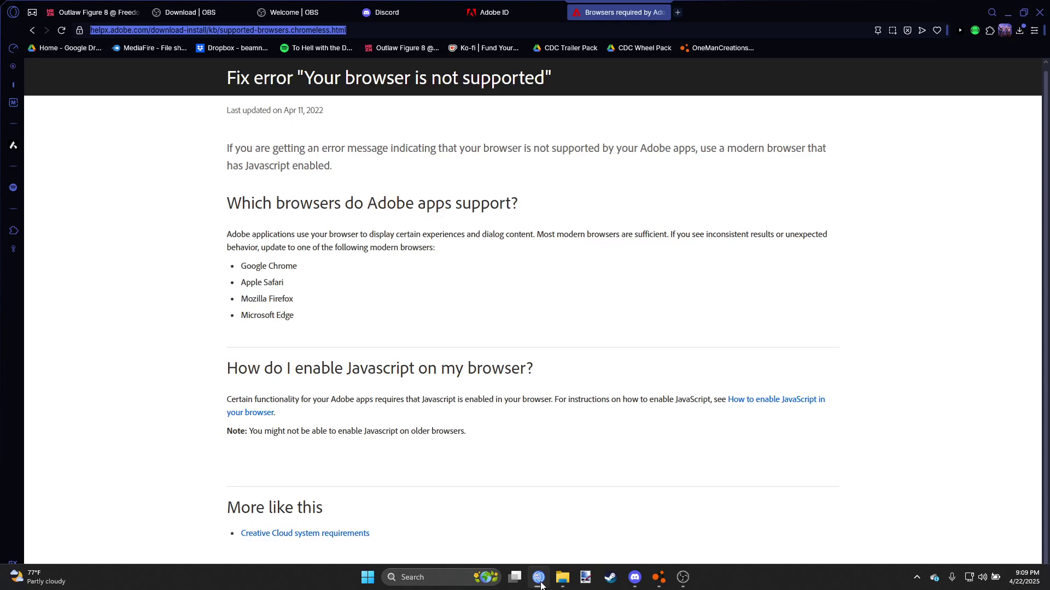
{"action": "left_click", "coordinate": [235, 16]}
{"action": "left_click", "coordinate": [241, 12]}
{"action": "left_click", "coordinate": [240, 12]}
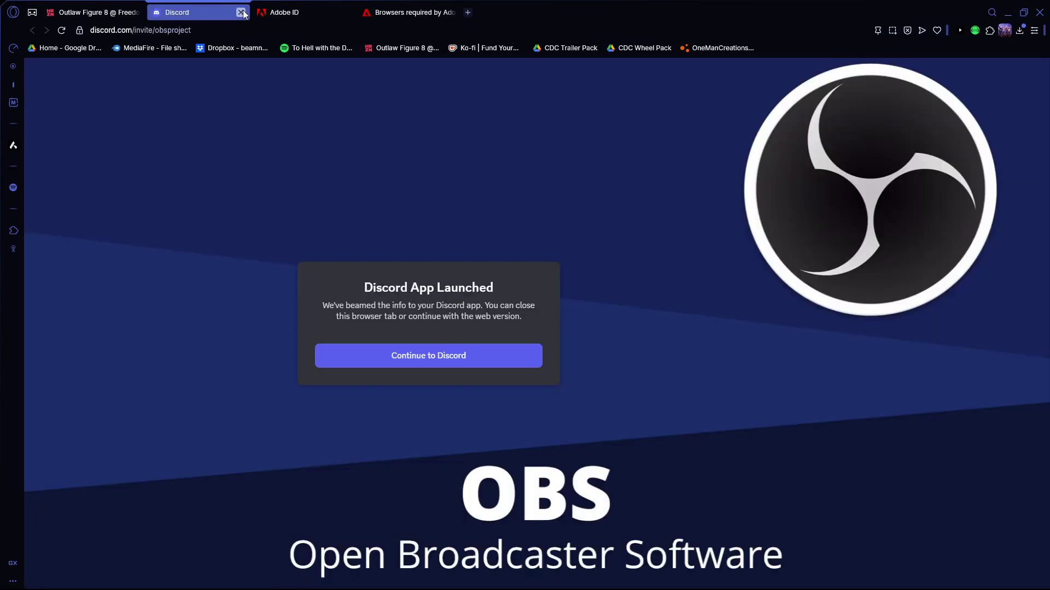
{"action": "left_click", "coordinate": [240, 12]}
{"action": "left_click", "coordinate": [241, 12]}
{"action": "left_click", "coordinate": [241, 12]}
{"action": "left_click", "coordinate": [153, 12]}
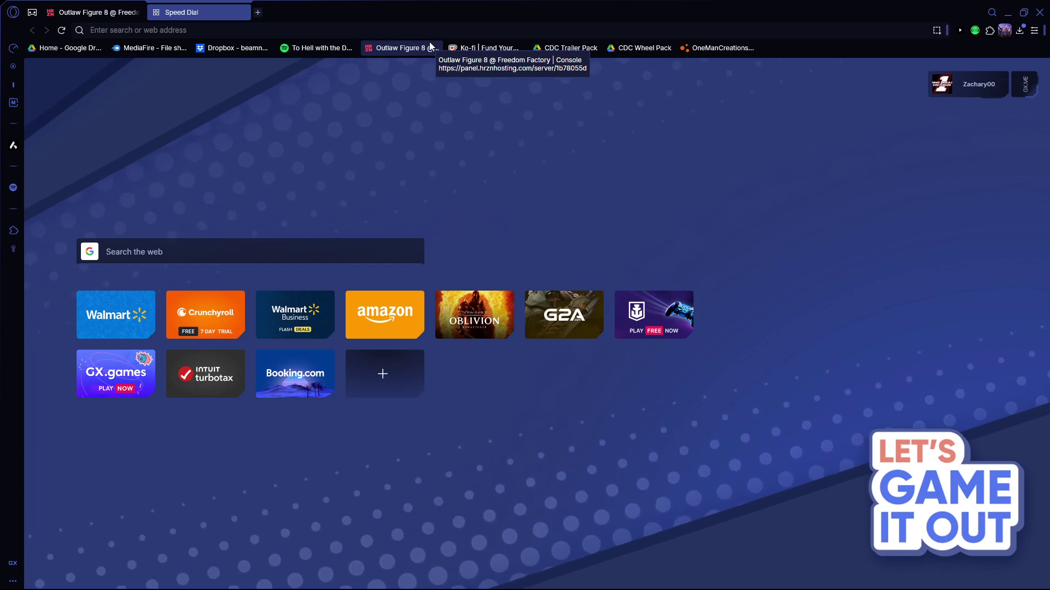
{"action": "type", "text": "paint."}
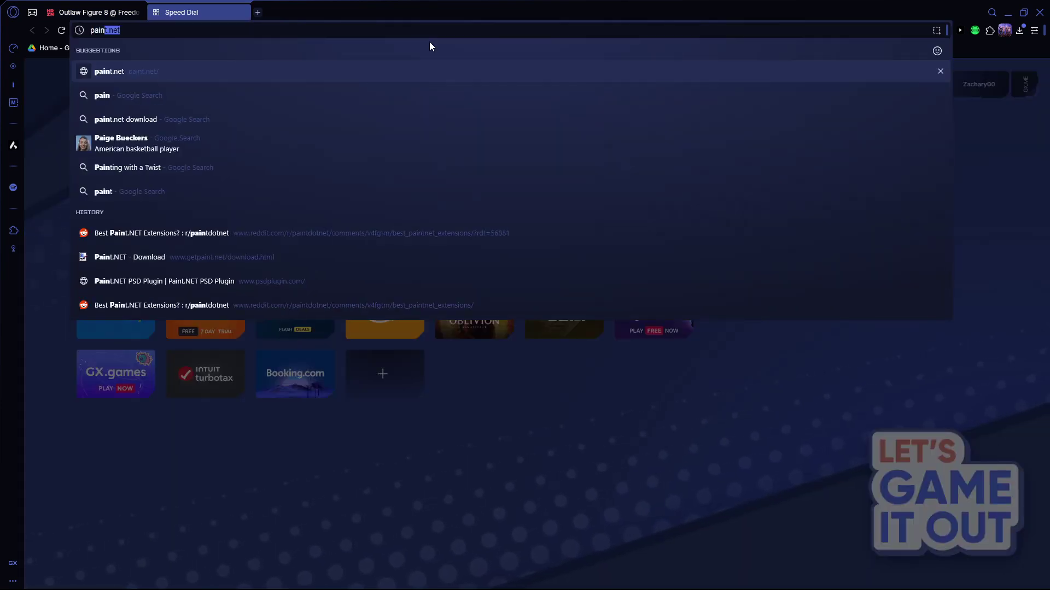
{"action": "type", "text": "net"}
{"action": "key", "text": "Return"}
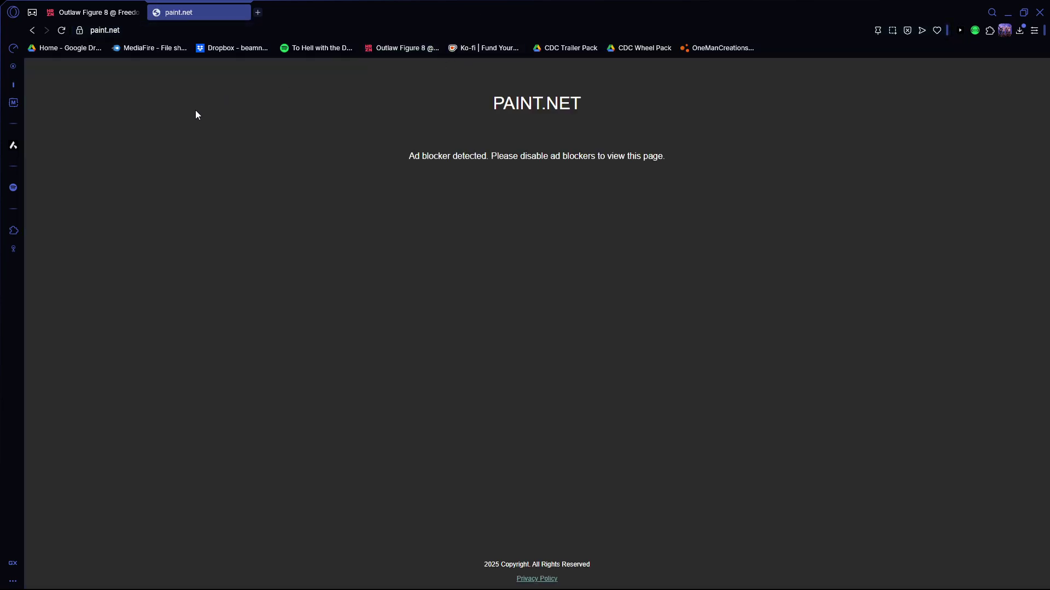
{"action": "key", "text": "alt+Left"}
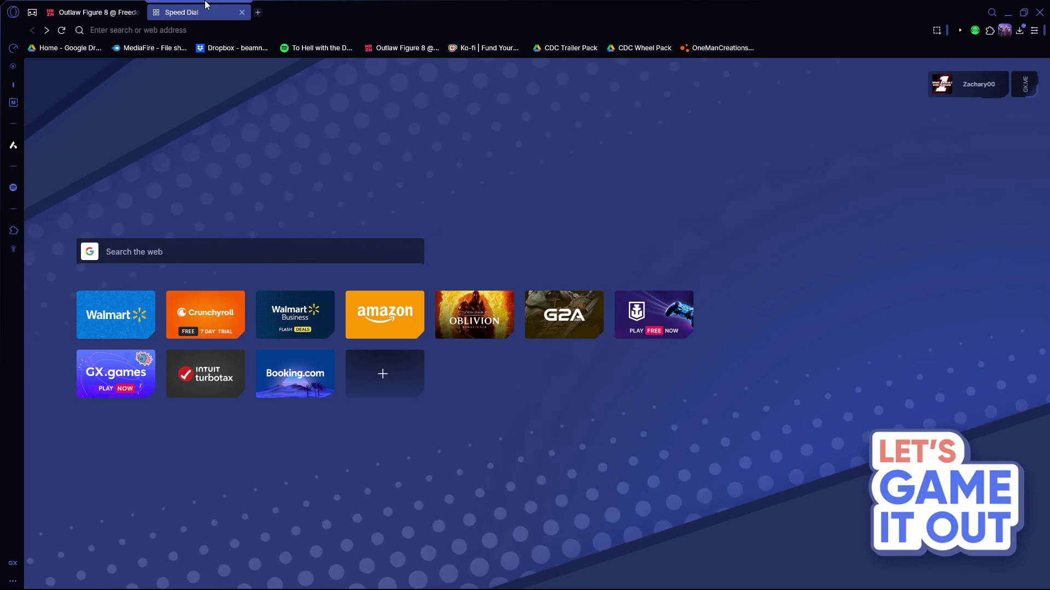
Search the web for the paint.net download and open the official getpaint.net download page.
{"action": "left_click", "coordinate": [177, 29]}
{"action": "type", "text": "paint."}
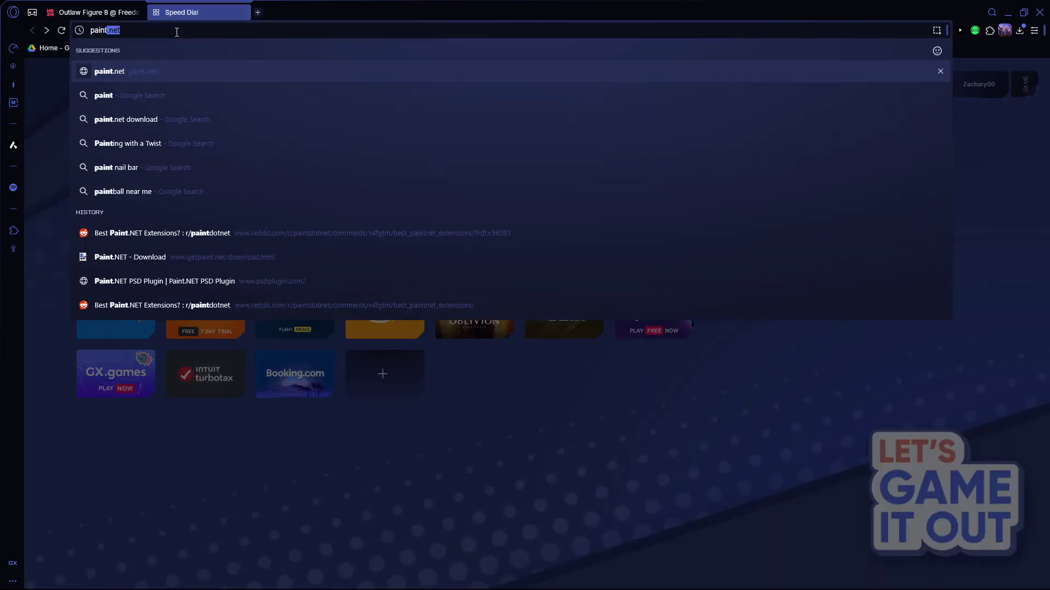
{"action": "type", "text": "net downlaod"}
{"action": "key", "text": "Return"}
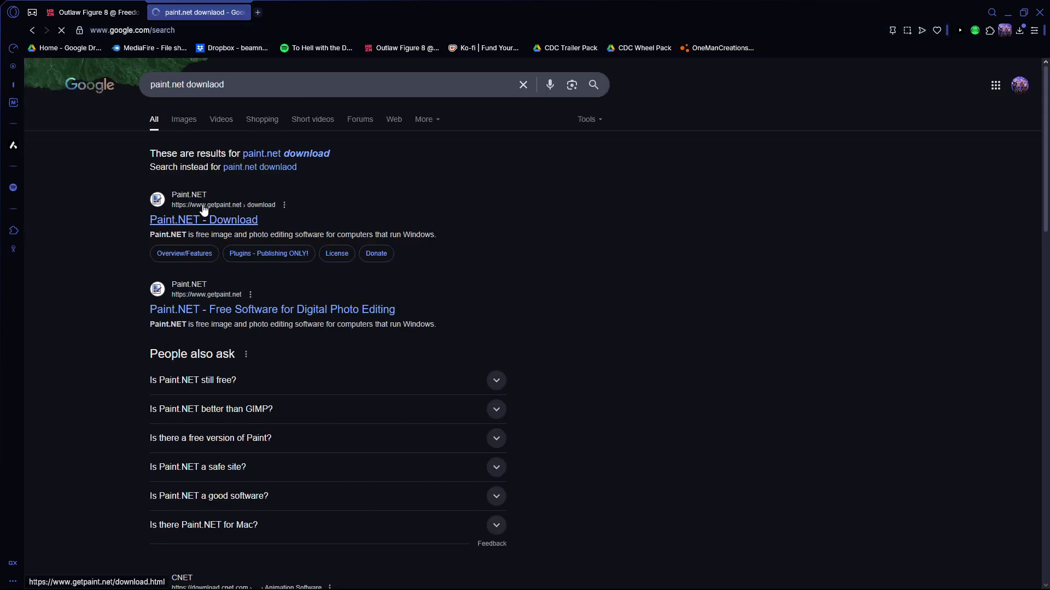
{"action": "left_click", "coordinate": [203, 216]}
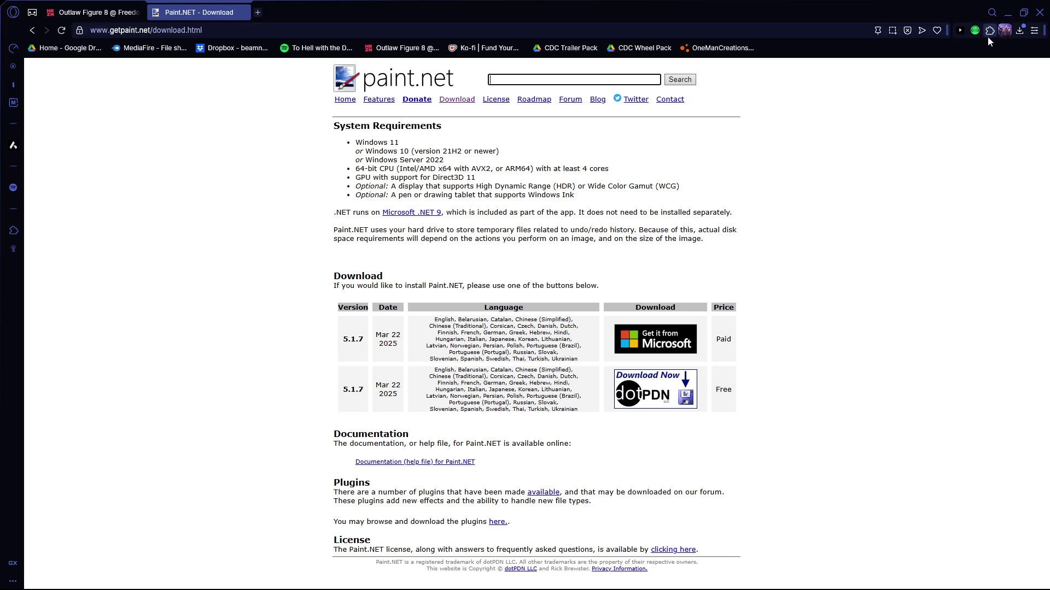
Switch to Discord and open the Dropbox "beamng templates" link posted in the super-late-models channel.
{"action": "left_click", "coordinate": [1007, 13]}
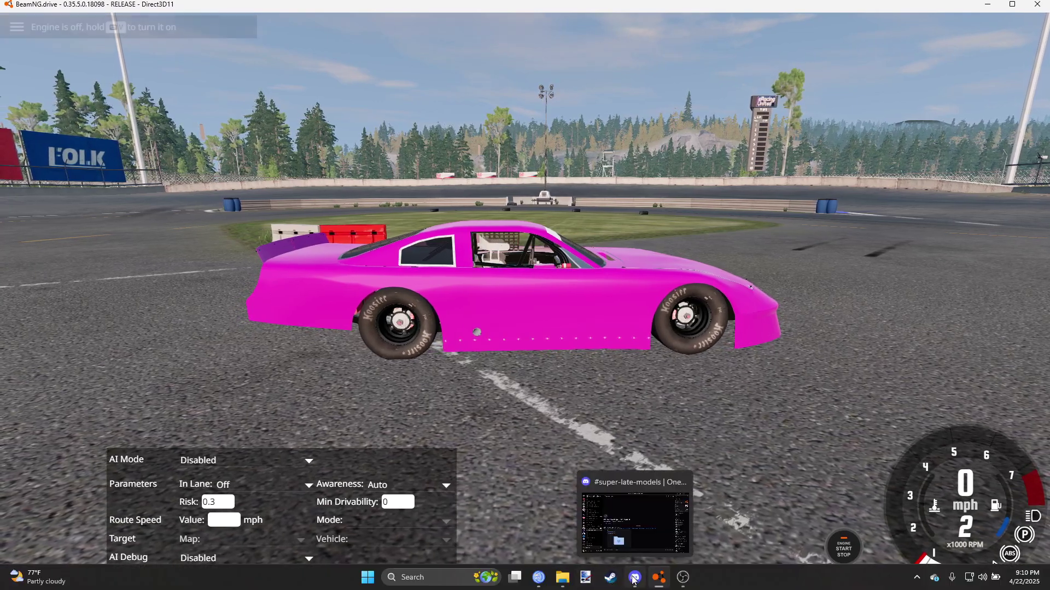
{"action": "left_click", "coordinate": [635, 578]}
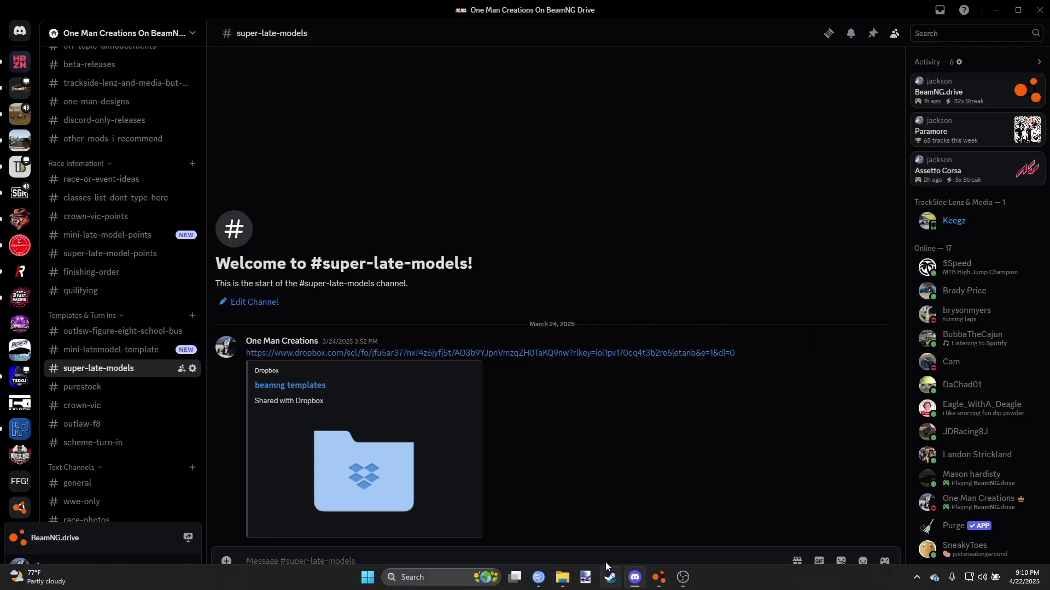
{"action": "left_click", "coordinate": [623, 353]}
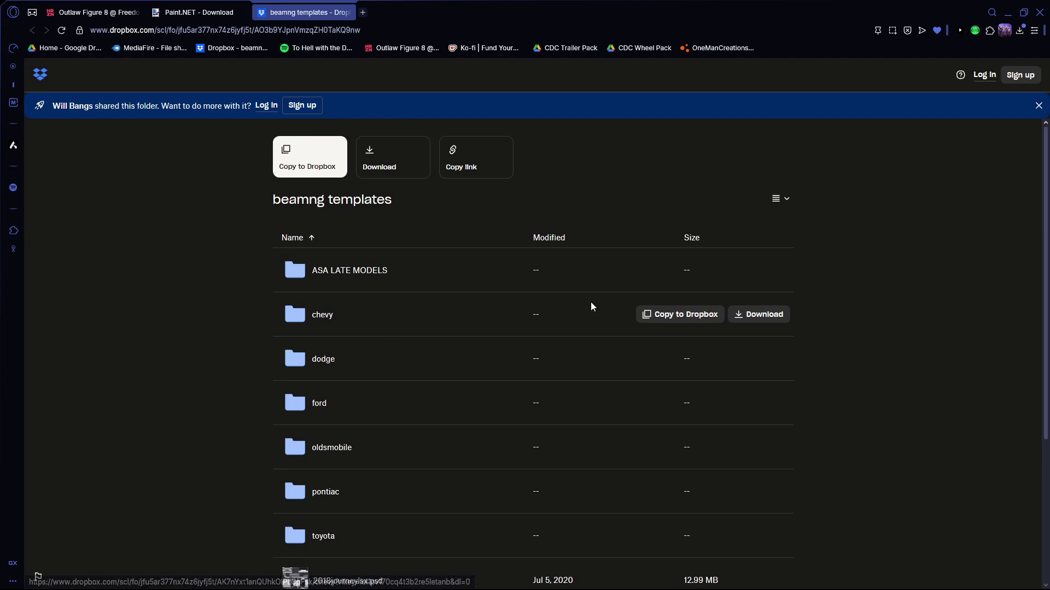
Download 2018camaro.psd from the chevy templates folder, continuing with download only instead of logging in.
{"action": "scroll", "coordinate": [382, 337], "scroll_direction": "down", "scroll_amount": 4}
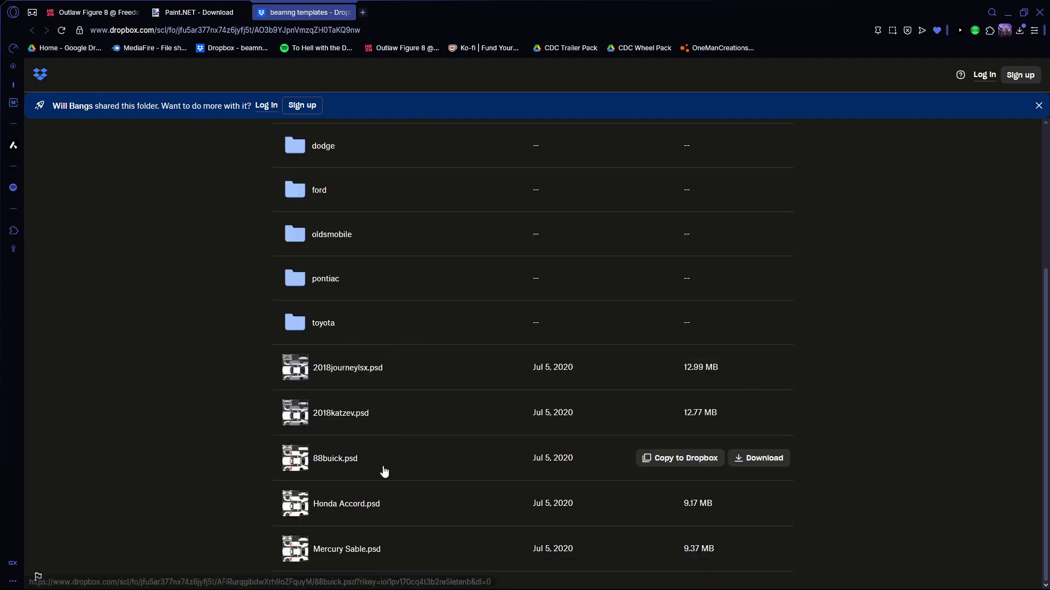
{"action": "scroll", "coordinate": [383, 492], "scroll_direction": "up", "scroll_amount": 5}
{"action": "left_click", "coordinate": [342, 316]}
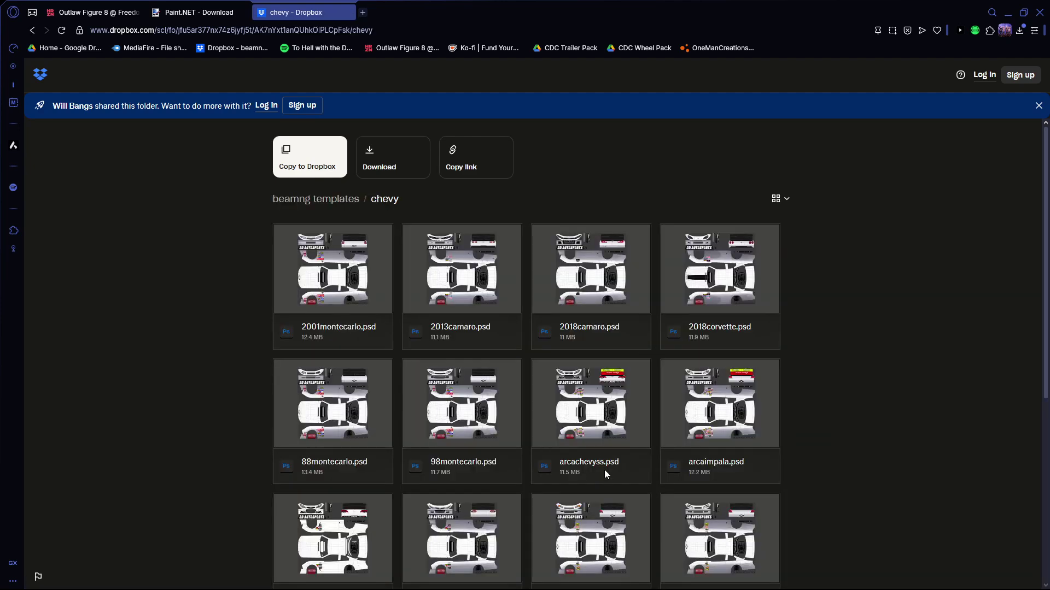
{"action": "scroll", "coordinate": [628, 328], "scroll_direction": "down", "scroll_amount": 4}
{"action": "scroll", "coordinate": [638, 295], "scroll_direction": "up", "scroll_amount": 4}
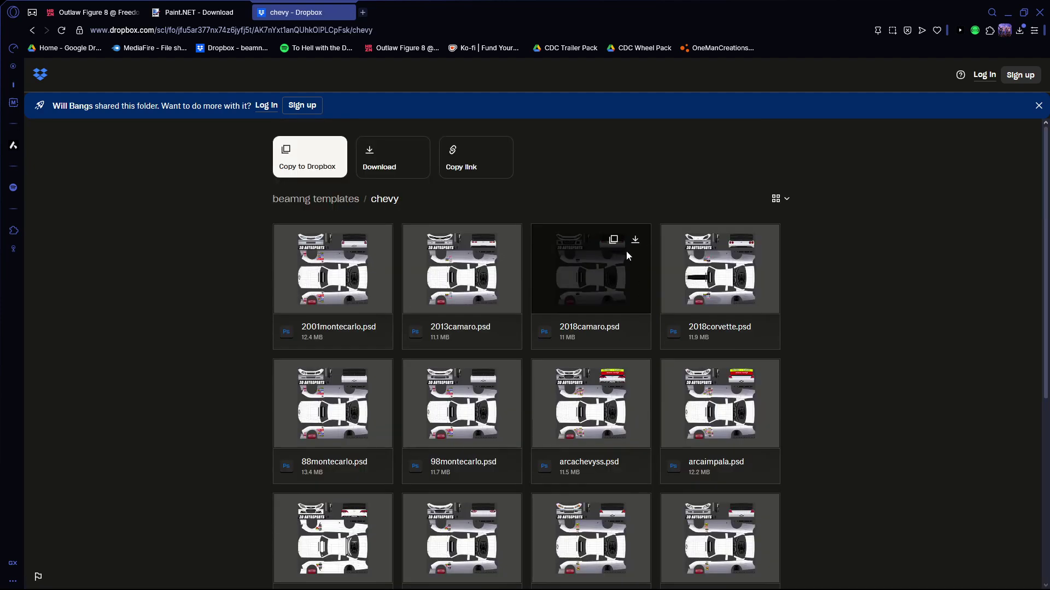
{"action": "left_click", "coordinate": [637, 242]}
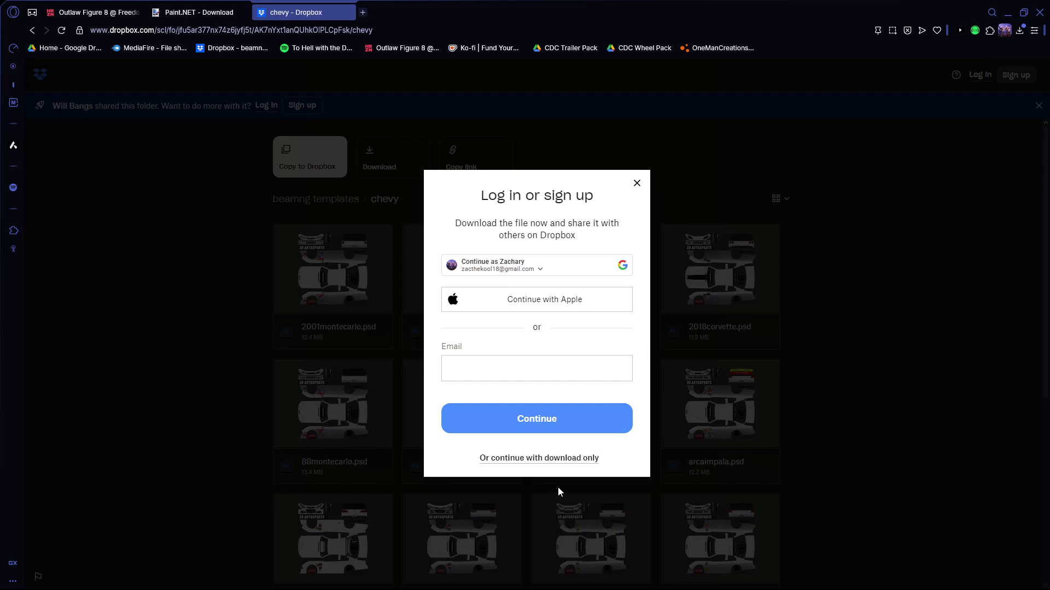
{"action": "left_click", "coordinate": [565, 457]}
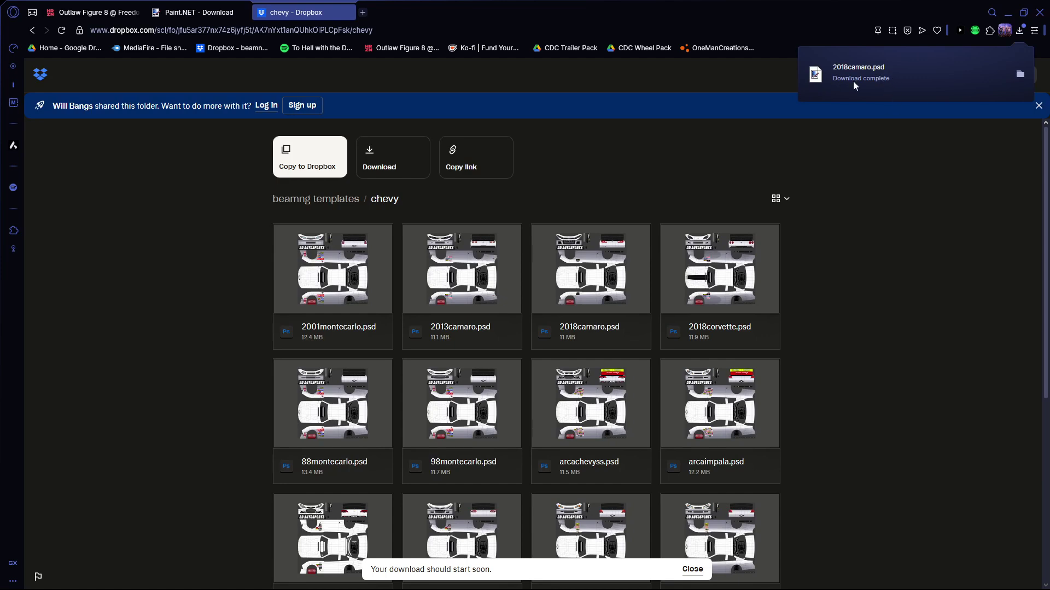
Search for "paint.net PSD plugin" in a new tab and open the psdplugin.com site.
{"action": "left_click", "coordinate": [362, 15]}
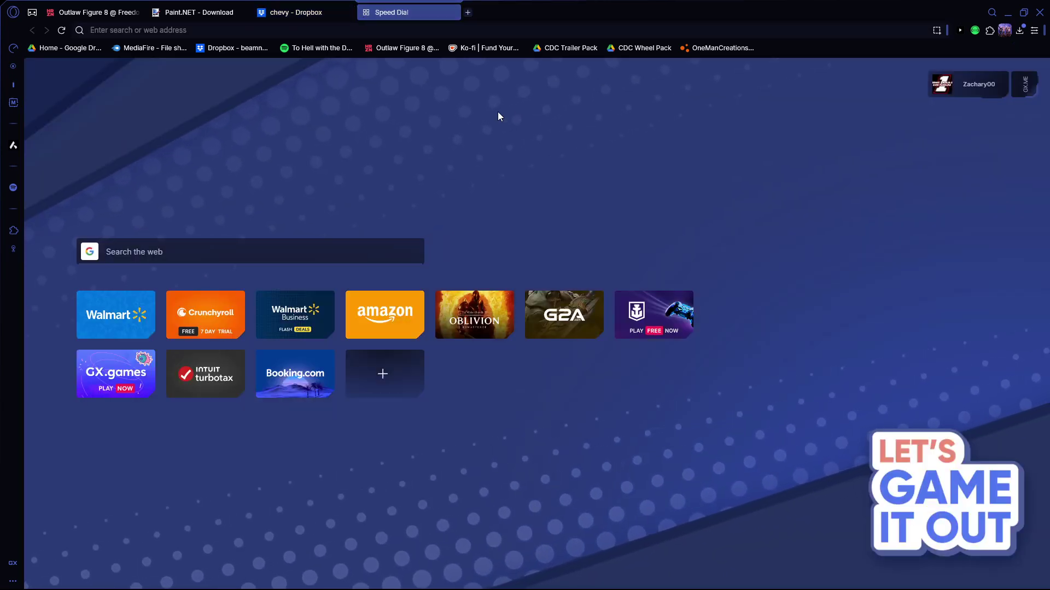
{"action": "type", "text": "paint"}
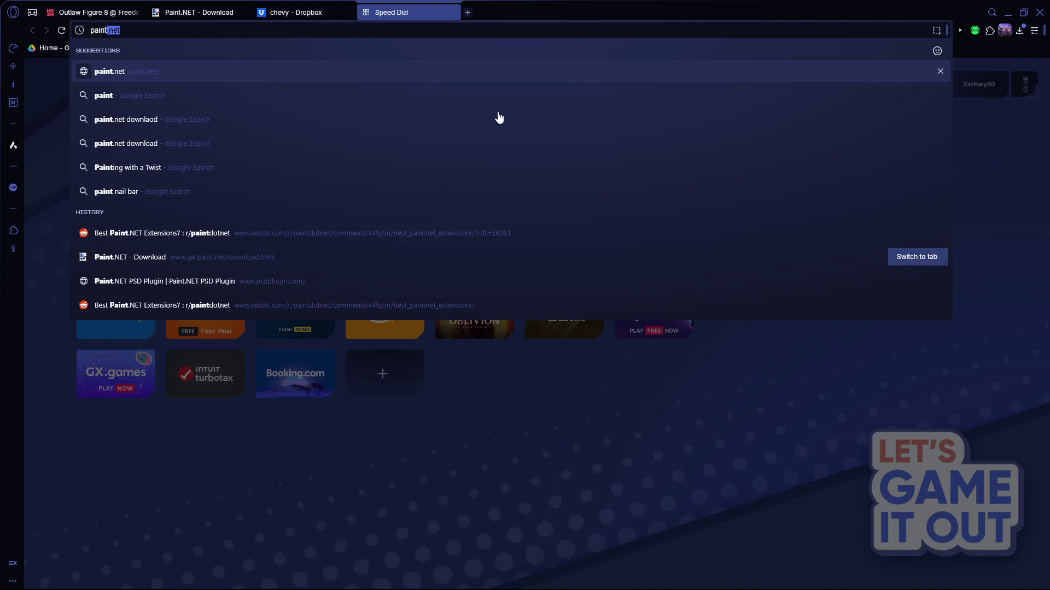
{"action": "type", "text": ".net PSD"}
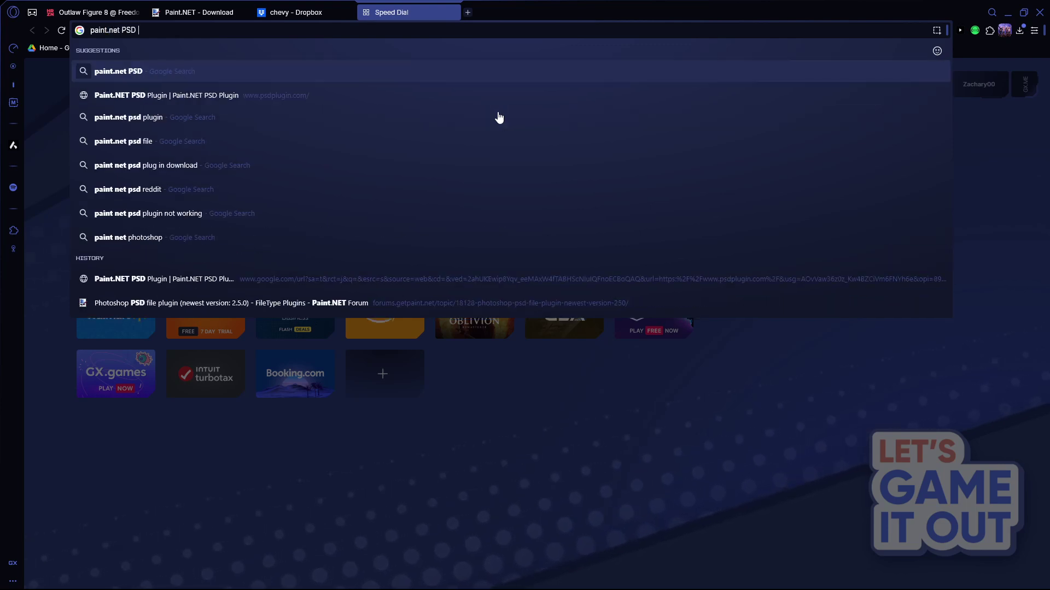
{"action": "type", "text": " pluguin"}
{"action": "key", "text": "BackSpace"}
{"action": "key", "text": "BackSpace"}
{"action": "key", "text": "BackSpace"}
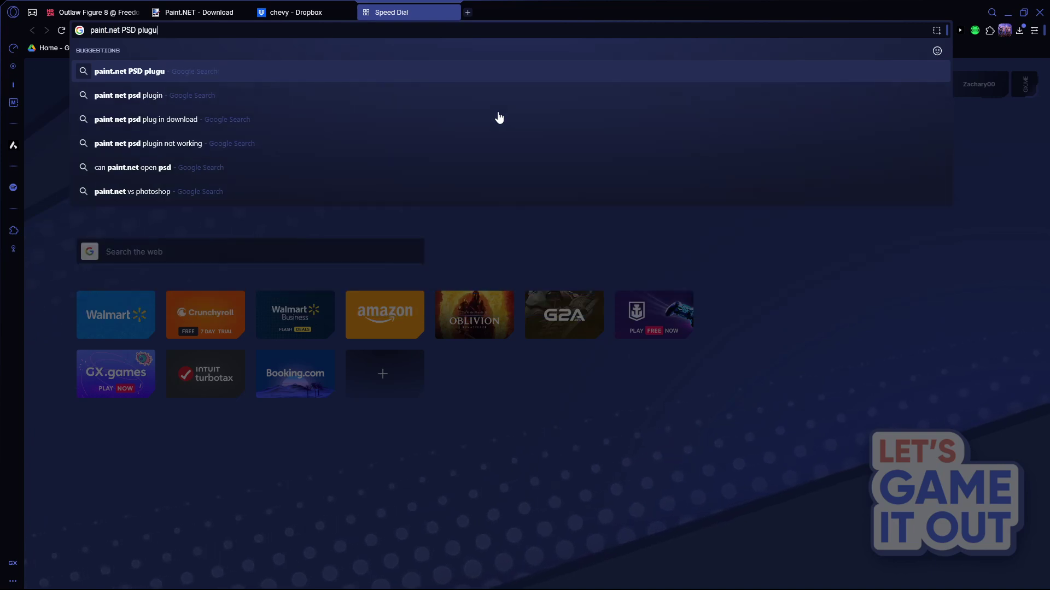
{"action": "type", "text": "in"}
{"action": "key", "text": "Return"}
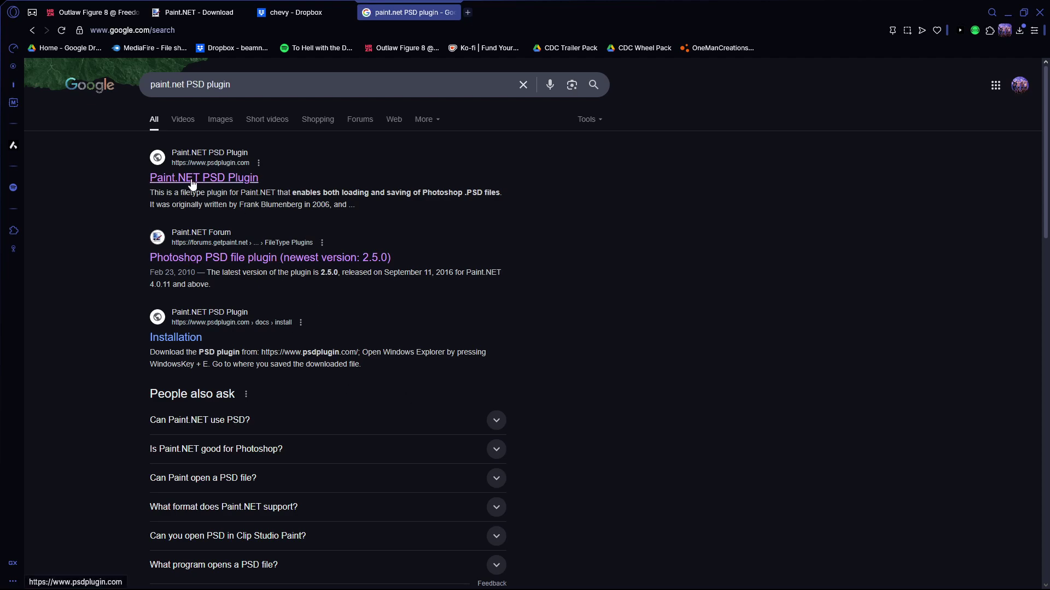
{"action": "left_click", "coordinate": [192, 181]}
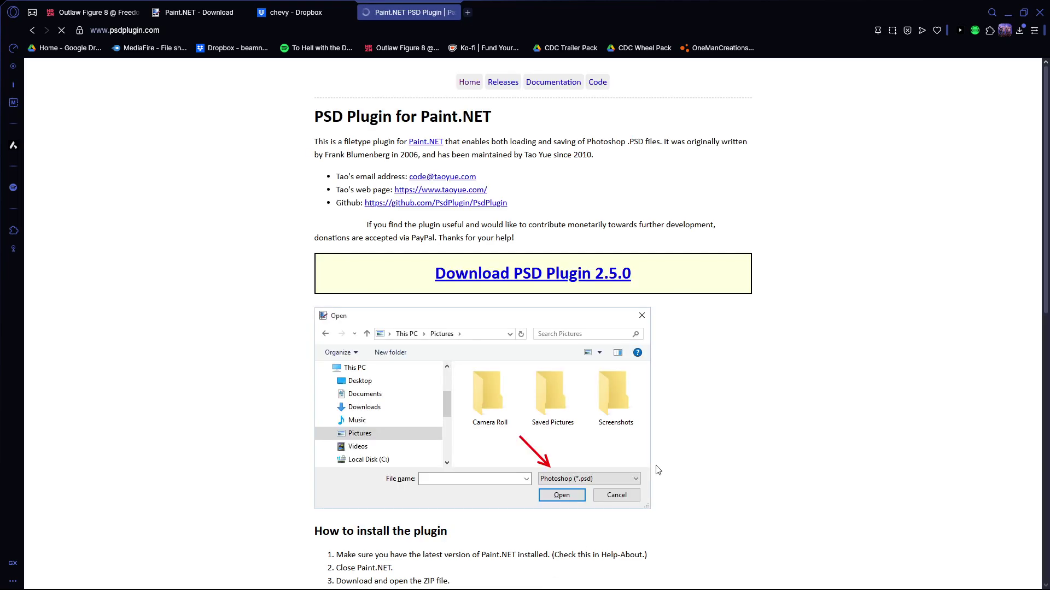
Download PSD Plugin 2.5.0, open PSDPlugin-2.5.0.zip and select PhotoShop.dll inside it.
{"action": "left_click", "coordinate": [563, 284]}
{"action": "left_click", "coordinate": [911, 75]}
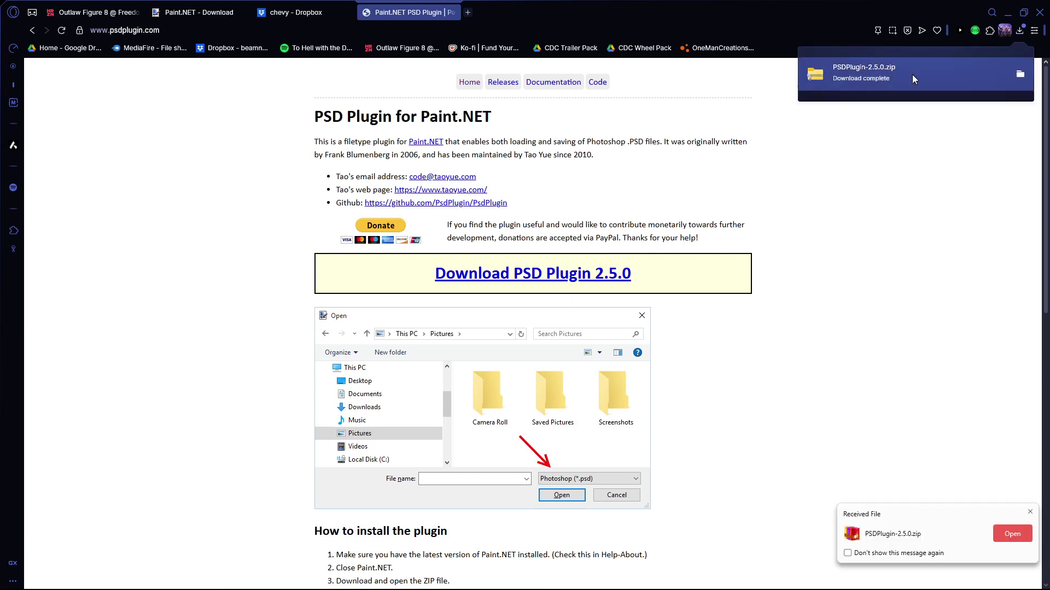
{"action": "left_click", "coordinate": [136, 105]}
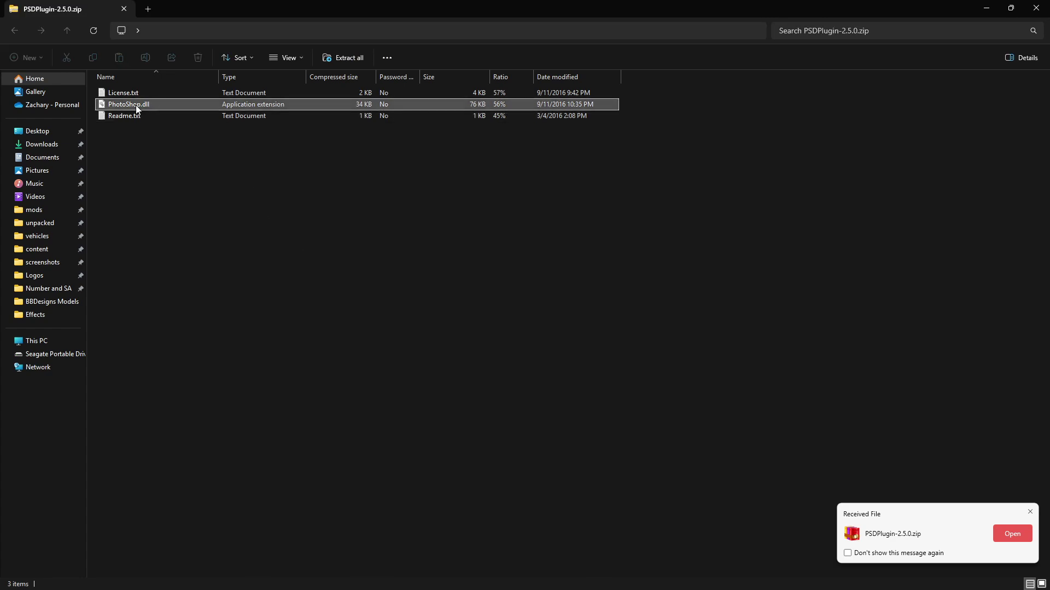
Browse to the Effects folder under C: > Program Files > Paint.NET in a new File Explorer tab.
{"action": "left_click", "coordinate": [148, 8]}
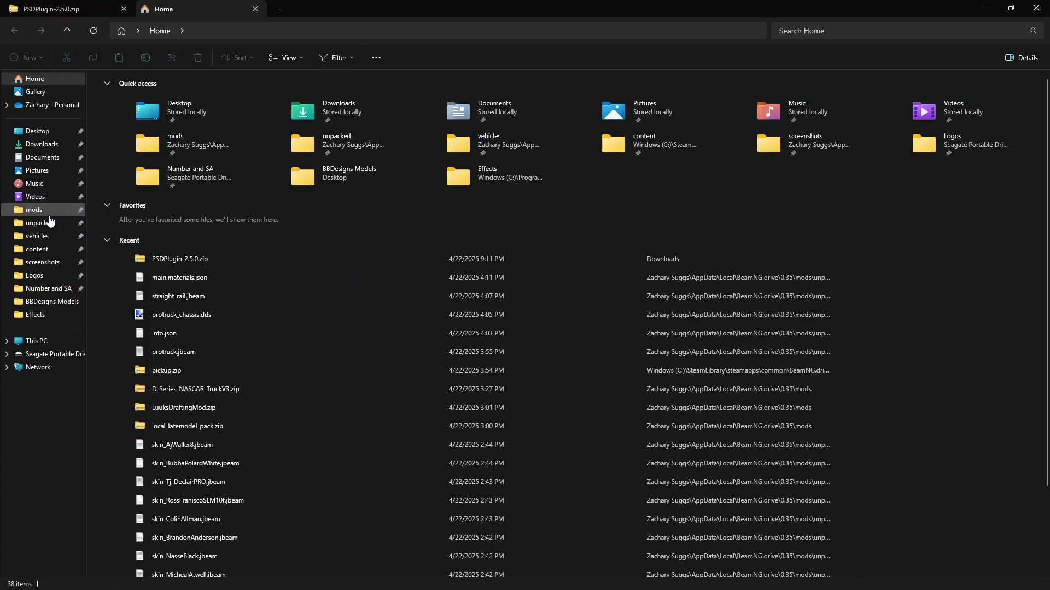
{"action": "left_click", "coordinate": [59, 317]}
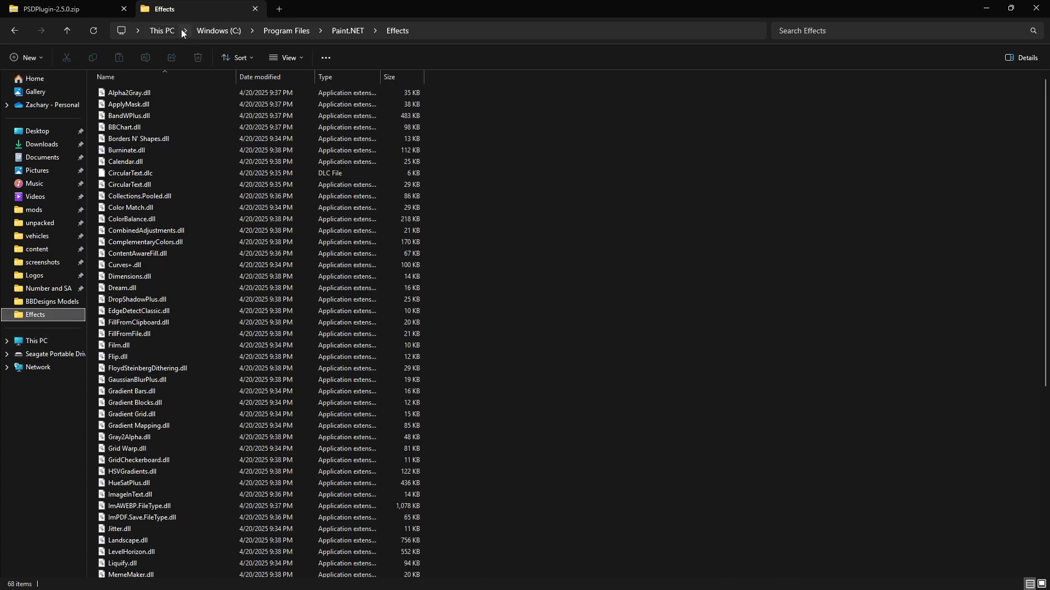
{"action": "left_click", "coordinate": [158, 30]}
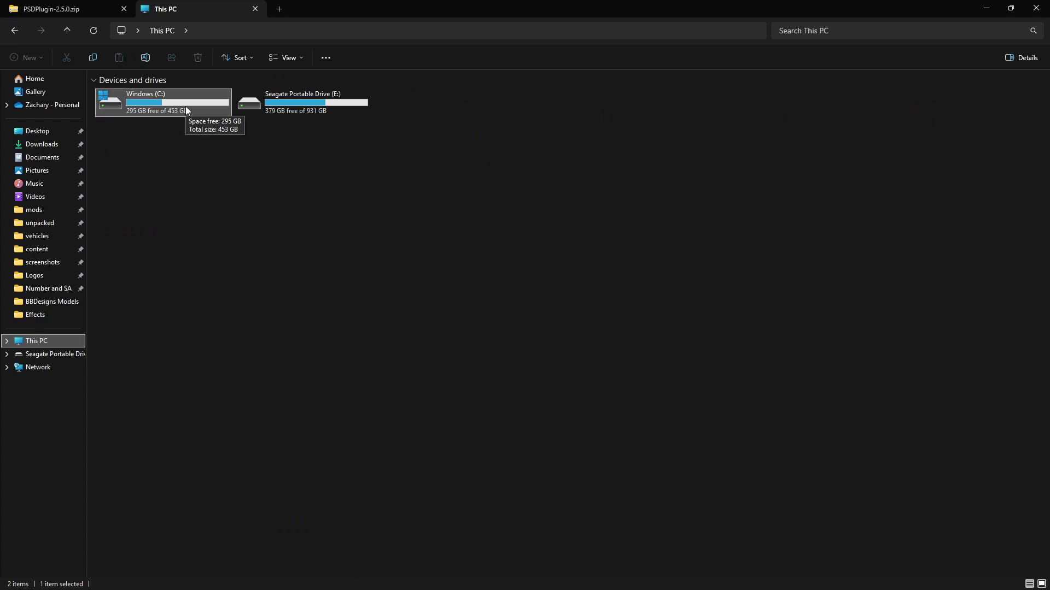
{"action": "double_click", "coordinate": [154, 102]}
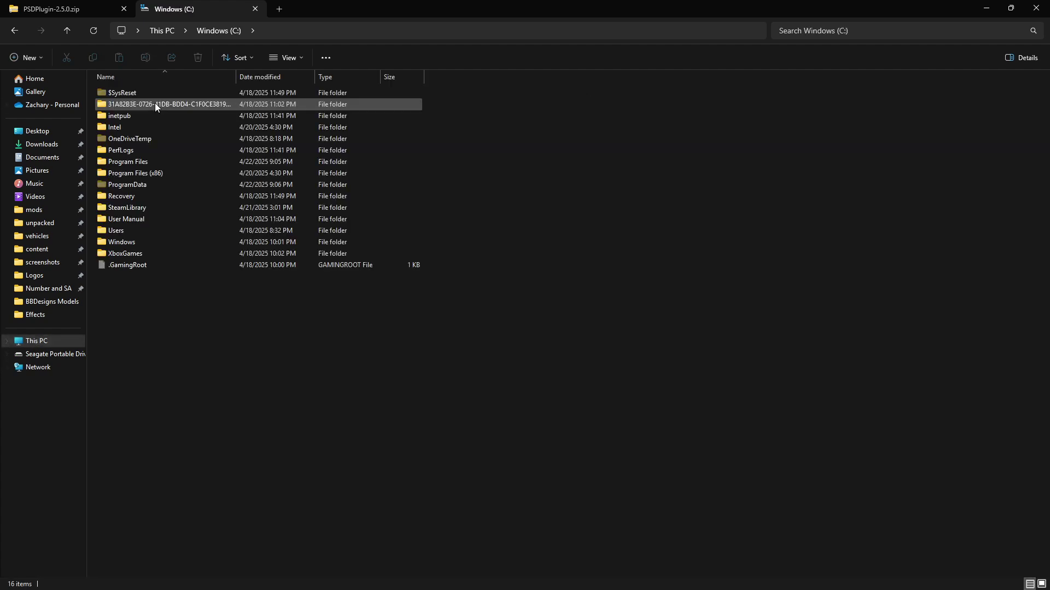
{"action": "double_click", "coordinate": [144, 161]}
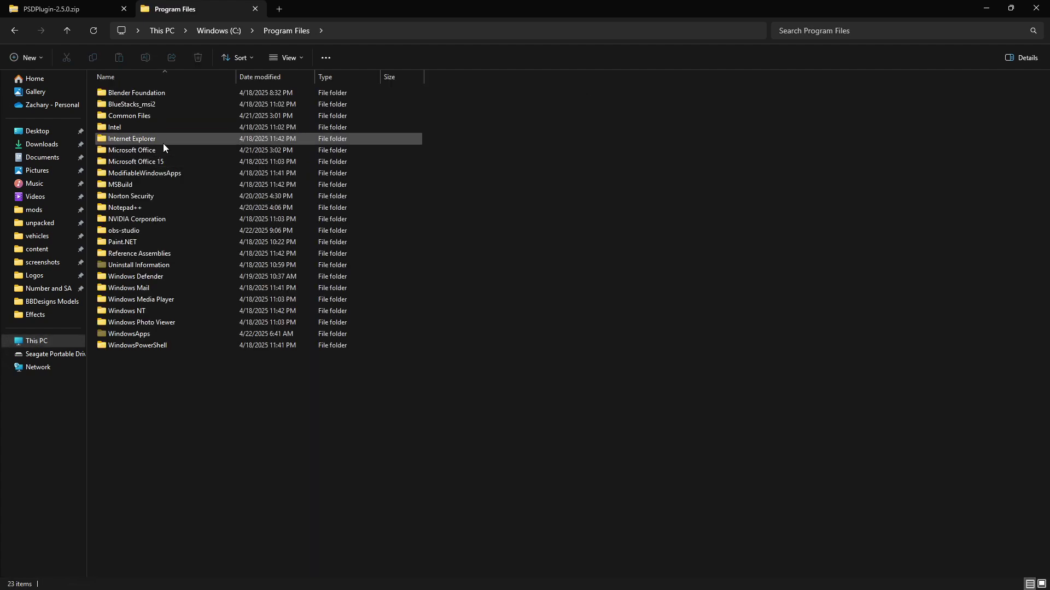
{"action": "double_click", "coordinate": [133, 243]}
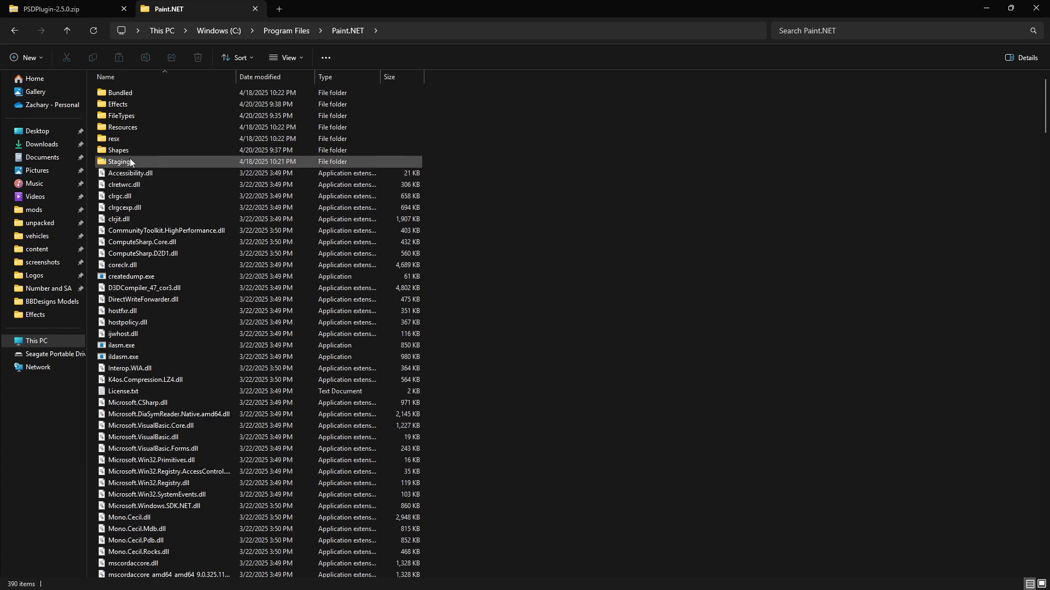
{"action": "double_click", "coordinate": [130, 104]}
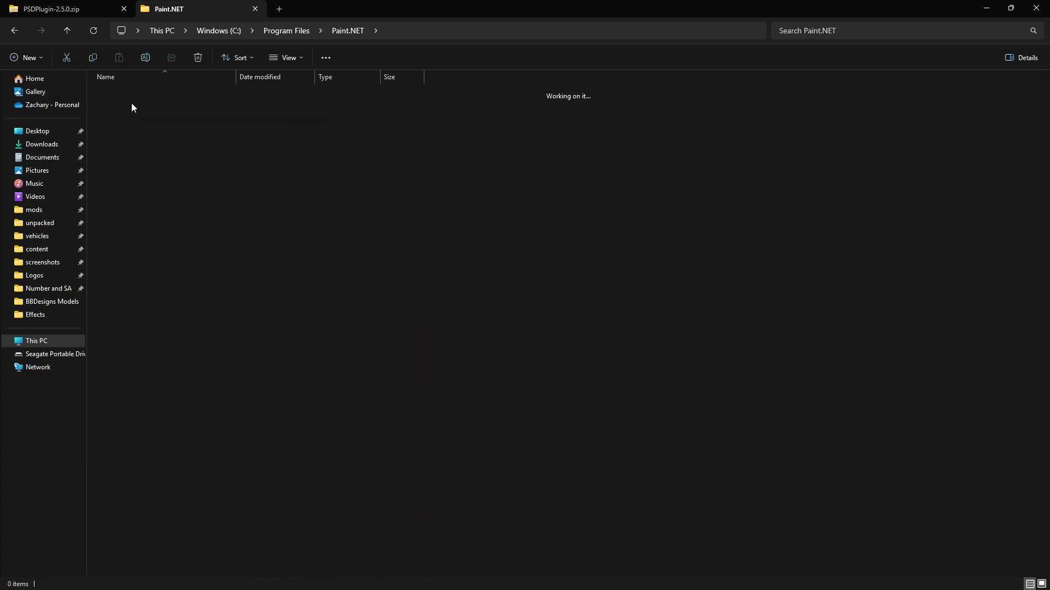
Copy PhotoShop.dll from the zip into Paint.NET's Effects folder with administrator permission, and close both folder tabs.
{"action": "left_click", "coordinate": [62, 7]}
{"action": "left_click_drag", "start_coordinate": [126, 103], "coordinate": [555, 306]}
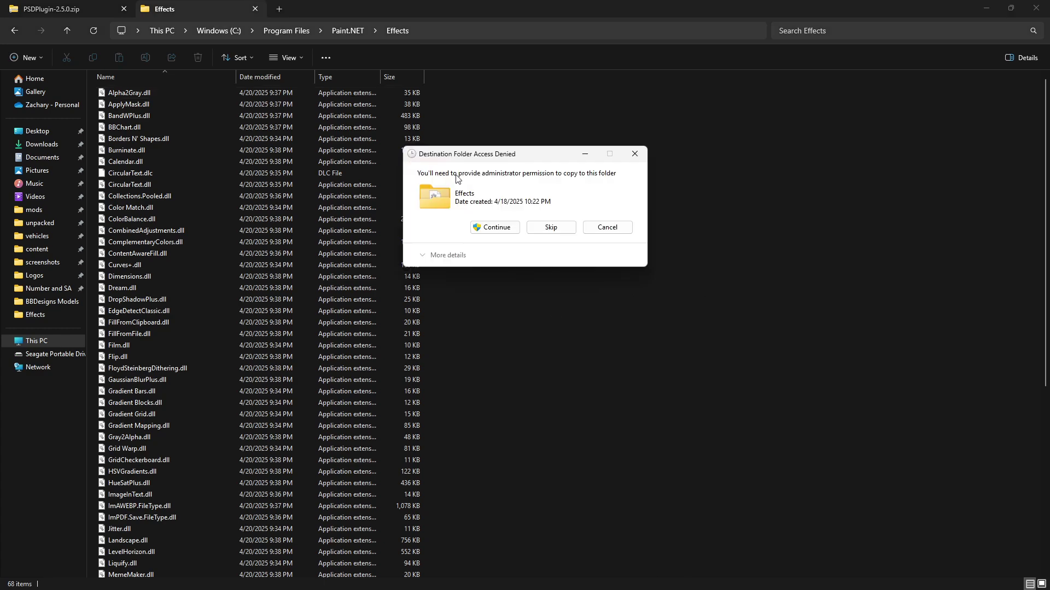
{"action": "left_click", "coordinate": [501, 228]}
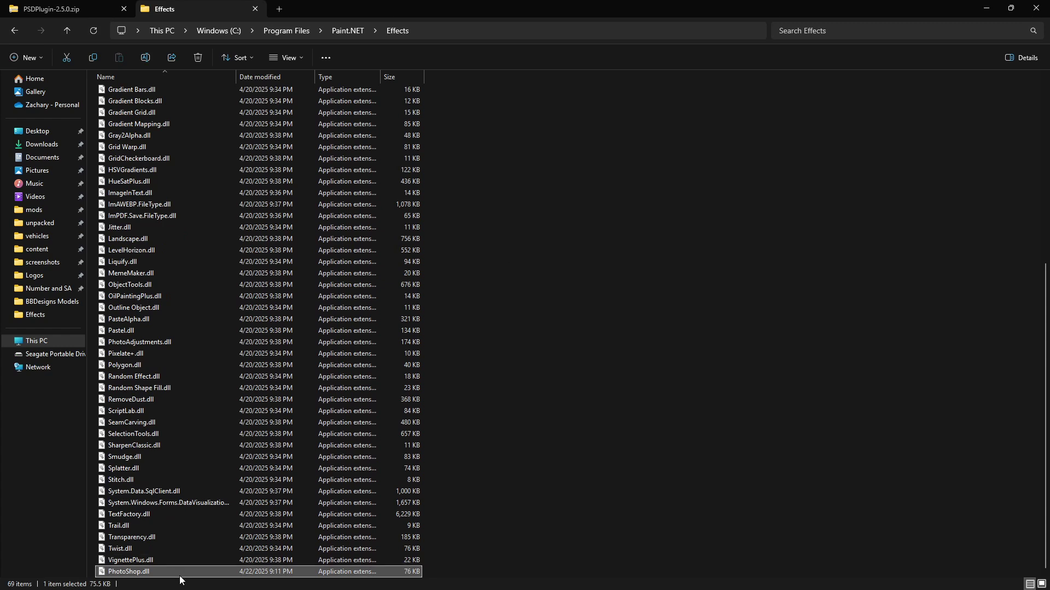
{"action": "middle_click", "coordinate": [231, 8]}
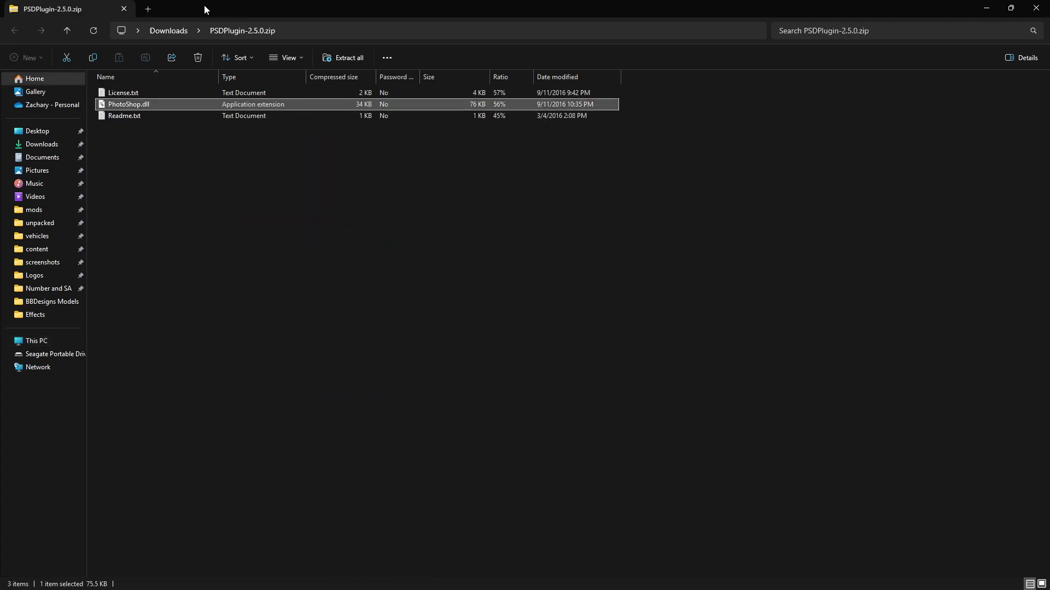
{"action": "left_click", "coordinate": [123, 8]}
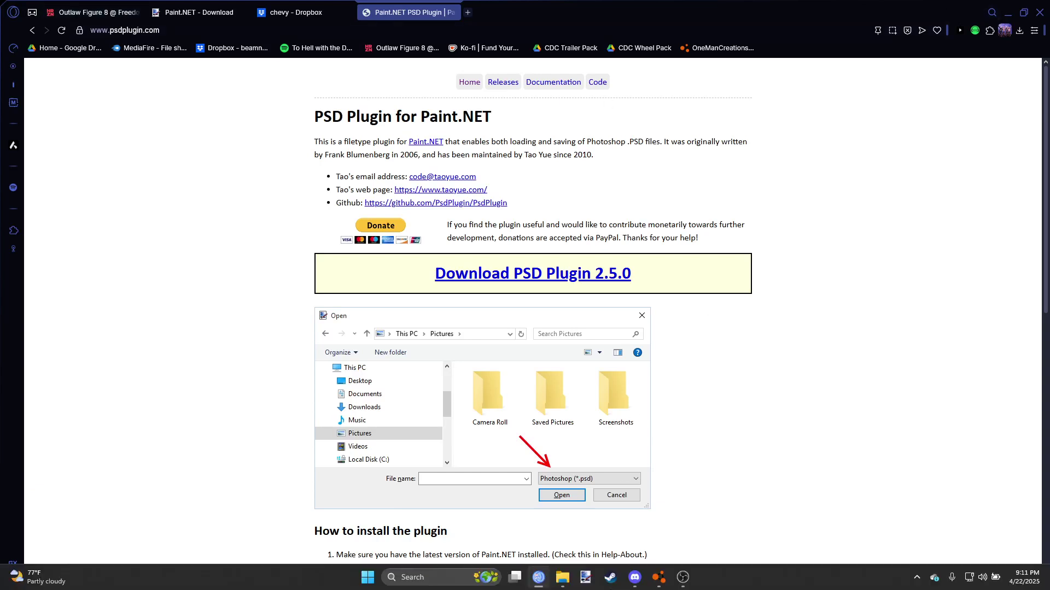
Switch to File Explorer and open 2018camaro.psd from the Downloads folder in Paint.NET.
{"action": "left_click", "coordinate": [563, 578]}
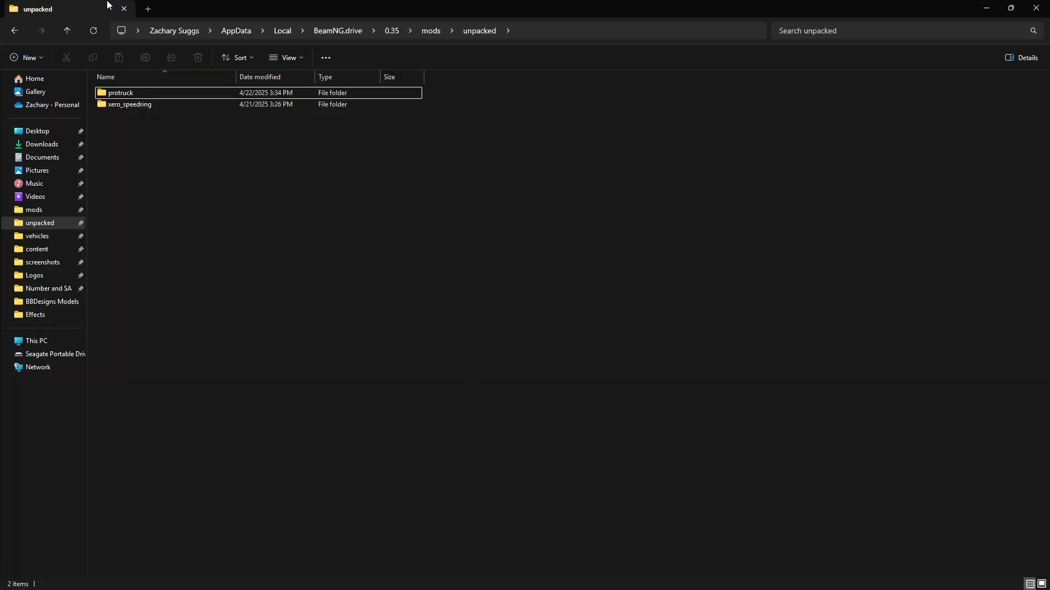
{"action": "key", "text": "ctrl+t"}
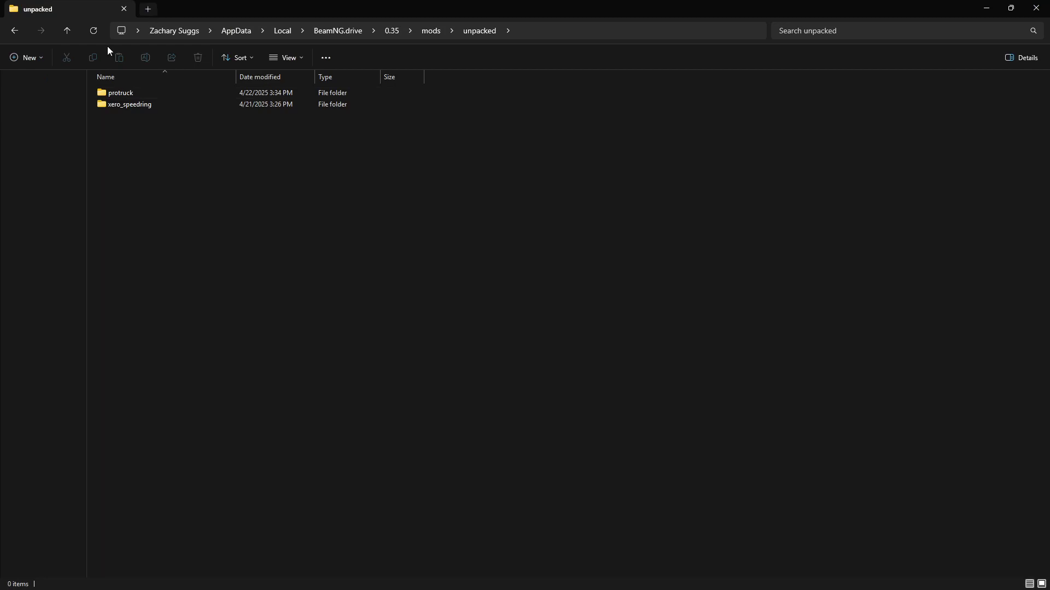
{"action": "left_click", "coordinate": [36, 143]}
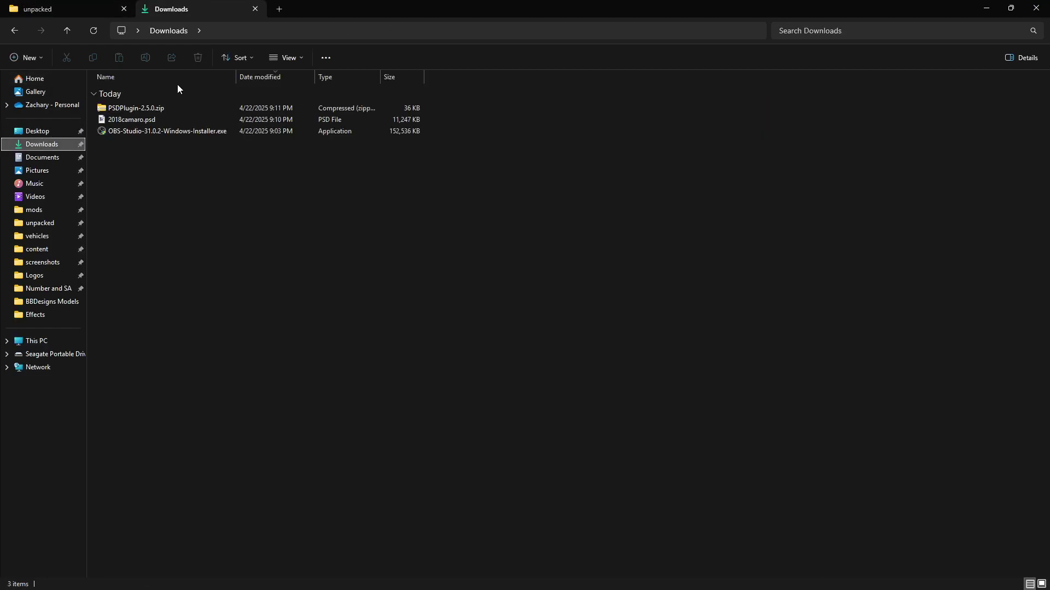
{"action": "double_click", "coordinate": [156, 120]}
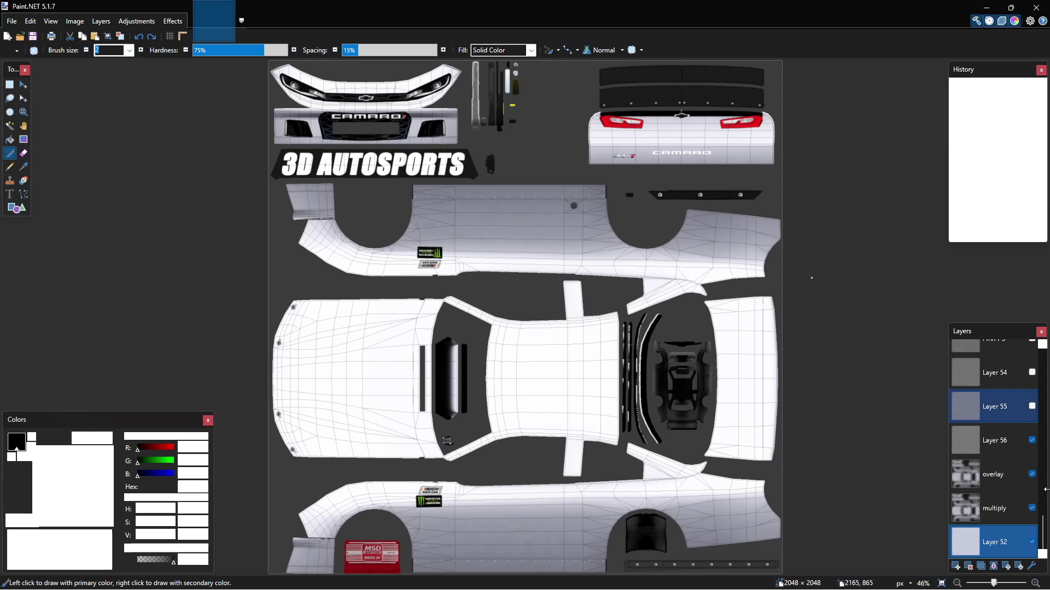
Set Paint.NET as the default app for .psd files through the properties of 2018camaro.psd, and return to the opened template.
{"action": "mouse_move", "coordinate": [609, 581]}
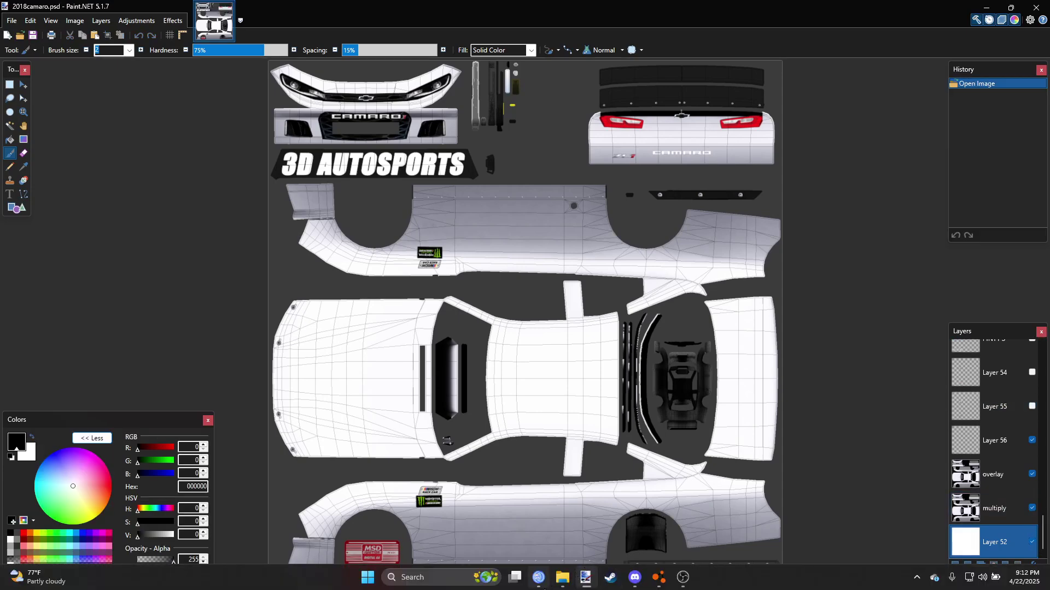
{"action": "left_click", "coordinate": [562, 578]}
{"action": "right_click", "coordinate": [172, 116]}
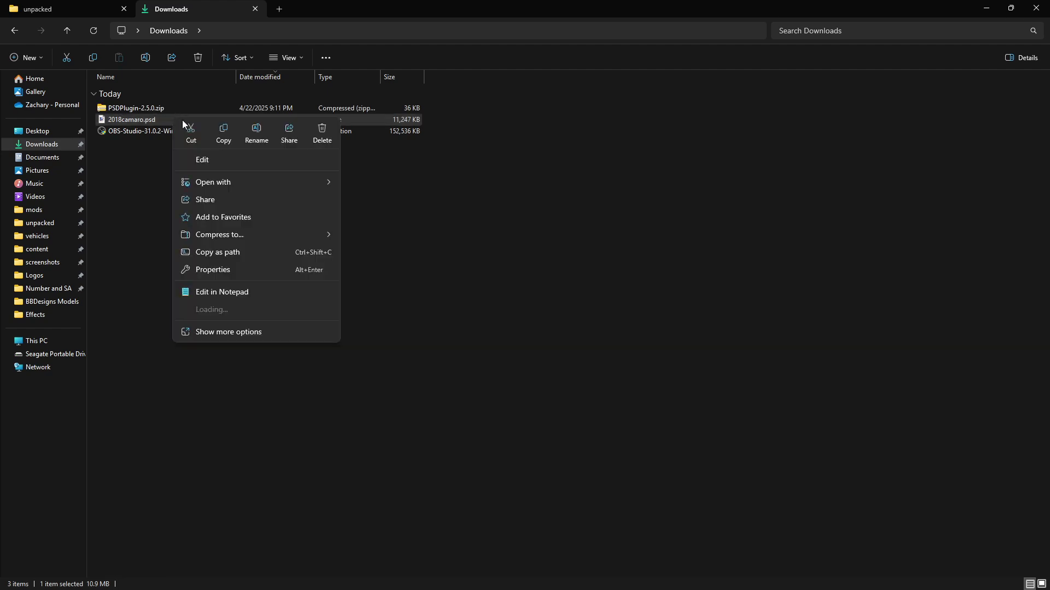
{"action": "left_click", "coordinate": [265, 270]}
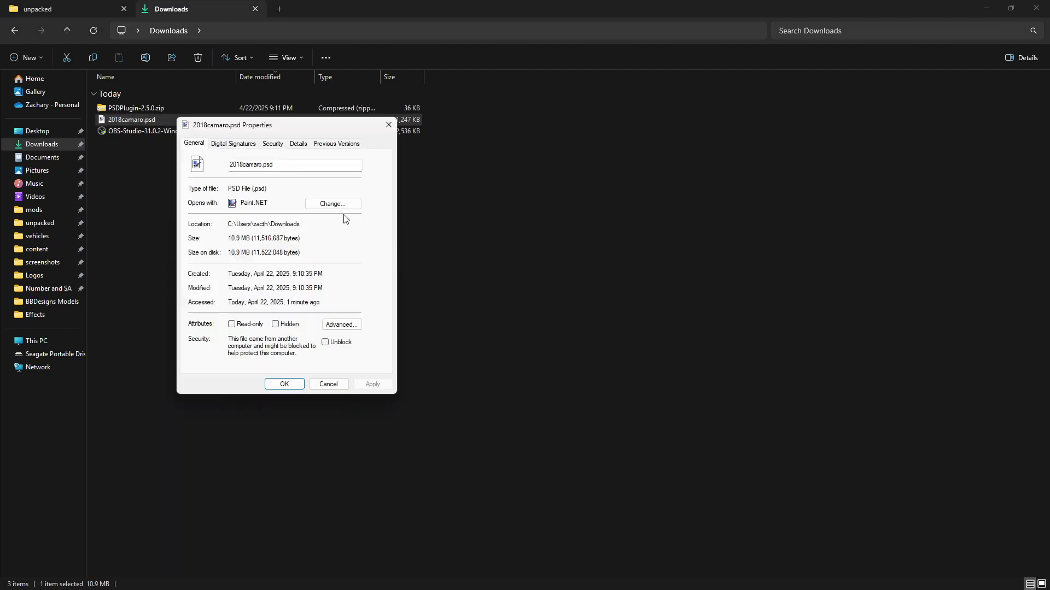
{"action": "double_click", "coordinate": [280, 203]}
{"action": "left_click", "coordinate": [317, 204]}
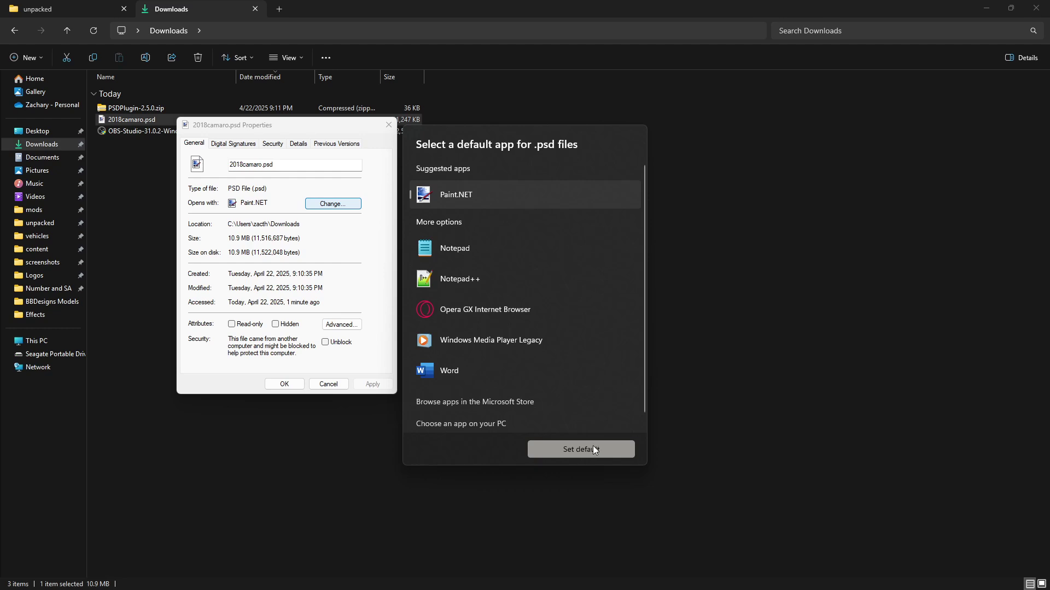
{"action": "left_click", "coordinate": [592, 447]}
{"action": "left_click", "coordinate": [367, 386]}
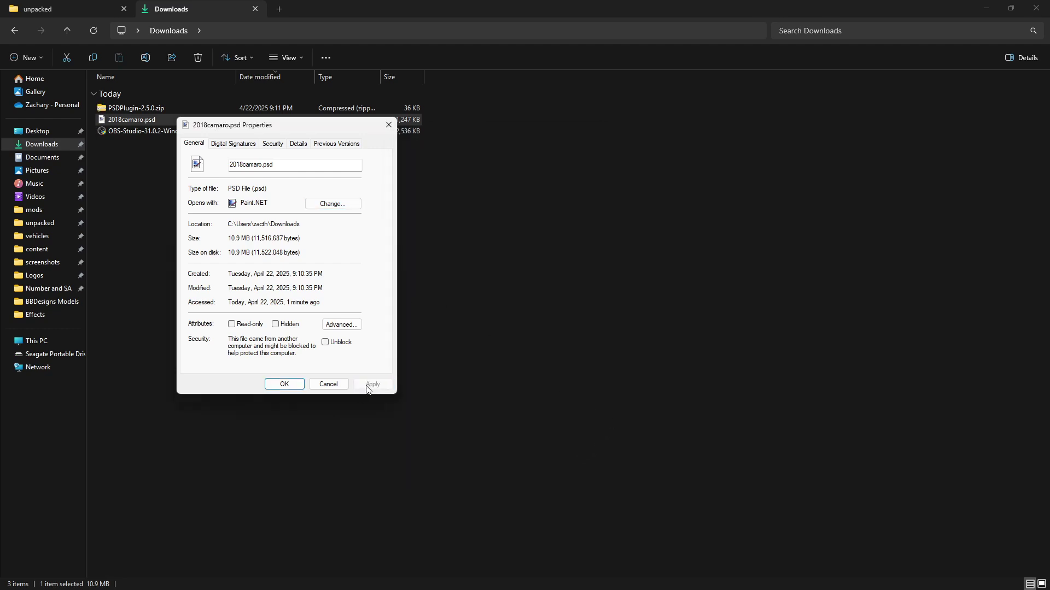
{"action": "left_click", "coordinate": [389, 125]}
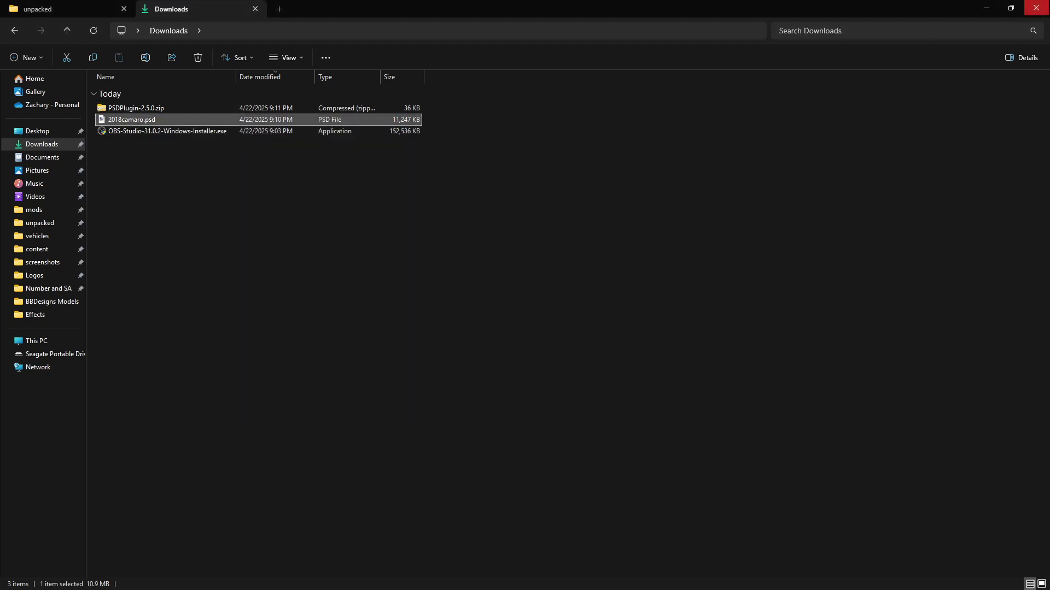
{"action": "left_click", "coordinate": [986, 8]}
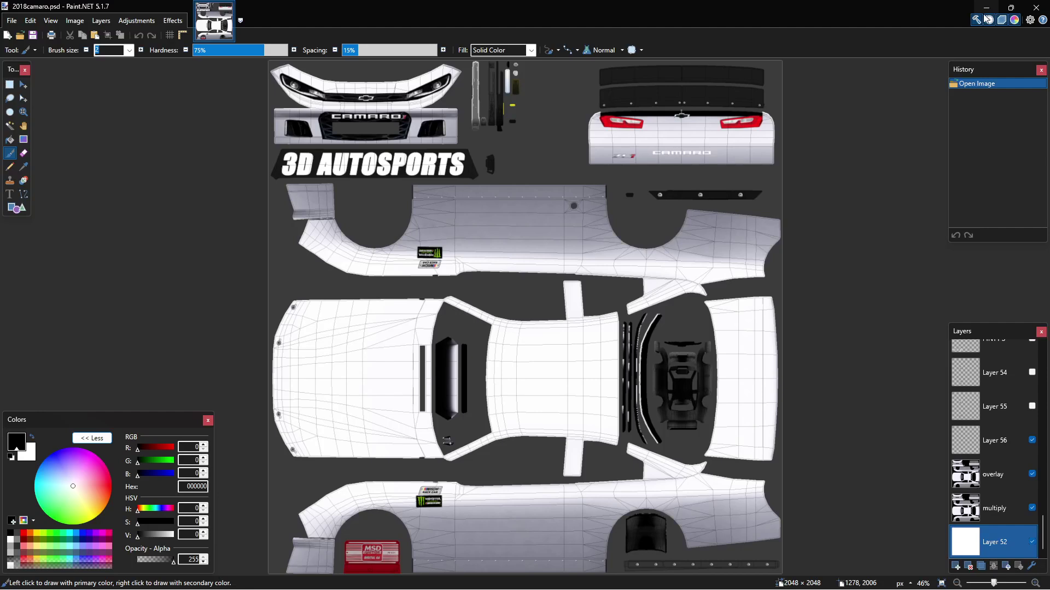
Hide and delete the overlay and multiply layers.
{"action": "left_click", "coordinate": [1031, 508]}
{"action": "left_click", "coordinate": [1032, 475]}
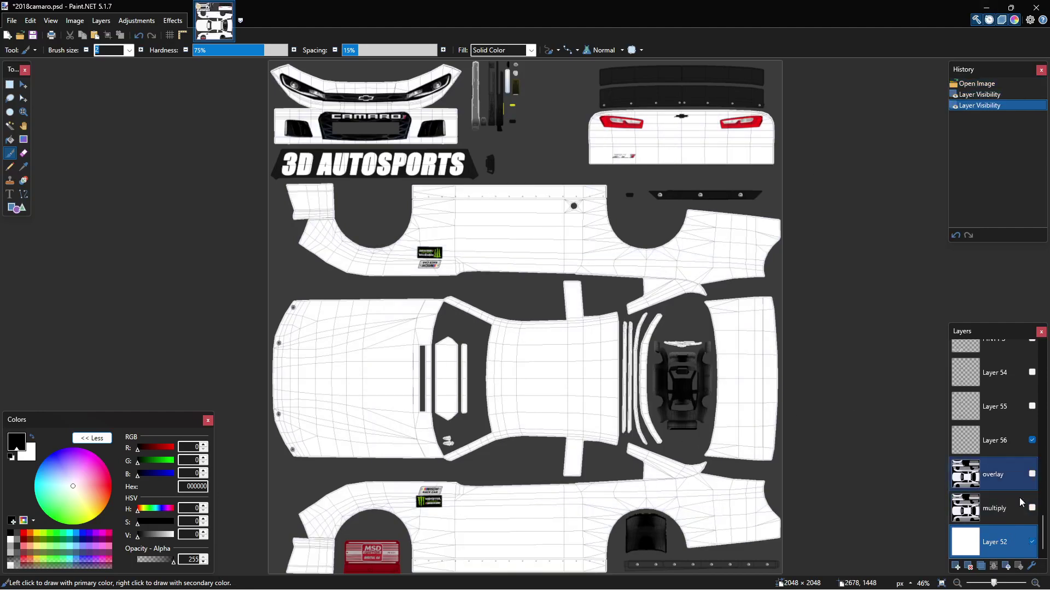
{"action": "left_click", "coordinate": [1001, 475]}
{"action": "left_click", "coordinate": [969, 566]}
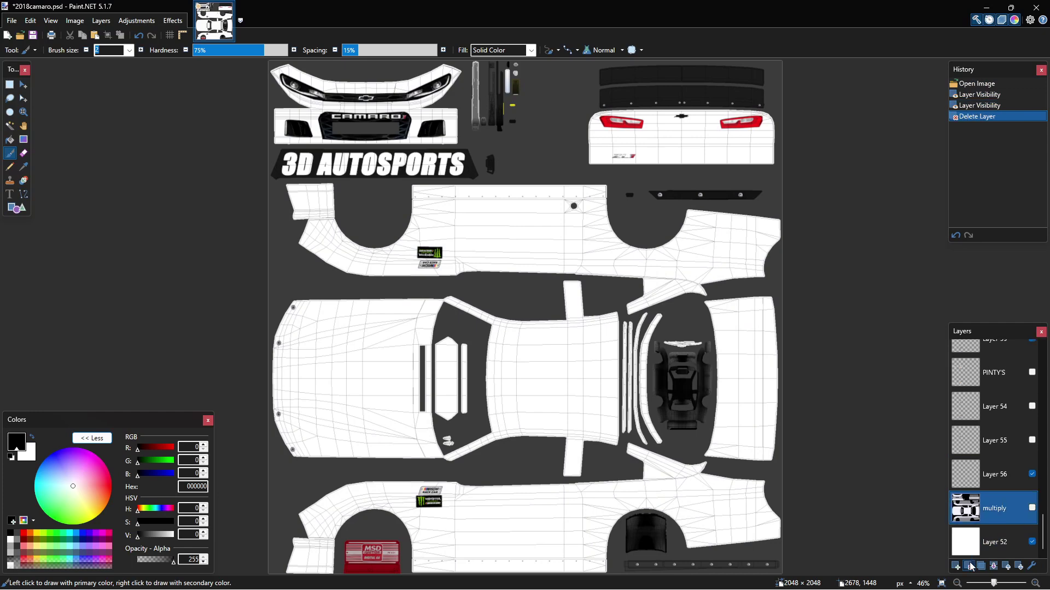
{"action": "left_click", "coordinate": [969, 566]}
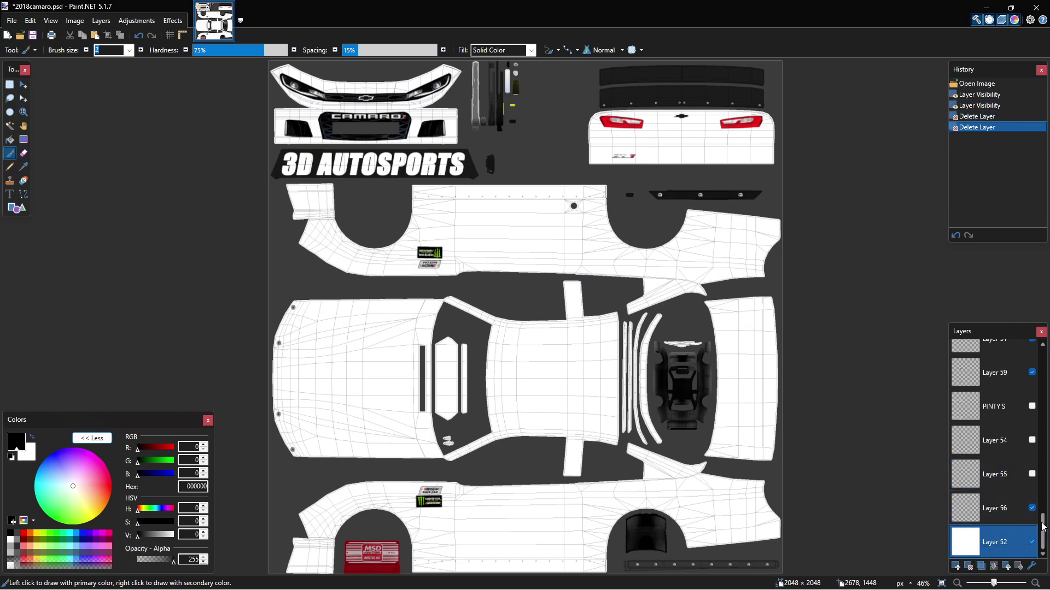
Hide the wireframe on Layer 22 and hide Layer 59.
{"action": "left_click_drag", "start_coordinate": [1043, 526], "coordinate": [1030, 364]}
{"action": "left_click", "coordinate": [1030, 400]}
{"action": "left_click", "coordinate": [1032, 391]}
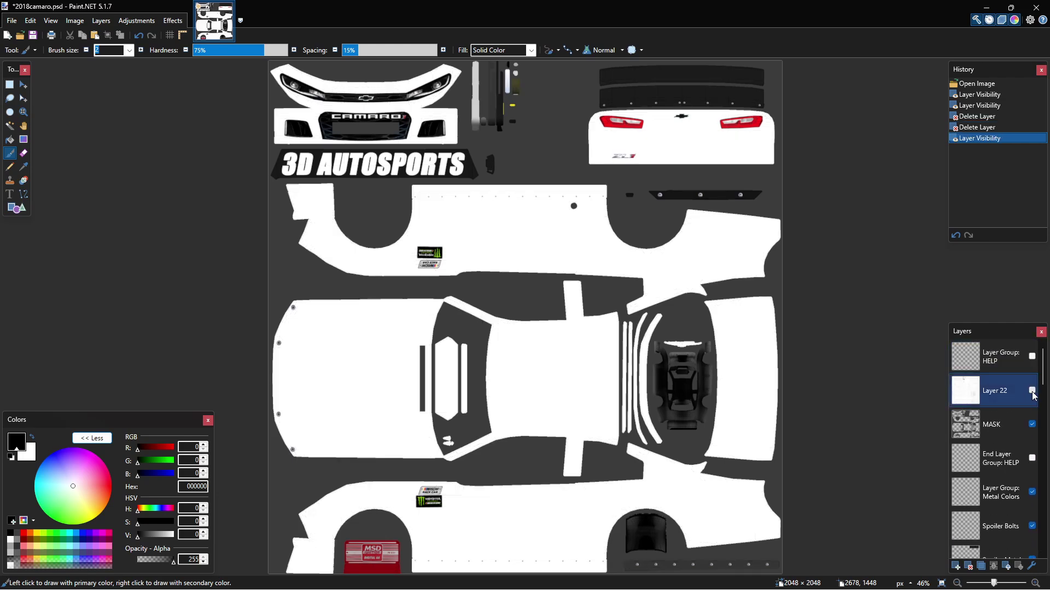
{"action": "left_click_drag", "start_coordinate": [1043, 361], "coordinate": [1043, 525]}
{"action": "left_click", "coordinate": [1032, 406]}
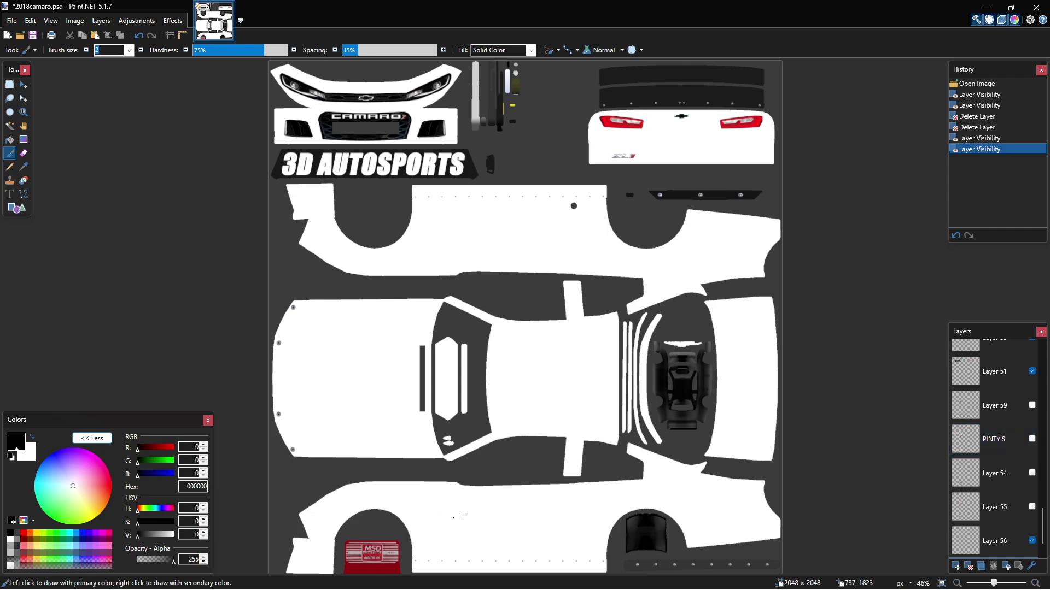
Hide the 3D AUTOSPORTS lettering layer above the Window Decal layer.
{"action": "scroll", "coordinate": [1015, 454], "scroll_direction": "up", "scroll_amount": 2}
{"action": "left_click", "coordinate": [1015, 454]}
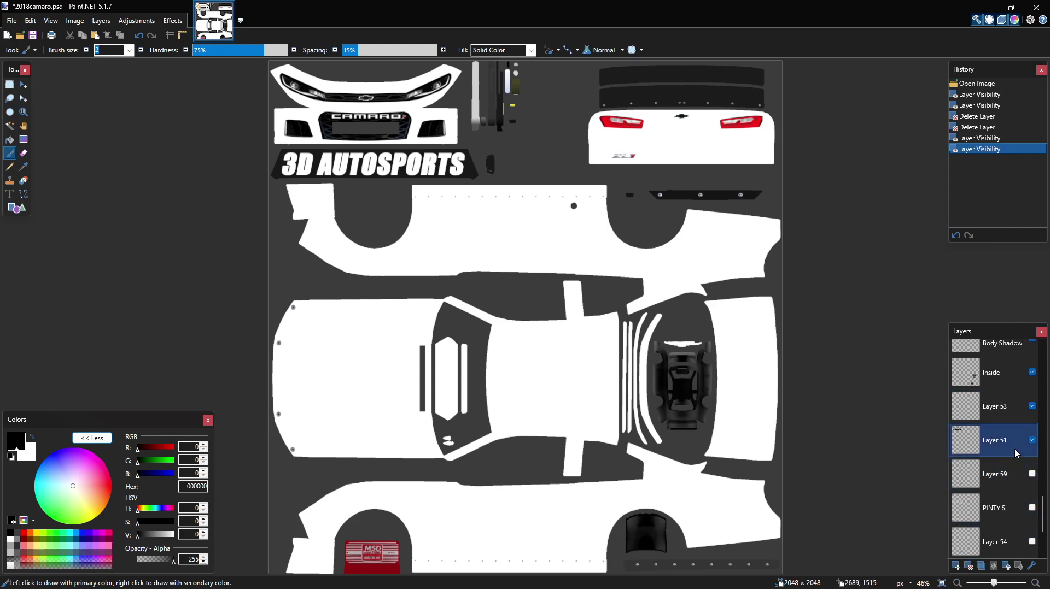
{"action": "left_click", "coordinate": [1002, 416]}
{"action": "scroll", "coordinate": [1003, 410], "scroll_direction": "up", "scroll_amount": 3}
{"action": "left_click", "coordinate": [1003, 406]}
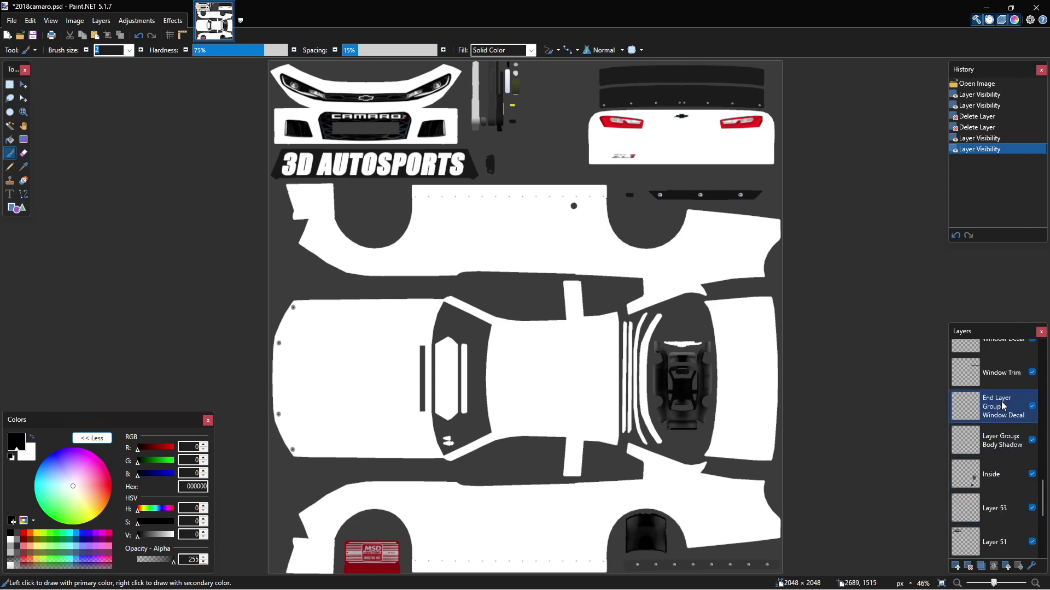
{"action": "scroll", "coordinate": [1002, 406], "scroll_direction": "up", "scroll_amount": 1}
{"action": "left_click", "coordinate": [1000, 371]}
{"action": "left_click", "coordinate": [1009, 347]}
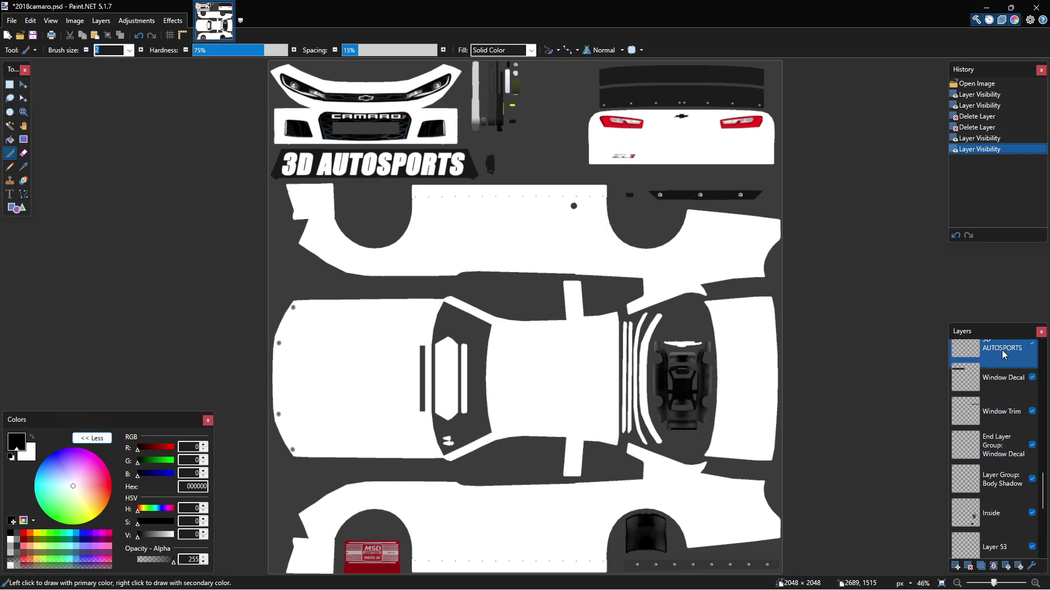
{"action": "left_click", "coordinate": [1031, 358]}
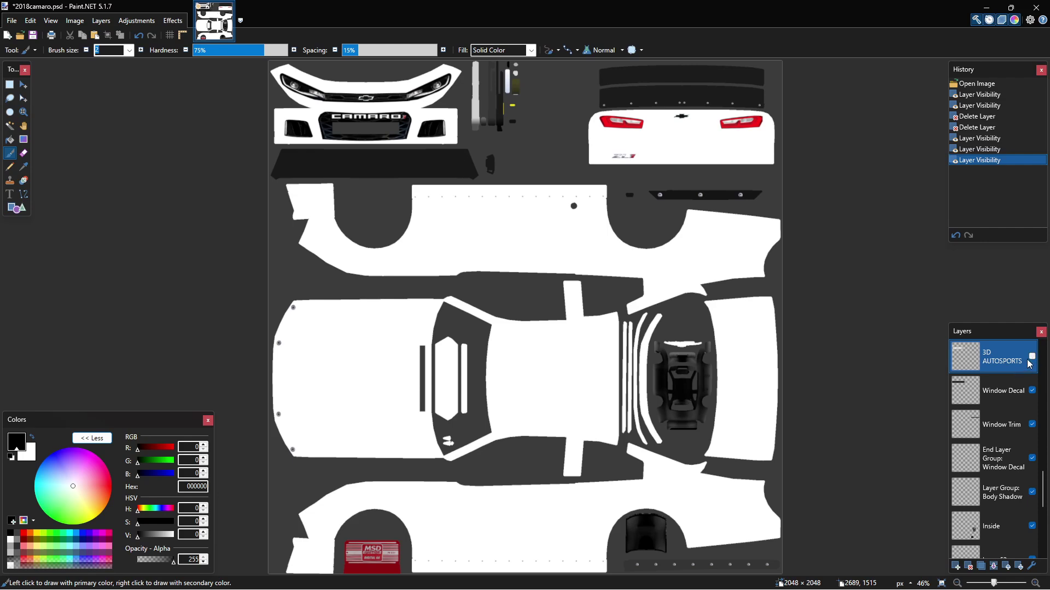
Make Layer 51 with the headlights active and switch to the Rectangle Select tool.
{"action": "scroll", "coordinate": [1003, 432], "scroll_direction": "down", "scroll_amount": 4}
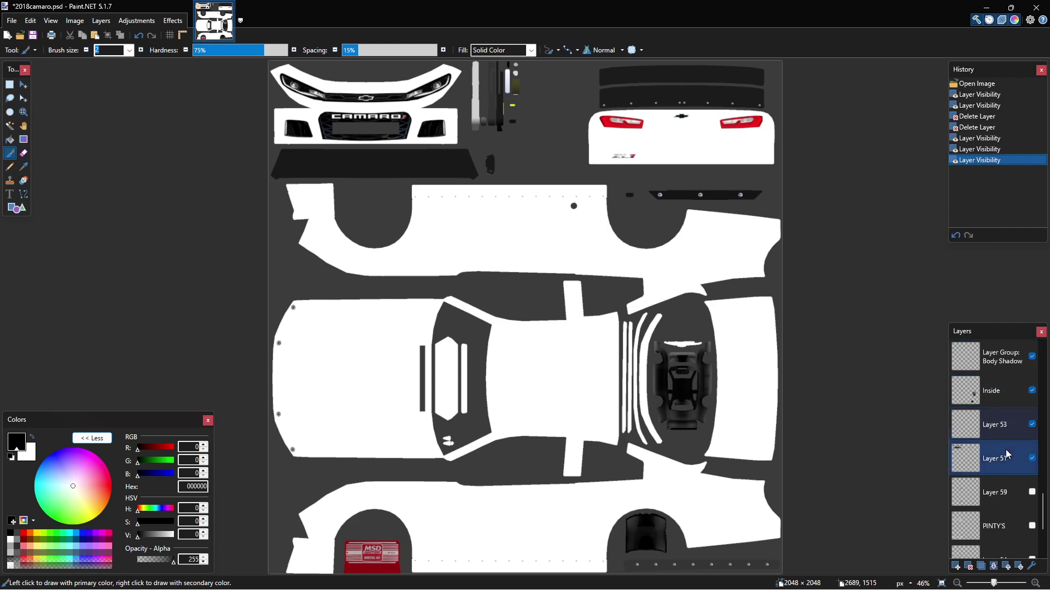
{"action": "left_click", "coordinate": [1005, 462]}
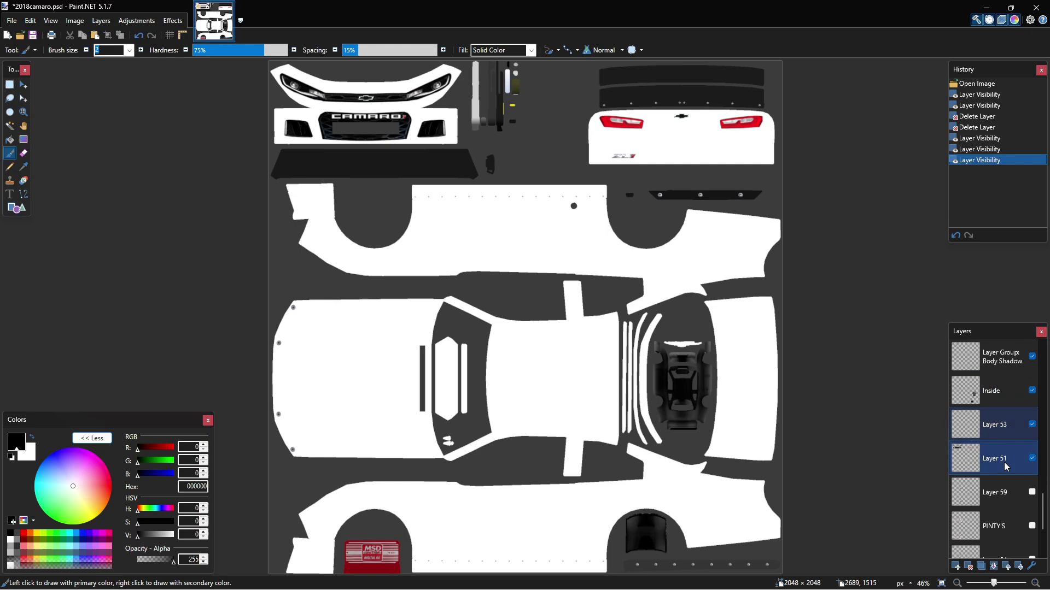
{"action": "left_click", "coordinate": [9, 84]}
{"action": "scroll", "coordinate": [701, 279], "scroll_direction": "up", "scroll_amount": 3}
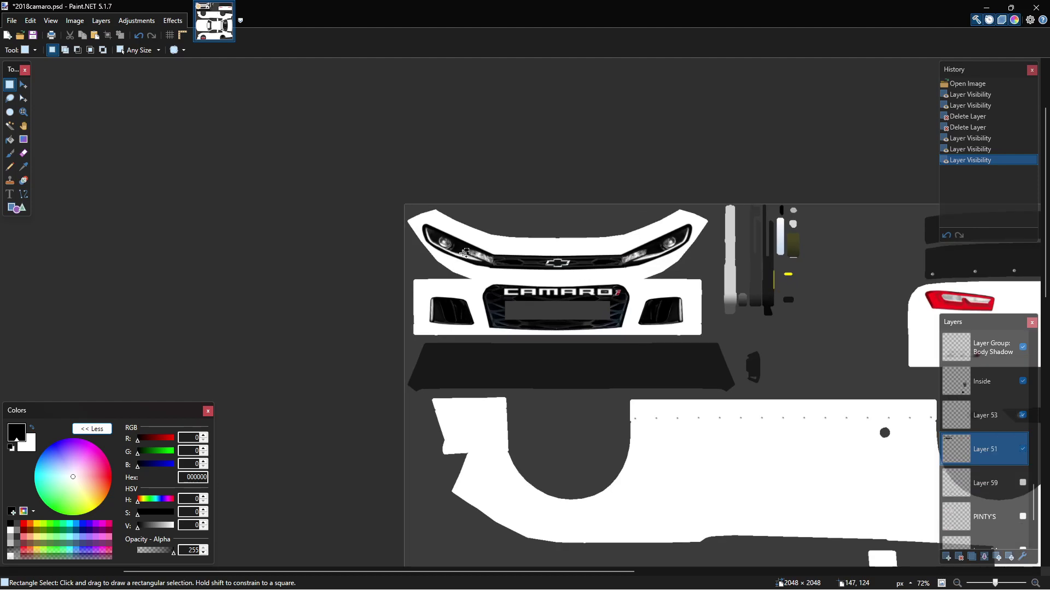
{"action": "scroll", "coordinate": [504, 295], "scroll_direction": "up", "scroll_amount": 3}
{"action": "scroll", "coordinate": [477, 385], "scroll_direction": "up", "scroll_amount": 4}
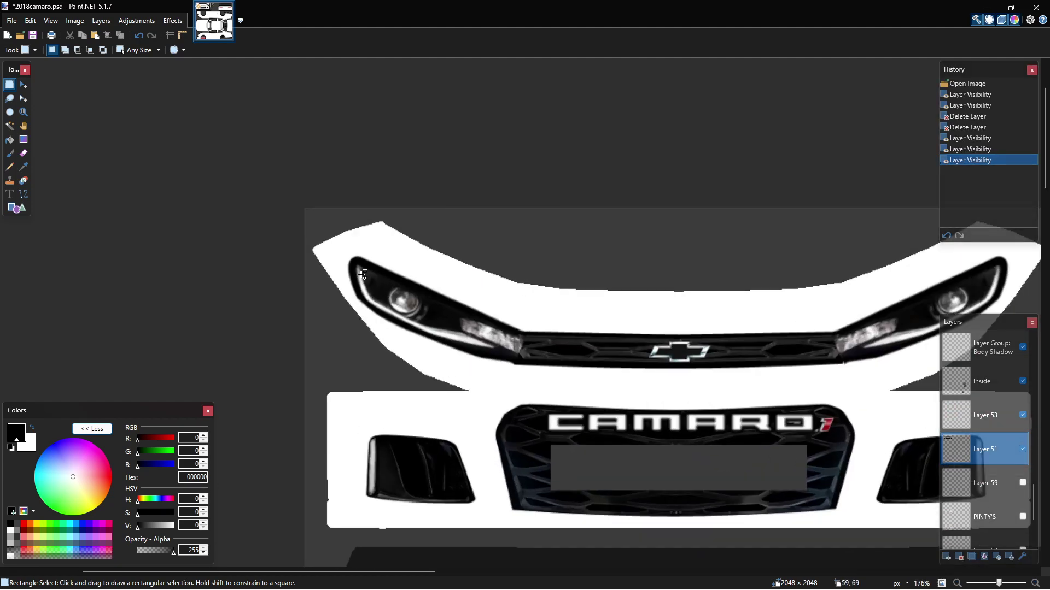
{"action": "left_click_drag", "start_coordinate": [313, 211], "coordinate": [525, 394]}
{"action": "scroll", "coordinate": [651, 328], "scroll_direction": "right", "scroll_amount": 4}
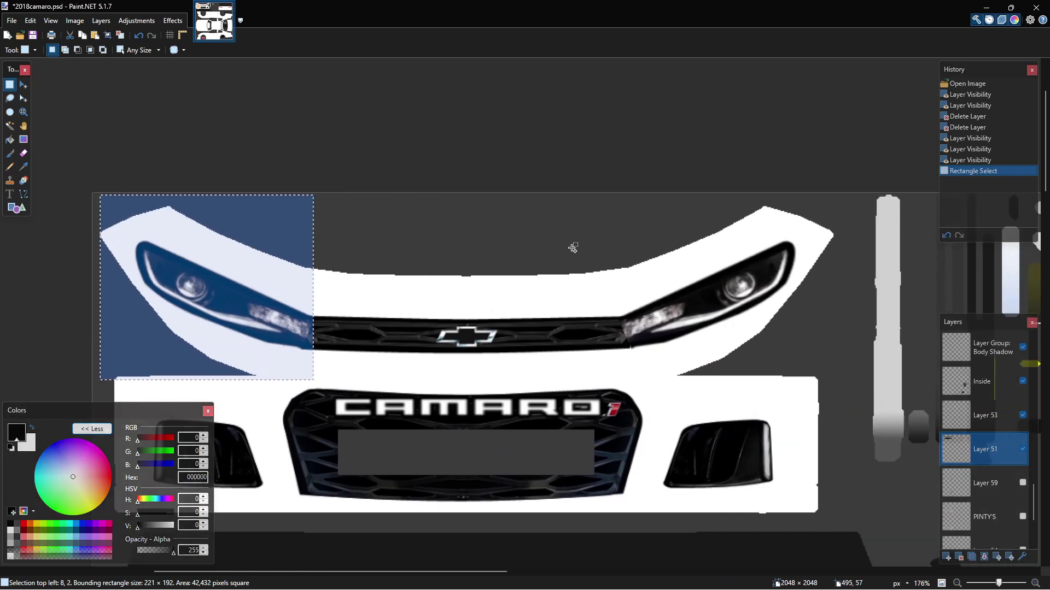
{"action": "left_click_drag", "start_coordinate": [631, 193], "coordinate": [785, 382], "text": "ctrl"}
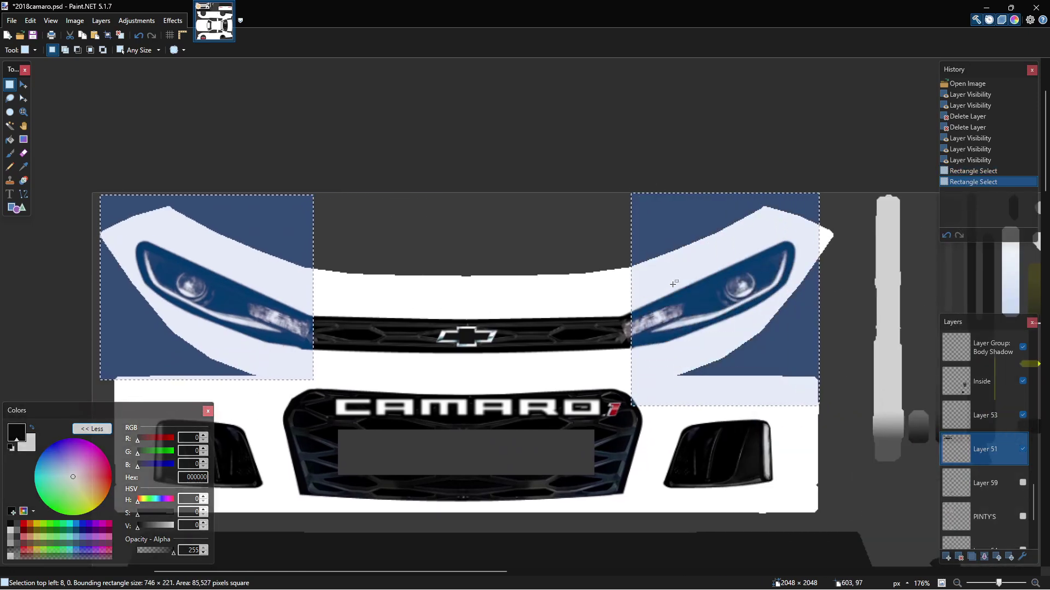
{"action": "left_click", "coordinate": [251, 249]}
{"action": "left_click_drag", "start_coordinate": [92, 192], "coordinate": [314, 437]}
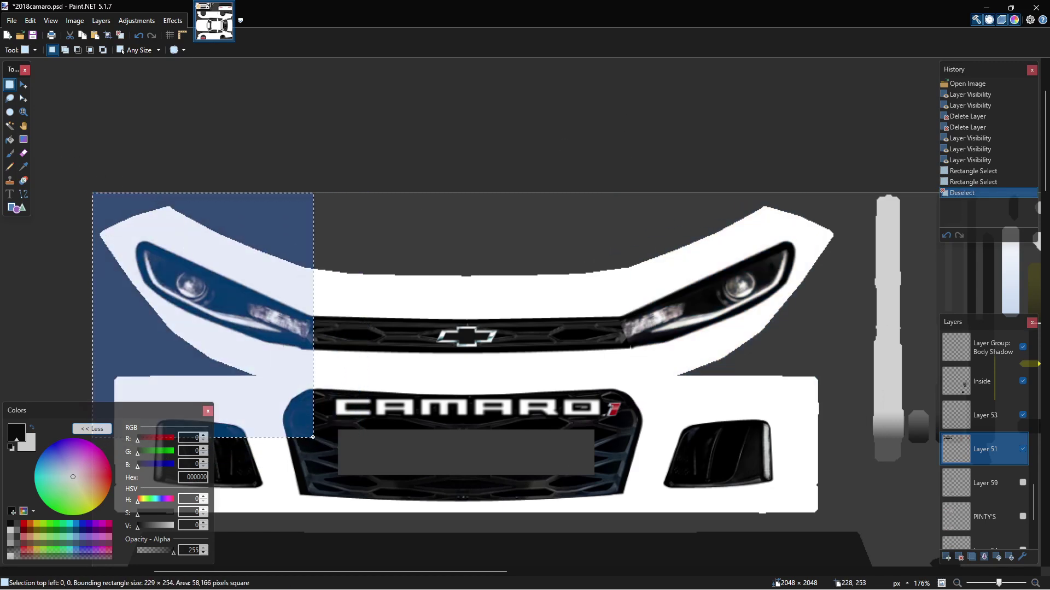
{"action": "left_click_drag", "start_coordinate": [612, 193], "coordinate": [820, 393], "text": "ctrl"}
{"action": "left_click", "coordinate": [600, 317]}
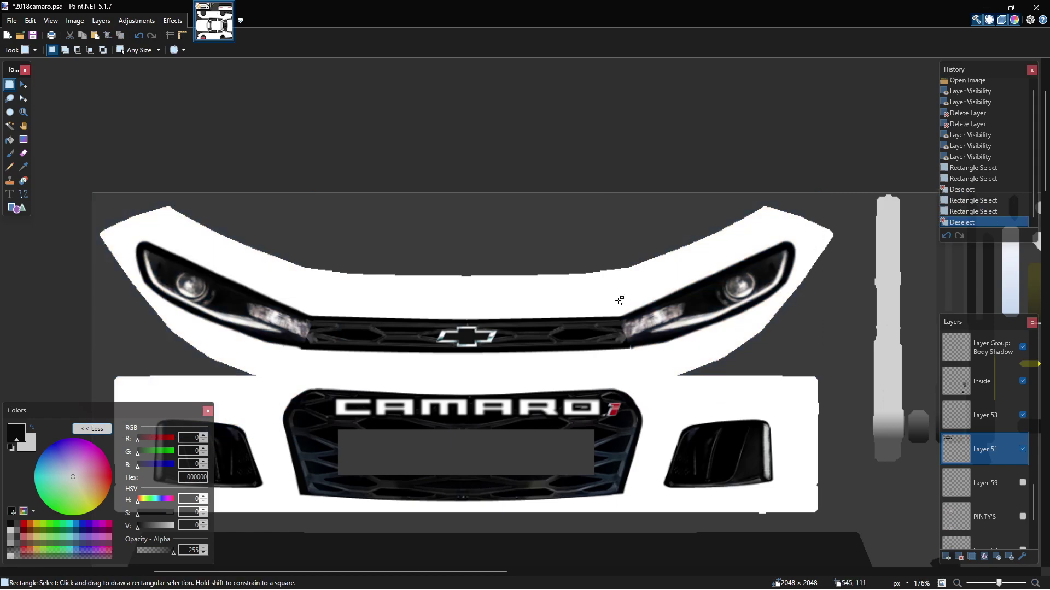
{"action": "left_click_drag", "start_coordinate": [616, 371], "coordinate": [827, 189]}
{"action": "left_click_drag", "start_coordinate": [90, 202], "coordinate": [312, 400], "text": "ctrl"}
{"action": "left_click", "coordinate": [23, 84]}
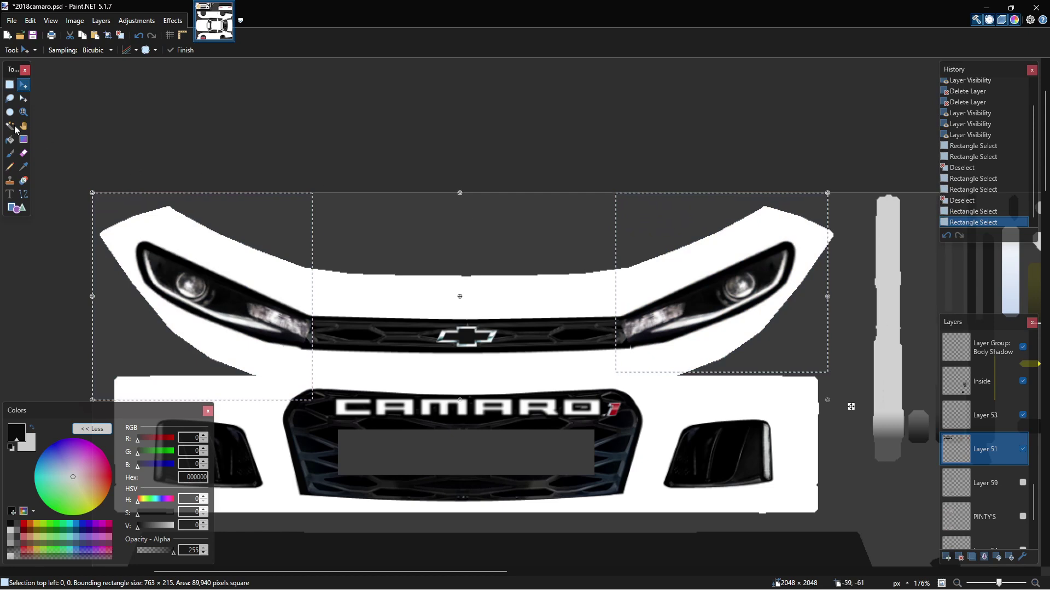
{"action": "left_click", "coordinate": [9, 84]}
{"action": "left_click", "coordinate": [75, 171]}
{"action": "left_click_drag", "start_coordinate": [76, 171], "coordinate": [315, 395]}
{"action": "left_click", "coordinate": [22, 84]}
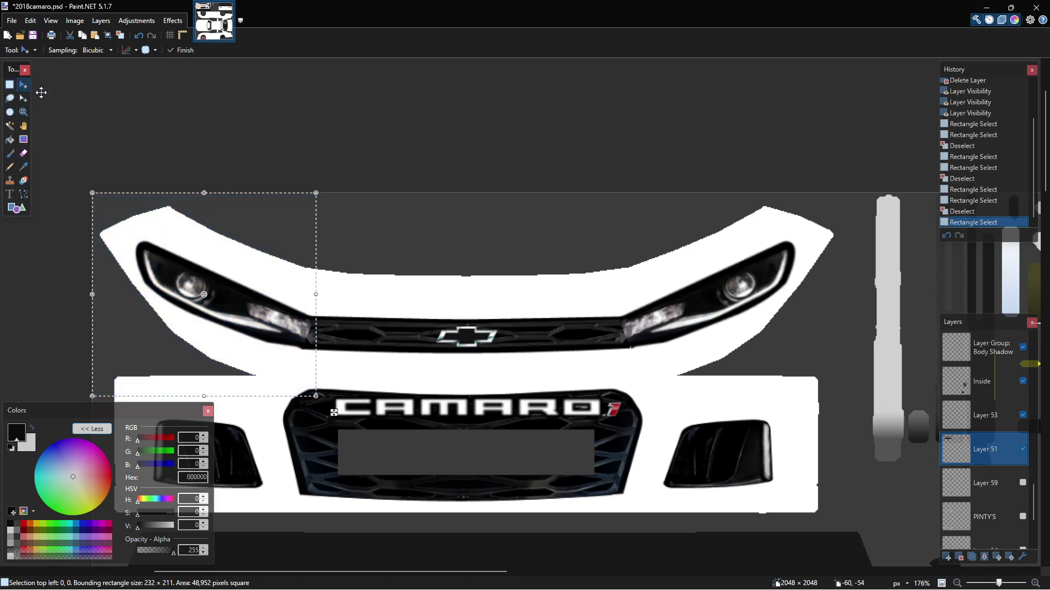
{"action": "left_click_drag", "start_coordinate": [101, 184], "coordinate": [109, 171]}
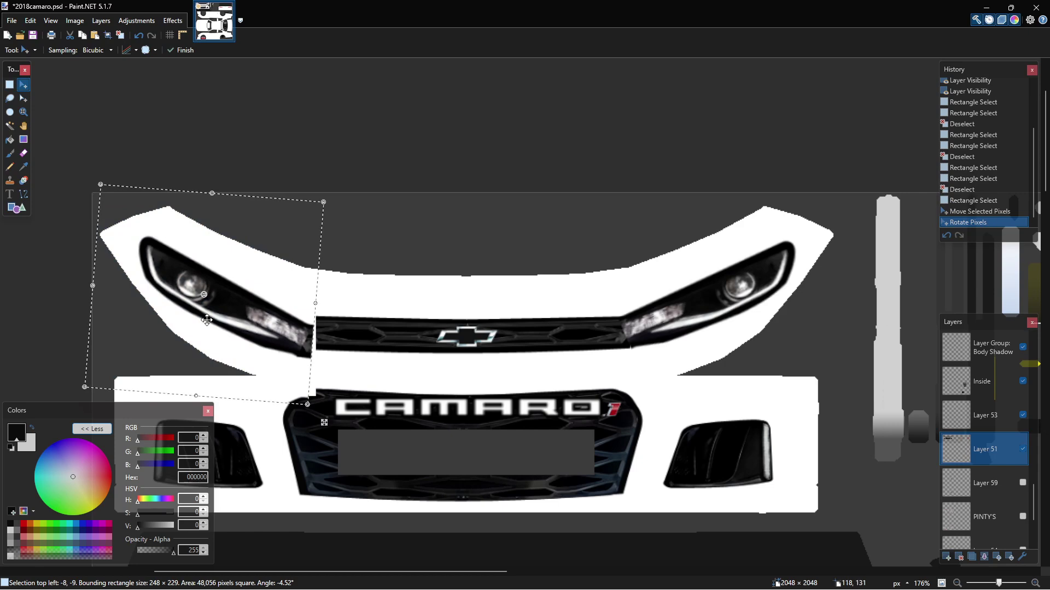
{"action": "left_click_drag", "start_coordinate": [236, 351], "coordinate": [239, 340]}
{"action": "key", "text": "ctrl+z"}
{"action": "key", "text": "ctrl+z"}
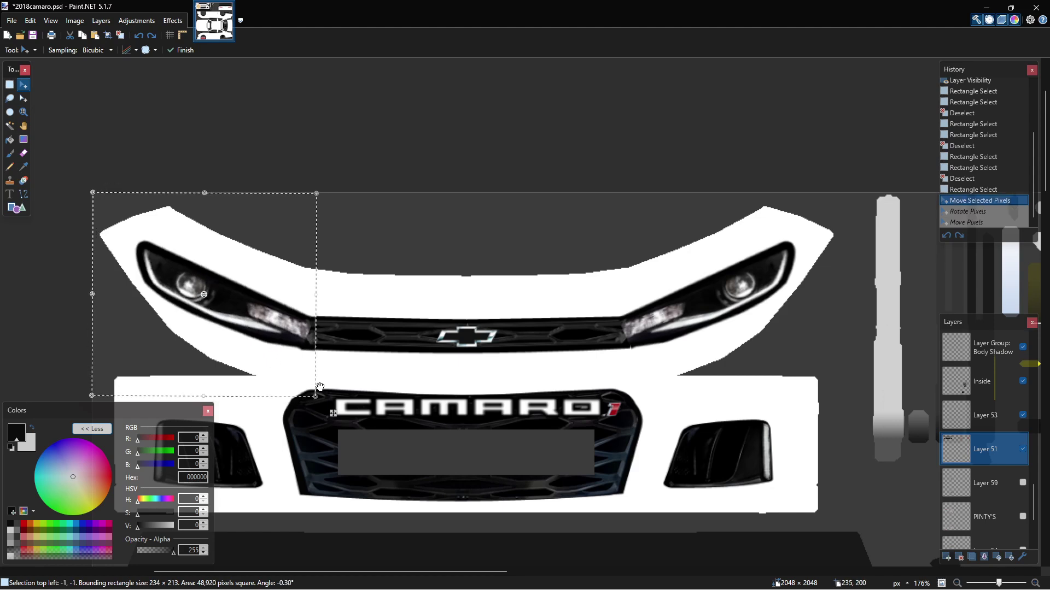
{"action": "left_click", "coordinate": [10, 84]}
{"action": "key", "text": "ctrl+d"}
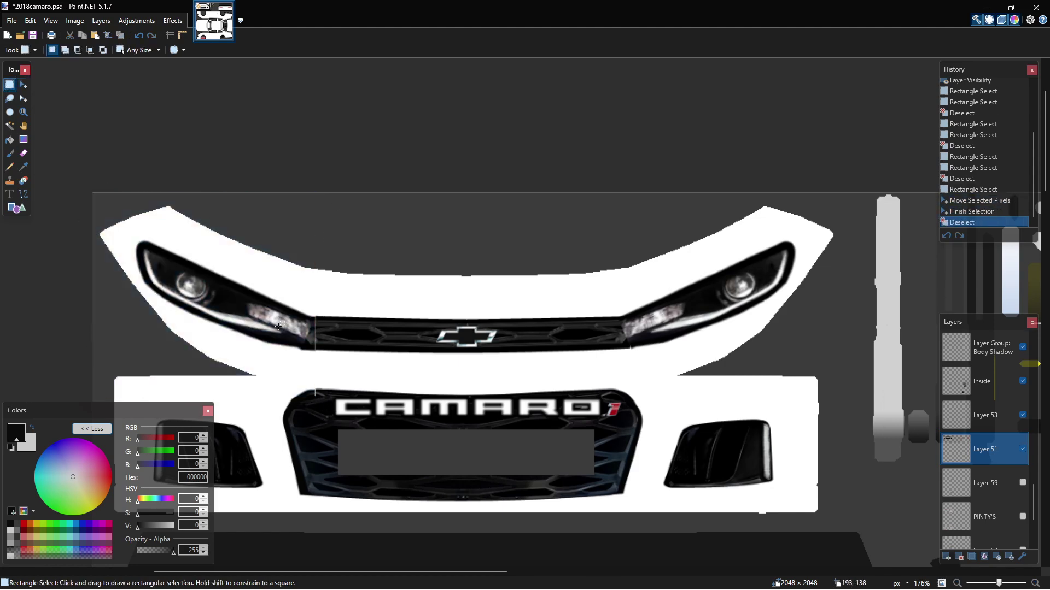
{"action": "key", "text": "ctrl+z"}
{"action": "key", "text": "ctrl+z"}
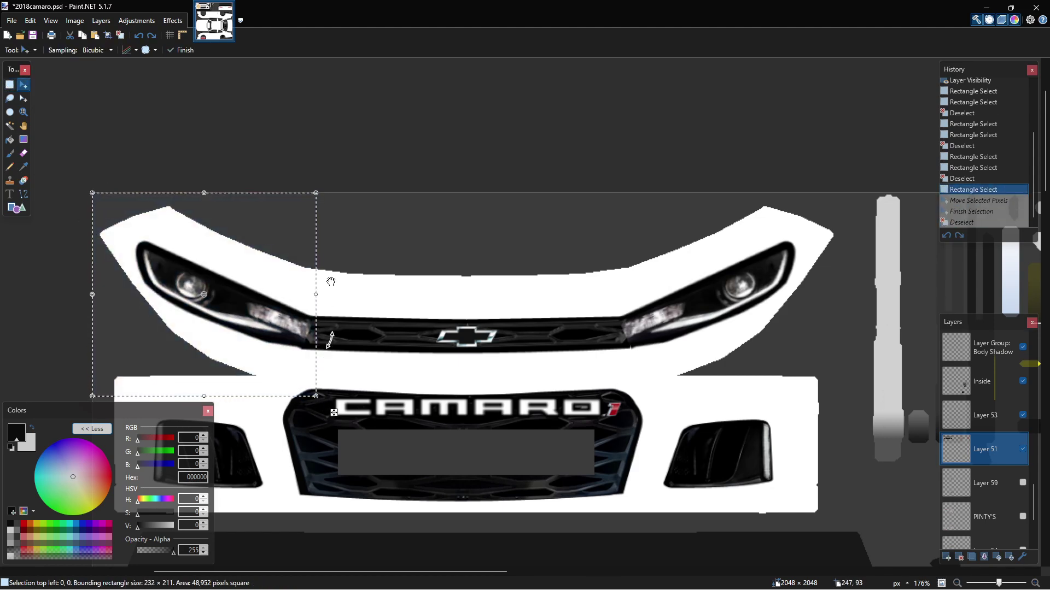
{"action": "key", "text": "ctrl+z"}
{"action": "key", "text": "ctrl+z"}
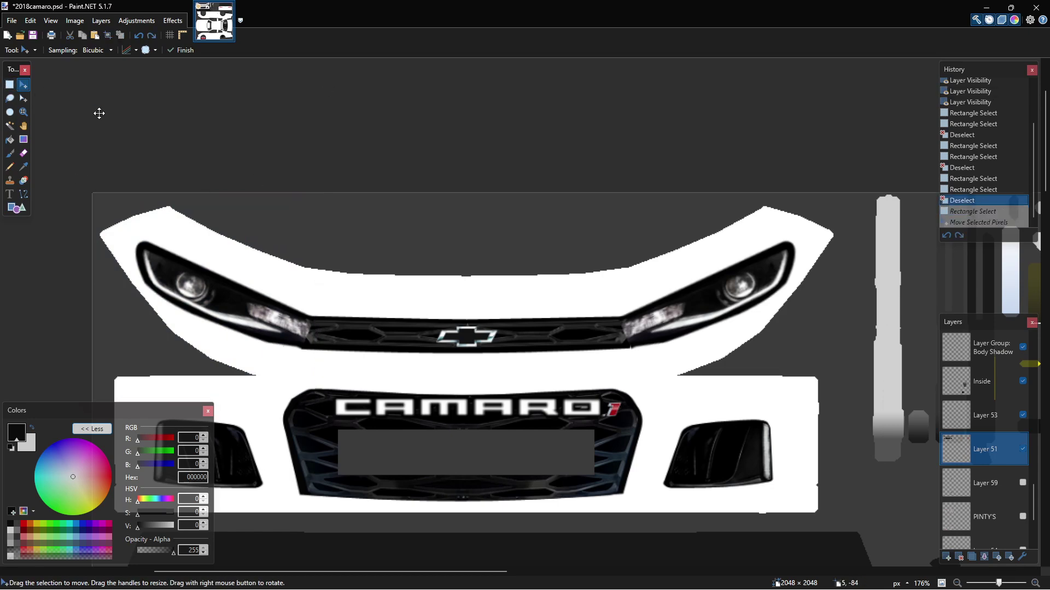
Select the left headlight on Layer 51, rotate it about -5.6°, move it to meet the grille's end, and deselect.
{"action": "key", "text": "s"}
{"action": "left_click_drag", "start_coordinate": [93, 193], "coordinate": [139, 206]}
{"action": "left_click", "coordinate": [23, 85]}
{"action": "left_click_drag", "start_coordinate": [266, 351], "coordinate": [287, 327]}
{"action": "left_click_drag", "start_coordinate": [168, 195], "coordinate": [161, 194]}
{"action": "left_click", "coordinate": [285, 284]}
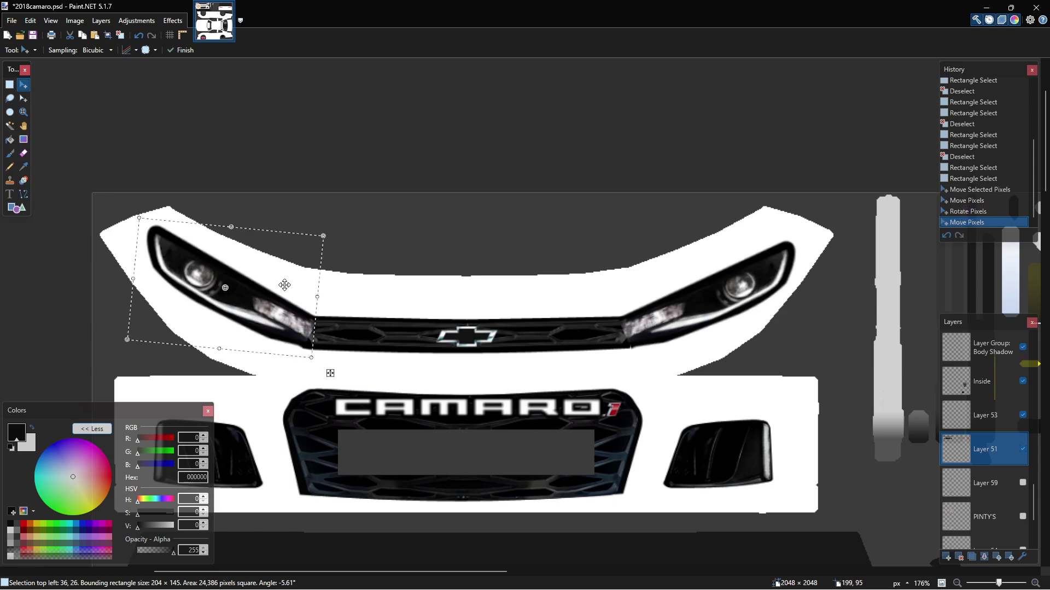
{"action": "left_click", "coordinate": [9, 84]}
{"action": "left_click", "coordinate": [525, 169]}
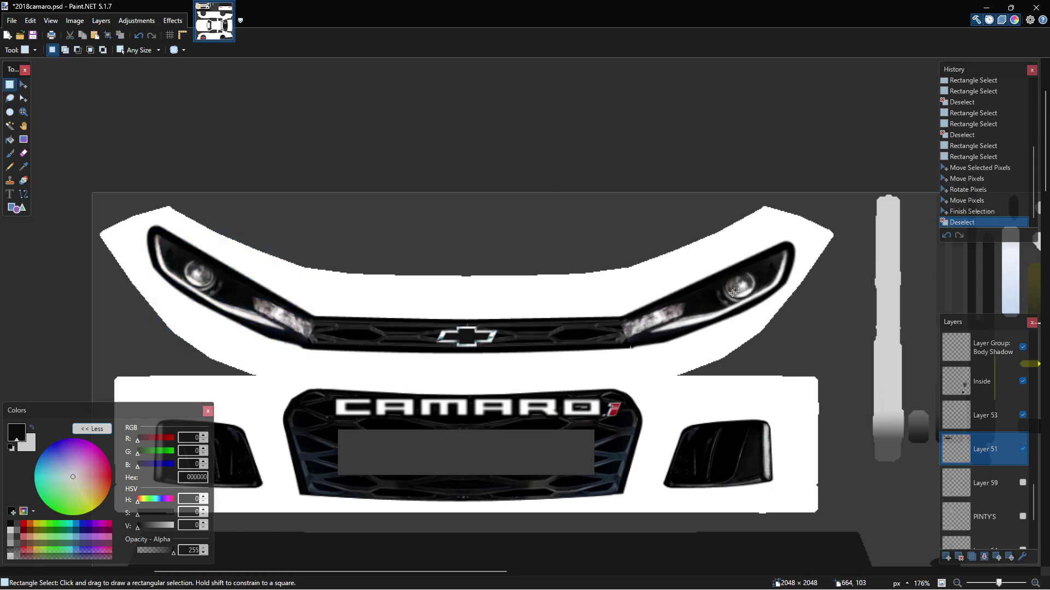
Make the MASK layer active and fill the tall light-grey strip beside the front bumper with red FF0000 using the Paint Bucket.
{"action": "scroll", "coordinate": [733, 292], "scroll_direction": "right", "scroll_amount": 2}
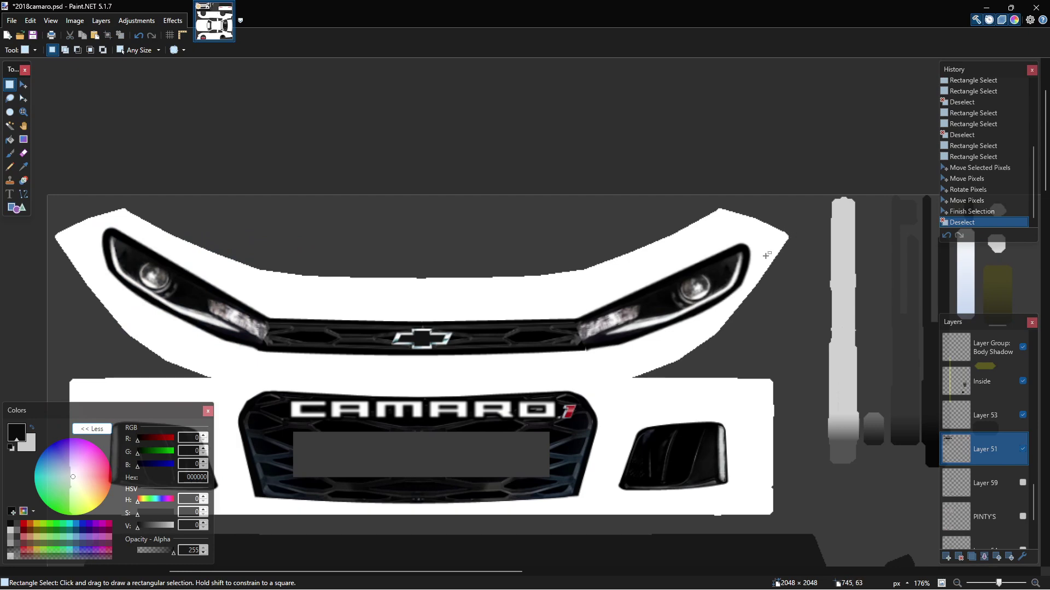
{"action": "scroll", "coordinate": [607, 376], "scroll_direction": "down", "scroll_amount": 3}
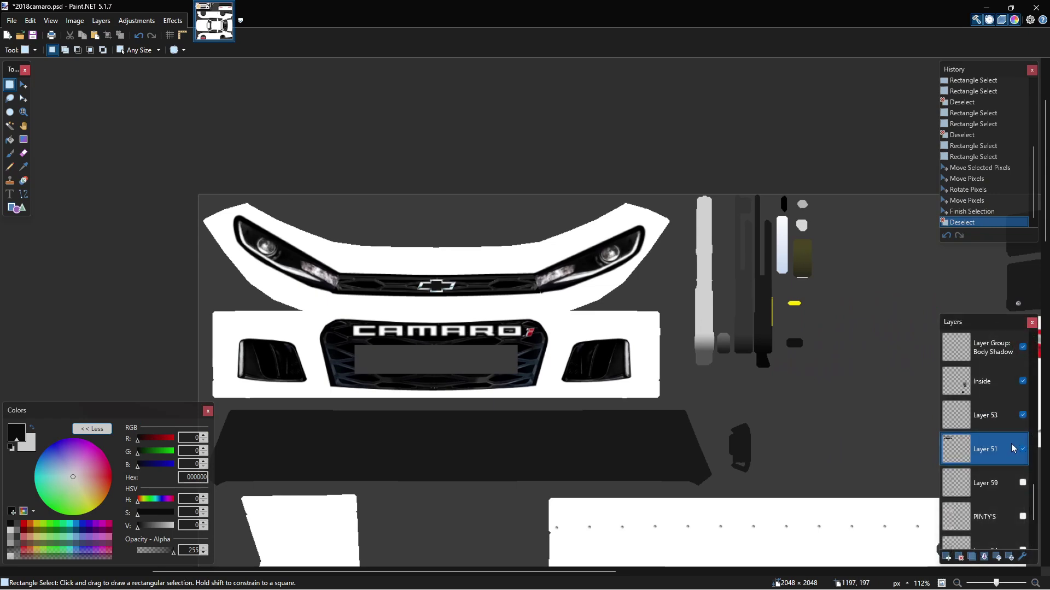
{"action": "scroll", "coordinate": [984, 416], "scroll_direction": "up", "scroll_amount": 2}
{"action": "scroll", "coordinate": [864, 428], "scroll_direction": "up", "scroll_amount": 1}
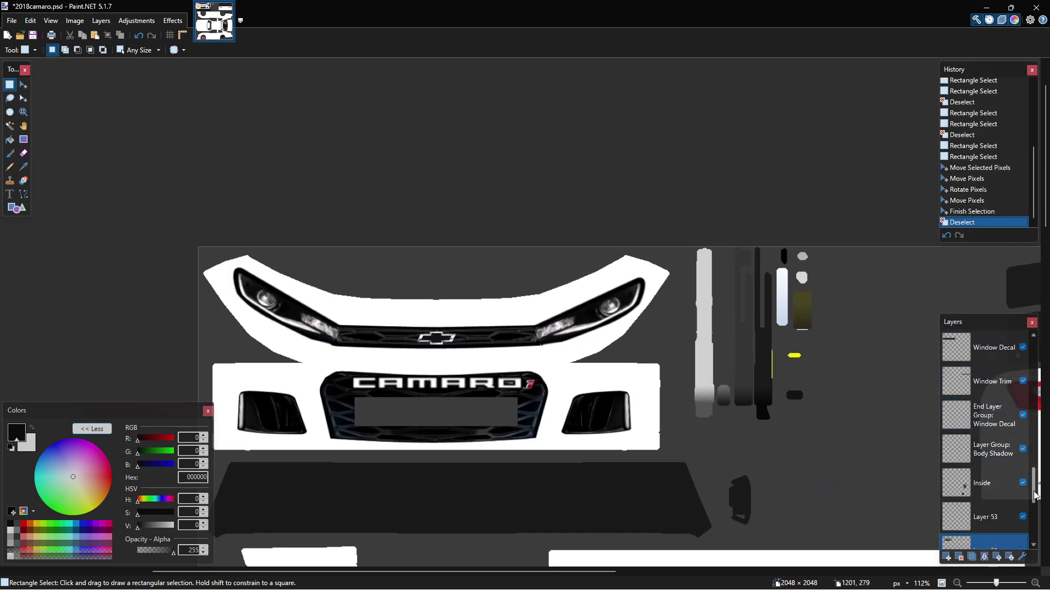
{"action": "scroll", "coordinate": [1022, 351], "scroll_direction": "up", "scroll_amount": 5}
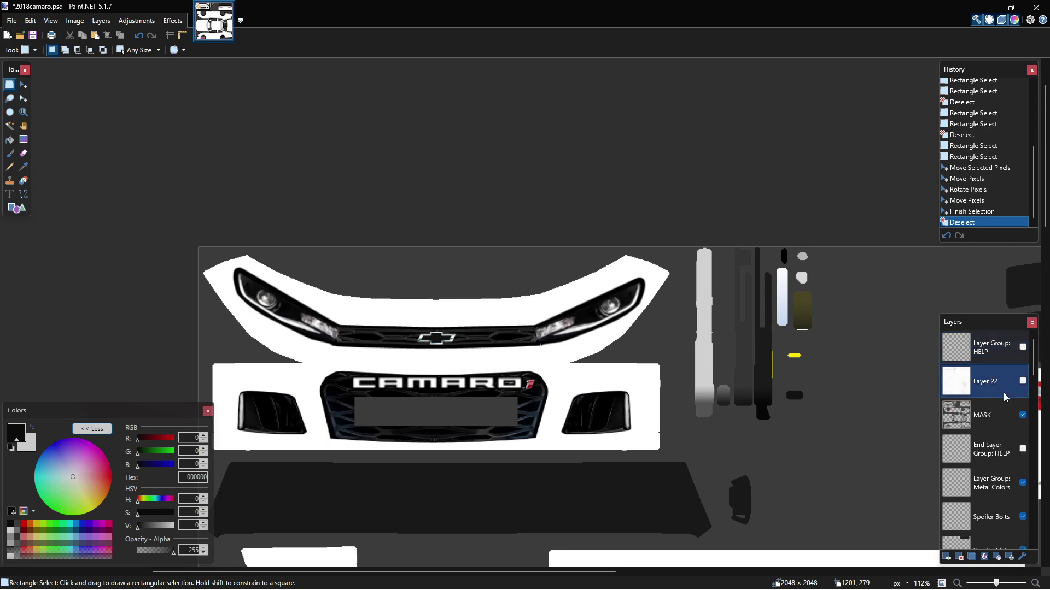
{"action": "left_click", "coordinate": [1010, 408]}
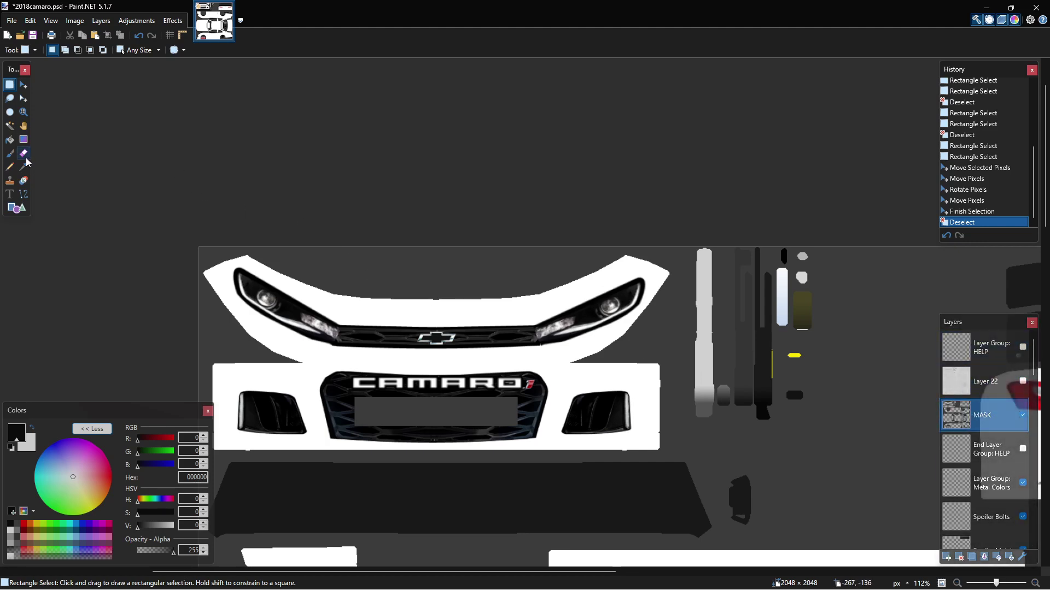
{"action": "left_click", "coordinate": [18, 140]}
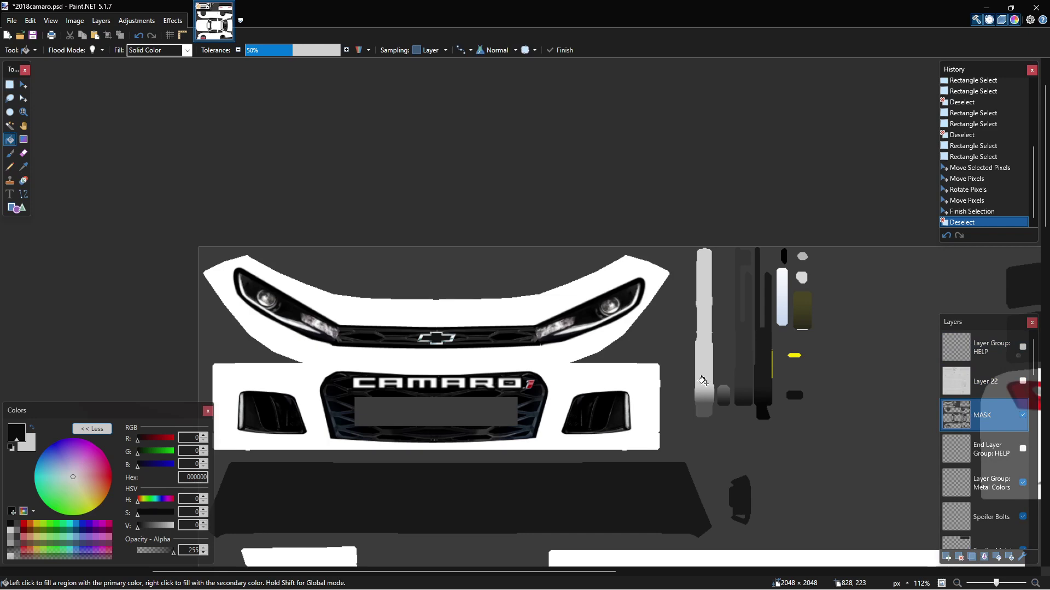
{"action": "scroll", "coordinate": [791, 414], "scroll_direction": "down", "scroll_amount": 3}
{"action": "scroll", "coordinate": [791, 414], "scroll_direction": "right", "scroll_amount": 5}
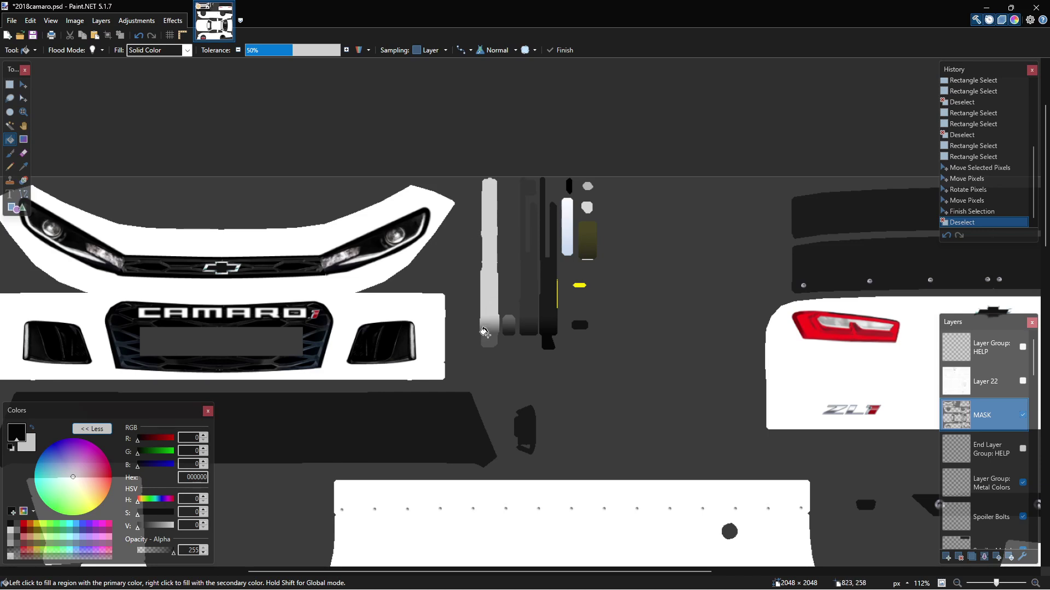
{"action": "left_click", "coordinate": [24, 525]}
{"action": "left_click", "coordinate": [492, 272]}
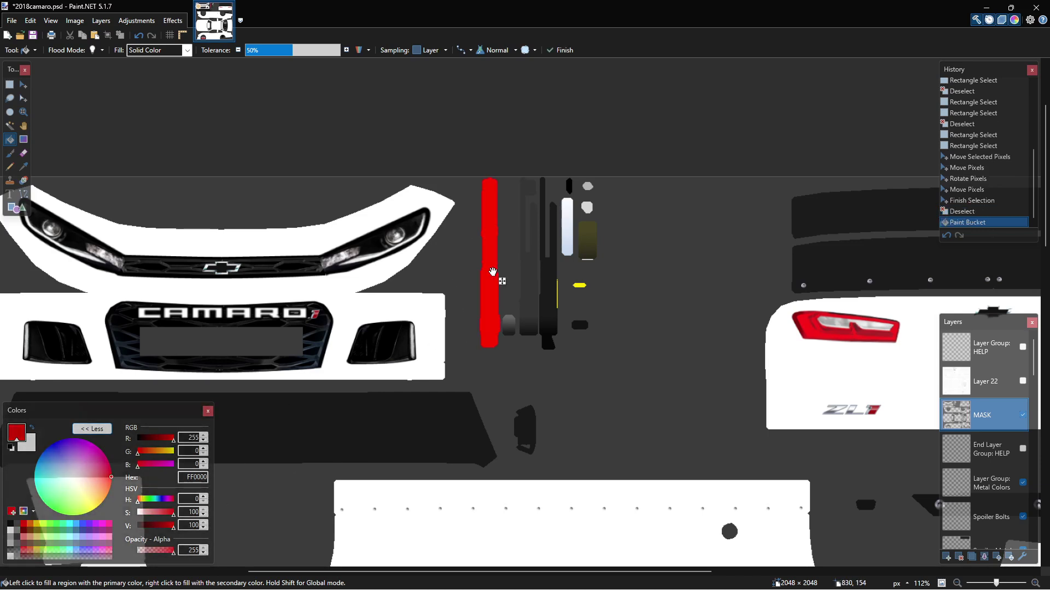
Fill the four rear window strips and the small white piece above the interior with black 000000.
{"action": "scroll", "coordinate": [500, 276], "scroll_direction": "down", "scroll_amount": 5}
{"action": "scroll", "coordinate": [540, 304], "scroll_direction": "up", "scroll_amount": 5}
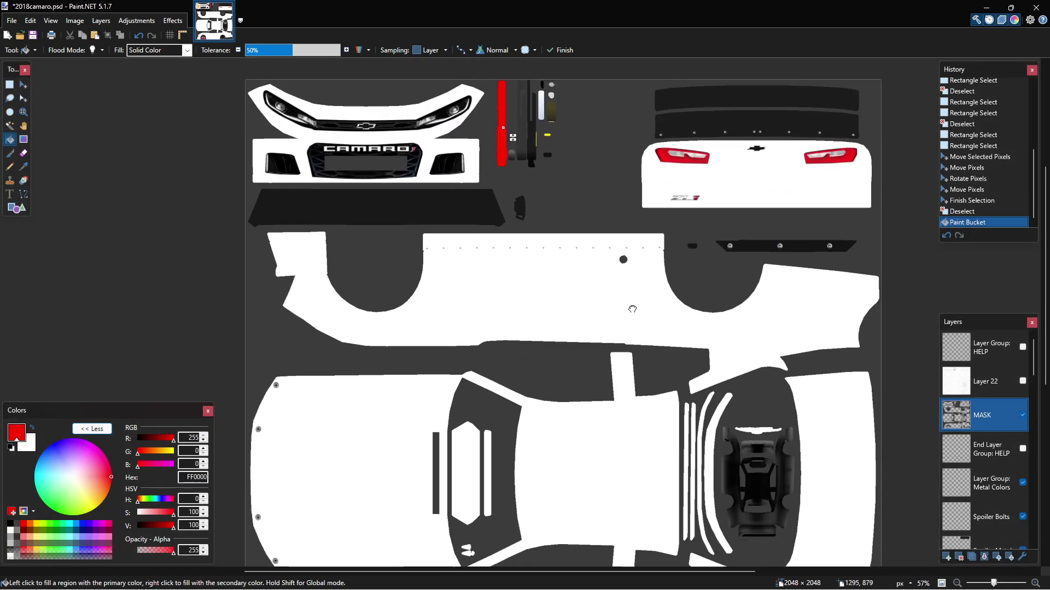
{"action": "scroll", "coordinate": [557, 334], "scroll_direction": "up", "scroll_amount": 3}
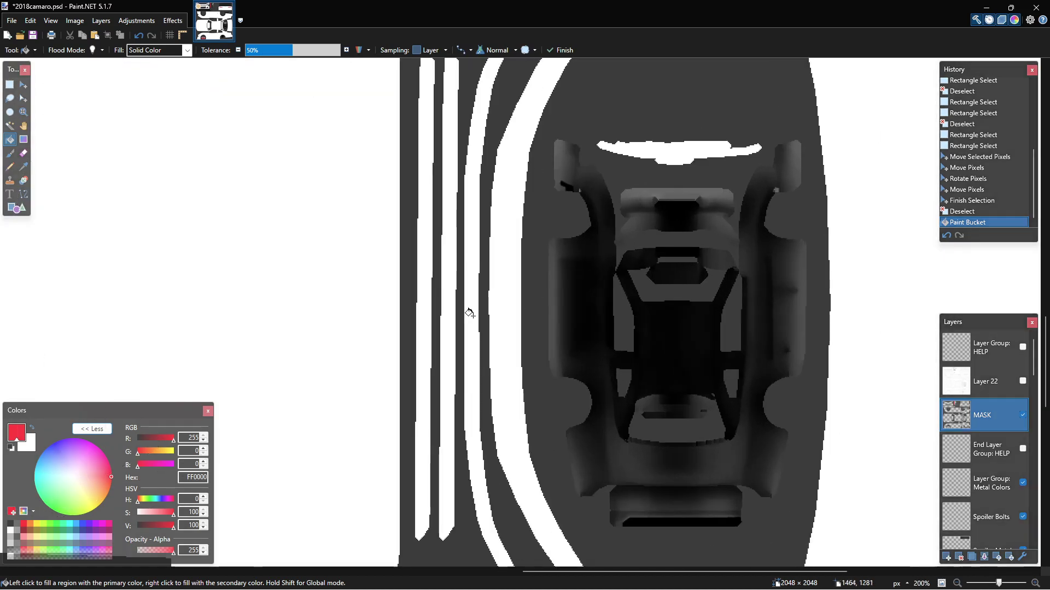
{"action": "left_click", "coordinate": [425, 301]}
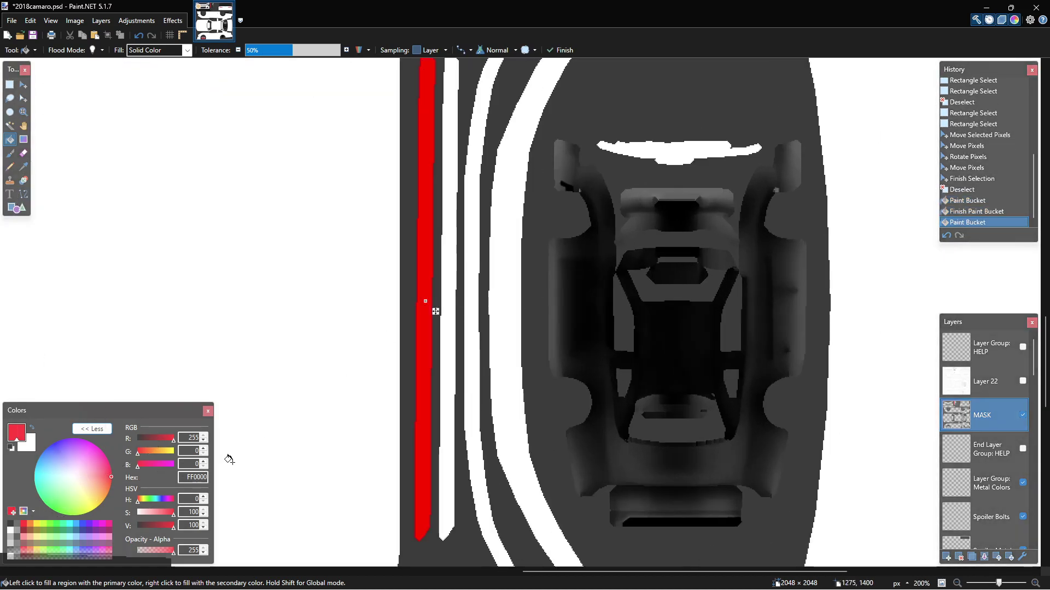
{"action": "left_click", "coordinate": [9, 526]}
{"action": "left_click", "coordinate": [454, 272]}
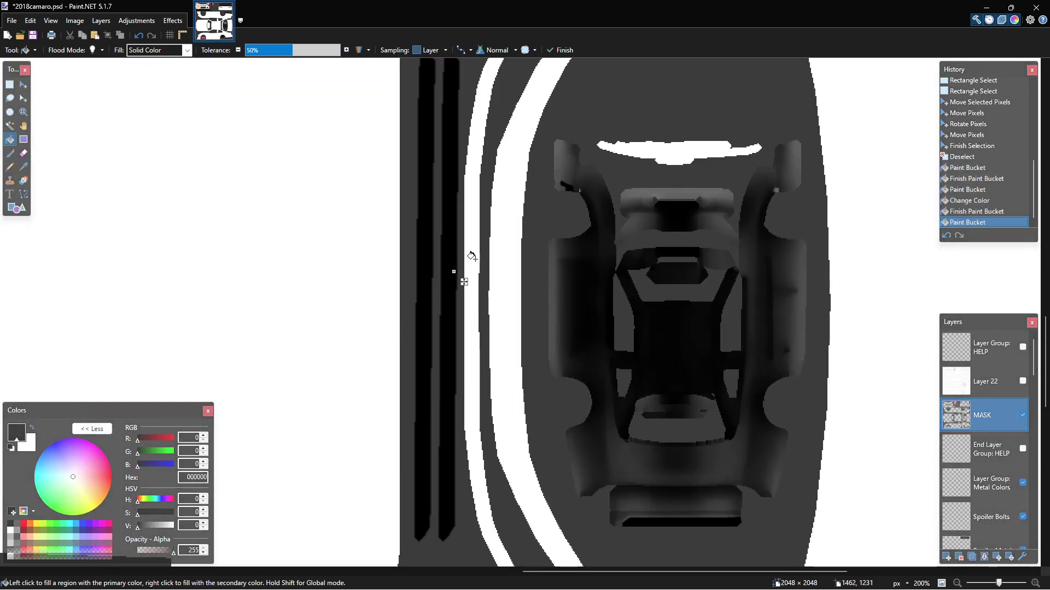
{"action": "left_click", "coordinate": [472, 256]}
{"action": "left_click", "coordinate": [490, 254]}
{"action": "left_click", "coordinate": [683, 155]}
Make the white base layer, Layer 52, active.
{"action": "scroll", "coordinate": [517, 241], "scroll_direction": "down", "scroll_amount": 5}
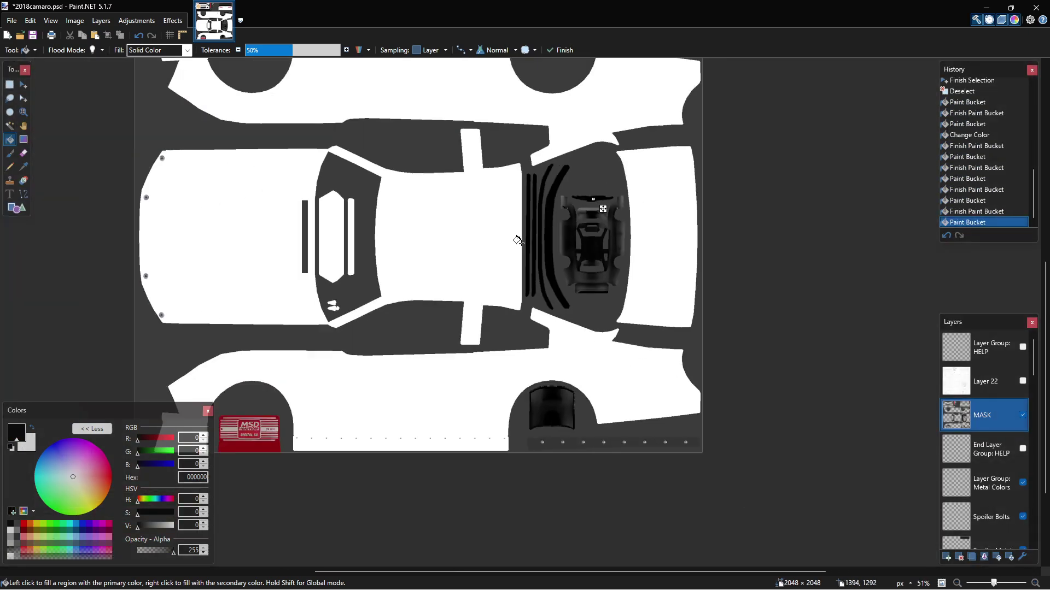
{"action": "scroll", "coordinate": [517, 241], "scroll_direction": "down", "scroll_amount": 1}
{"action": "scroll", "coordinate": [1007, 481], "scroll_direction": "down", "scroll_amount": 6}
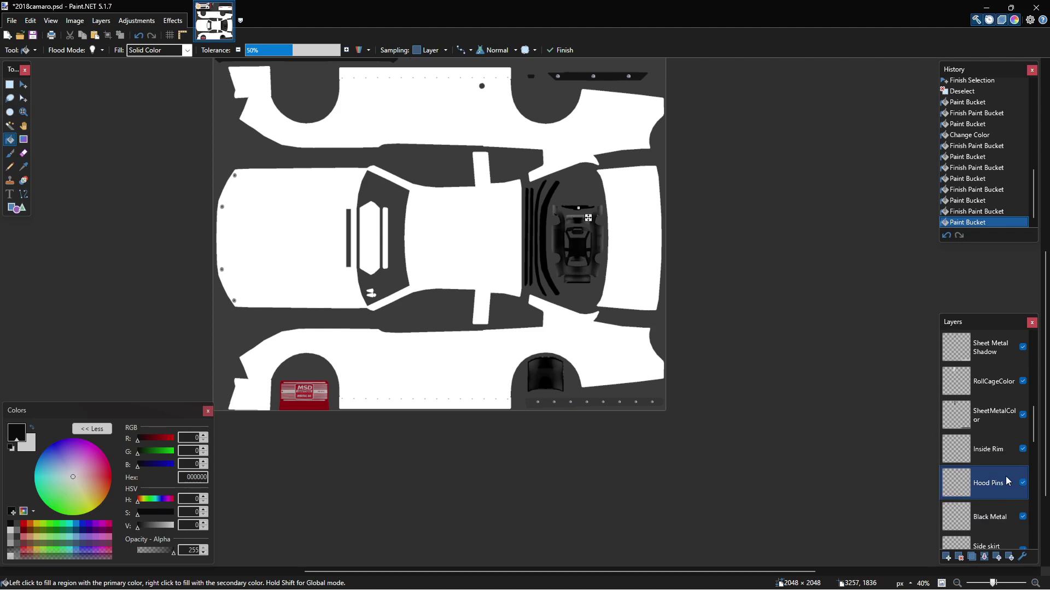
{"action": "scroll", "coordinate": [993, 524], "scroll_direction": "down", "scroll_amount": 6}
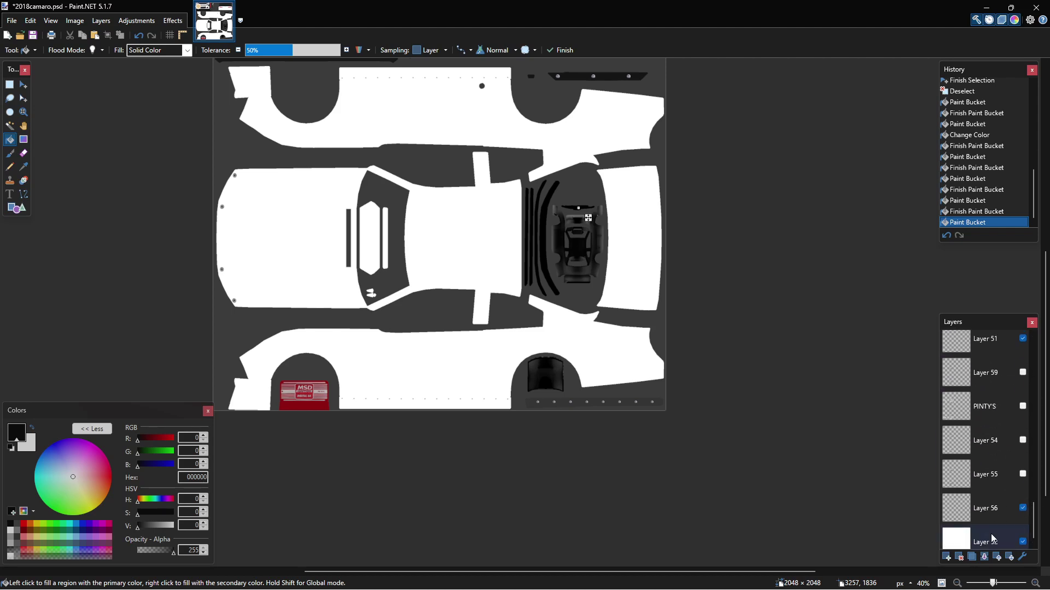
{"action": "left_click", "coordinate": [993, 538]}
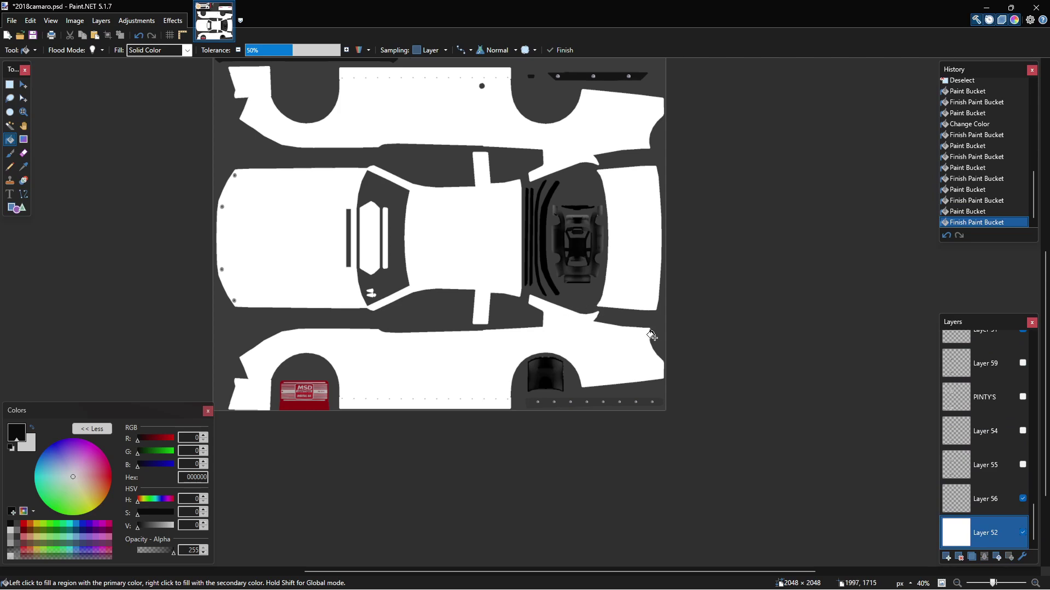
{"action": "mouse_move", "coordinate": [722, 589]}
{"action": "left_click", "coordinate": [683, 578]}
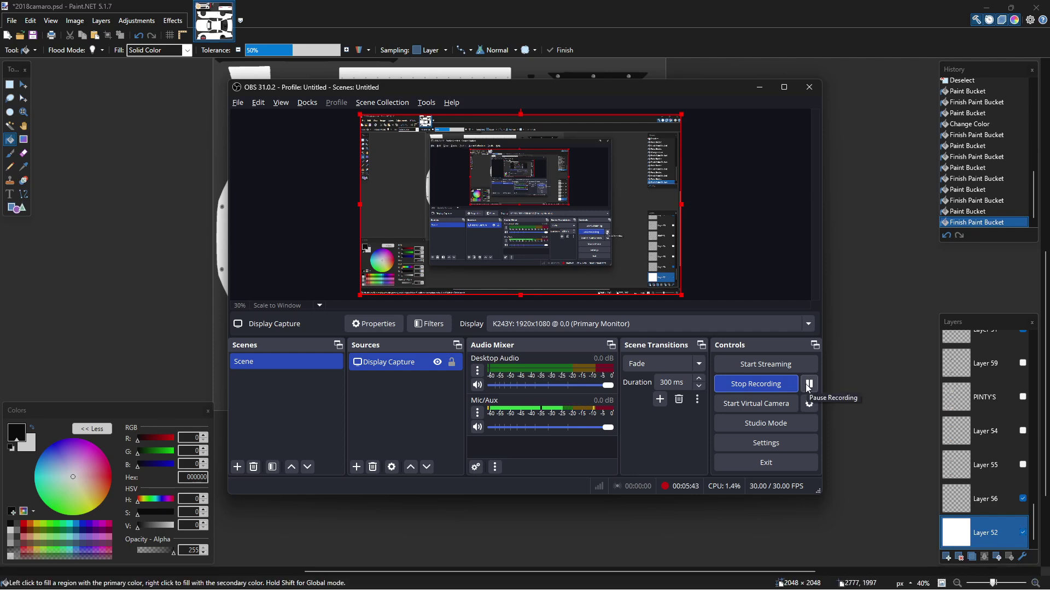
{"action": "left_click", "coordinate": [806, 384]}
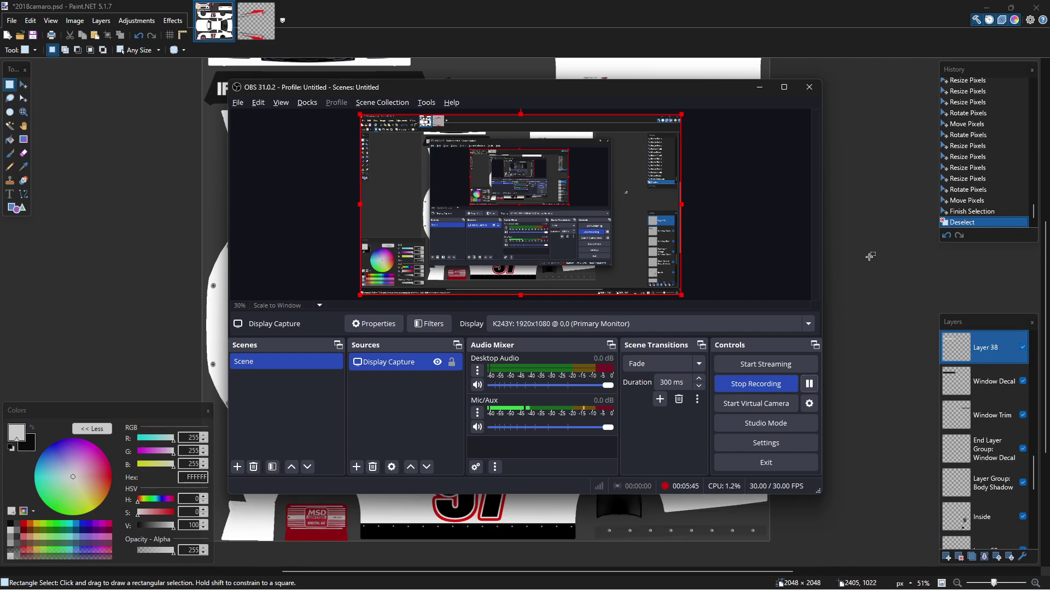
Return to the Camaro template in Paint.NET and close the second open image containing the red shapes.
{"action": "left_click", "coordinate": [888, 223]}
{"action": "scroll", "coordinate": [979, 460], "scroll_direction": "down", "scroll_amount": 3}
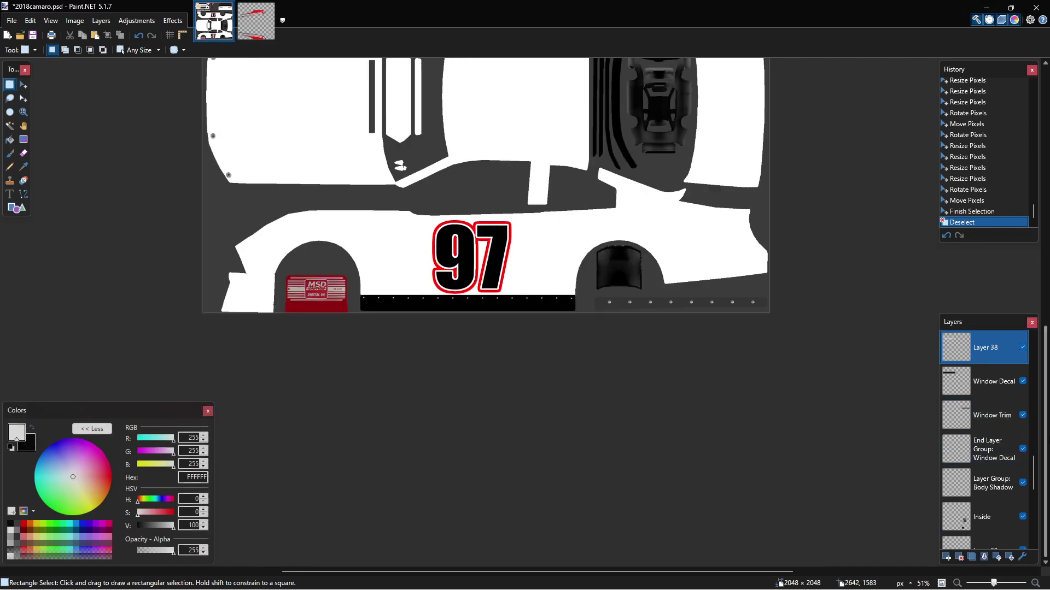
{"action": "scroll", "coordinate": [984, 465], "scroll_direction": "down", "scroll_amount": 2}
{"action": "left_click", "coordinate": [1009, 504]}
{"action": "scroll", "coordinate": [1009, 504], "scroll_direction": "down", "scroll_amount": 3}
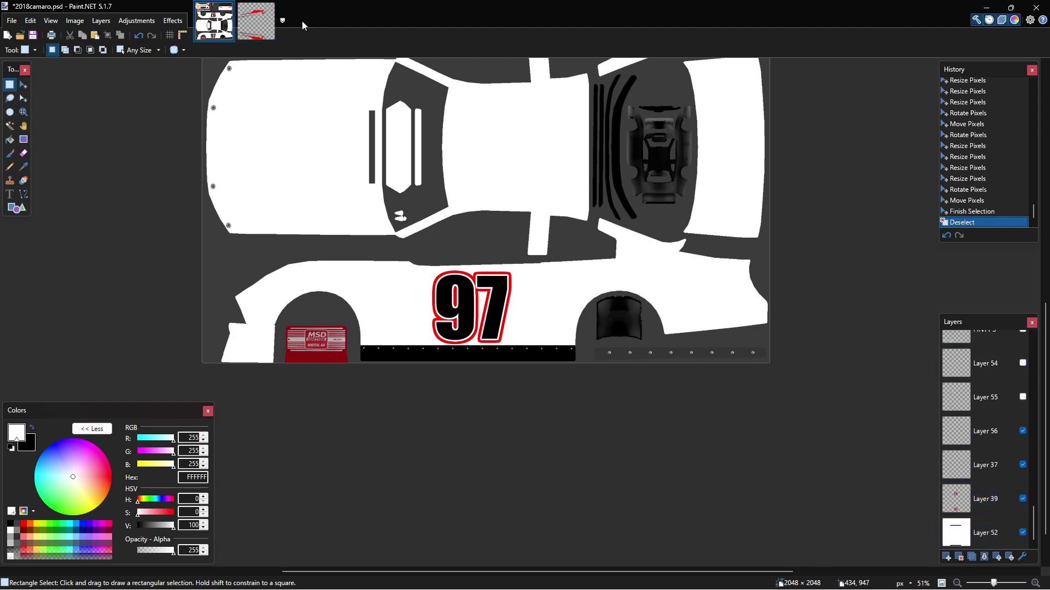
{"action": "left_click", "coordinate": [270, 7]}
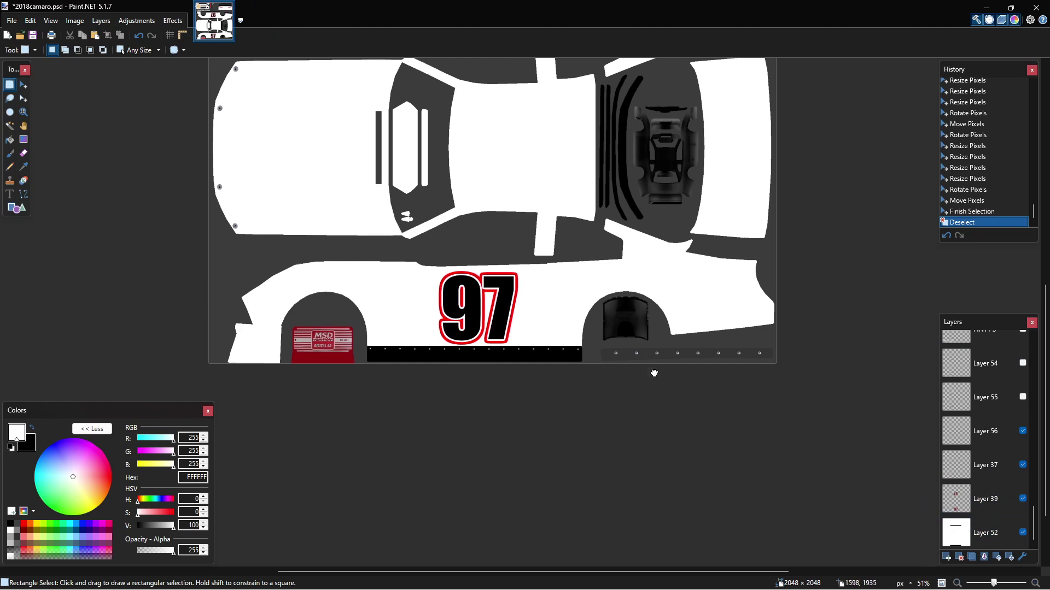
{"action": "scroll", "coordinate": [656, 421], "scroll_direction": "up", "scroll_amount": 2}
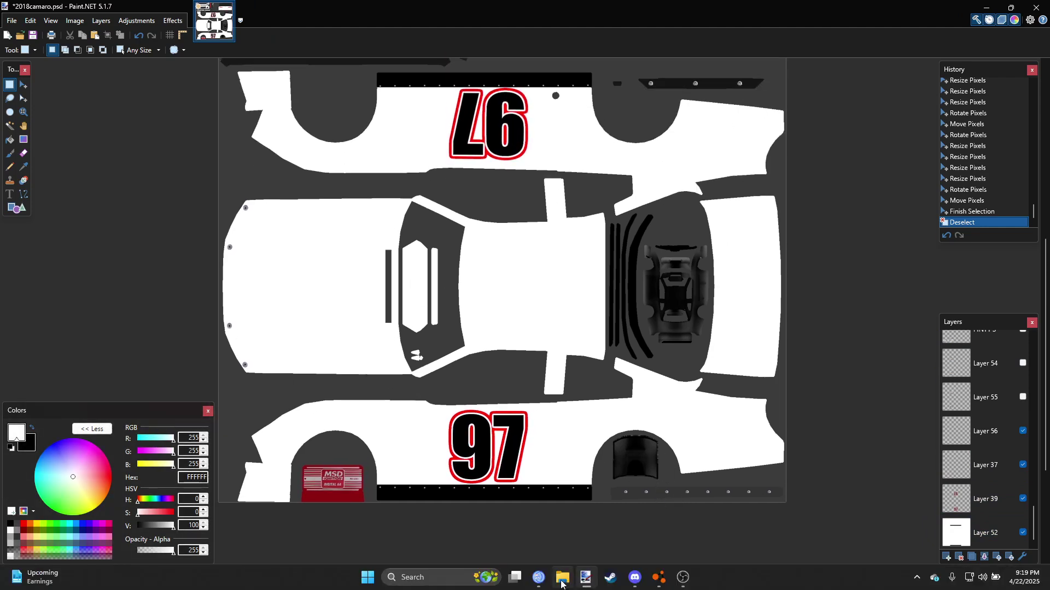
Switch to File Explorer and view the unpacked folder.
{"action": "left_click", "coordinate": [561, 578]}
{"action": "left_click", "coordinate": [57, 9]}
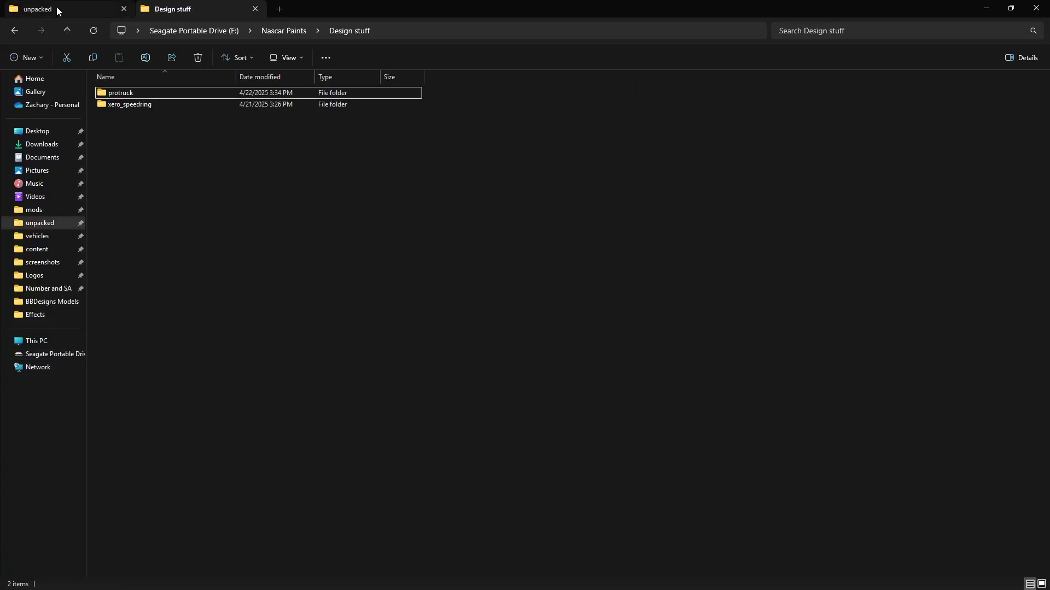
{"action": "left_click", "coordinate": [986, 7]}
Switch to BeamNG.drive and open the details of the latemodel mod in the mods manager.
{"action": "mouse_move", "coordinate": [714, 589]}
{"action": "left_click", "coordinate": [659, 578]}
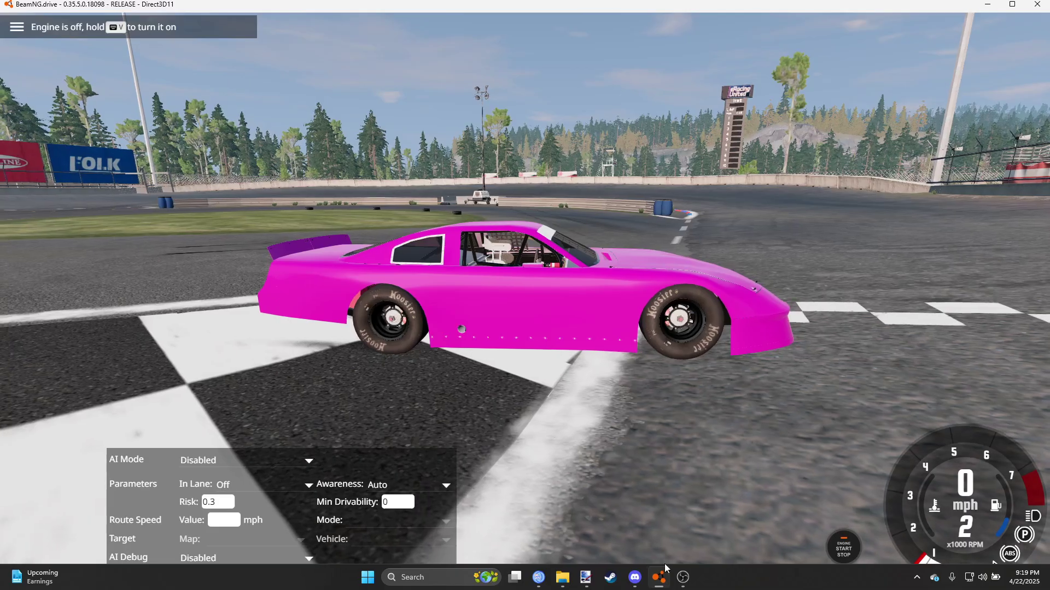
{"action": "key", "text": "Escape"}
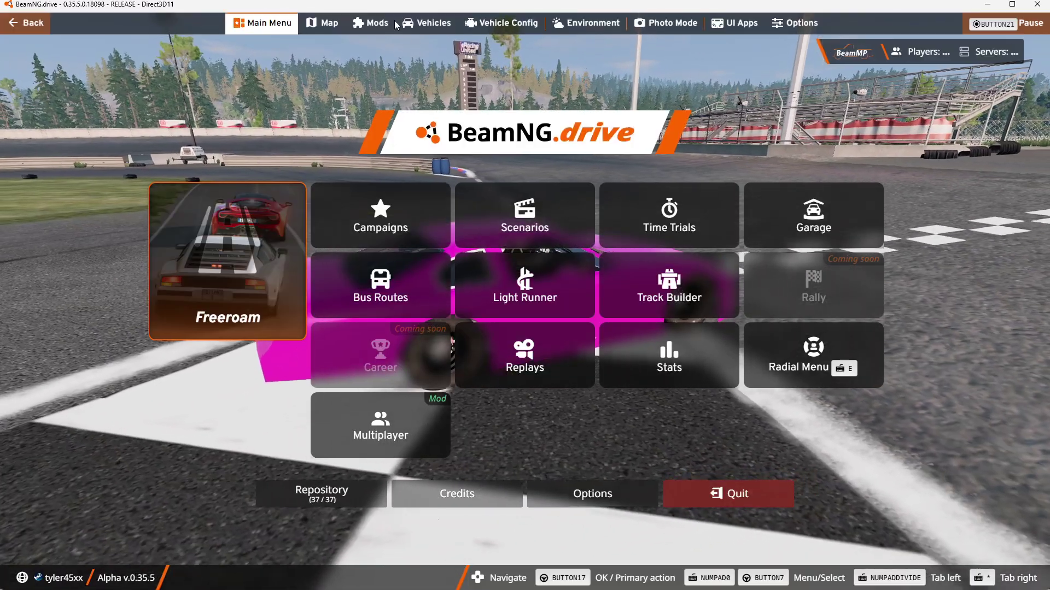
{"action": "left_click", "coordinate": [382, 23]}
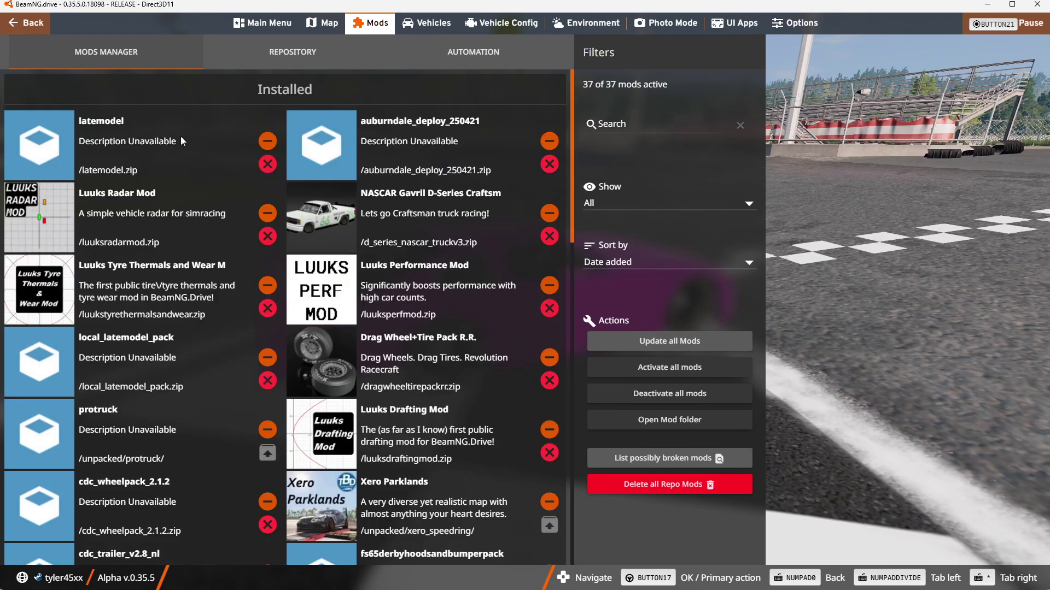
{"action": "left_click", "coordinate": [116, 146]}
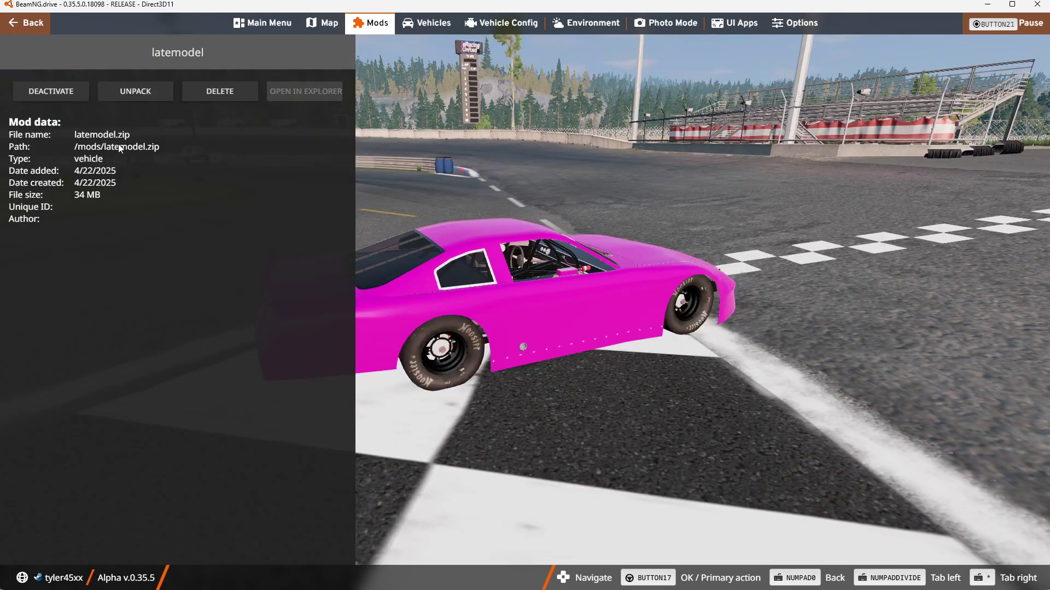
Unpack the latemodel mod and switch to File Explorer.
{"action": "left_click", "coordinate": [132, 92]}
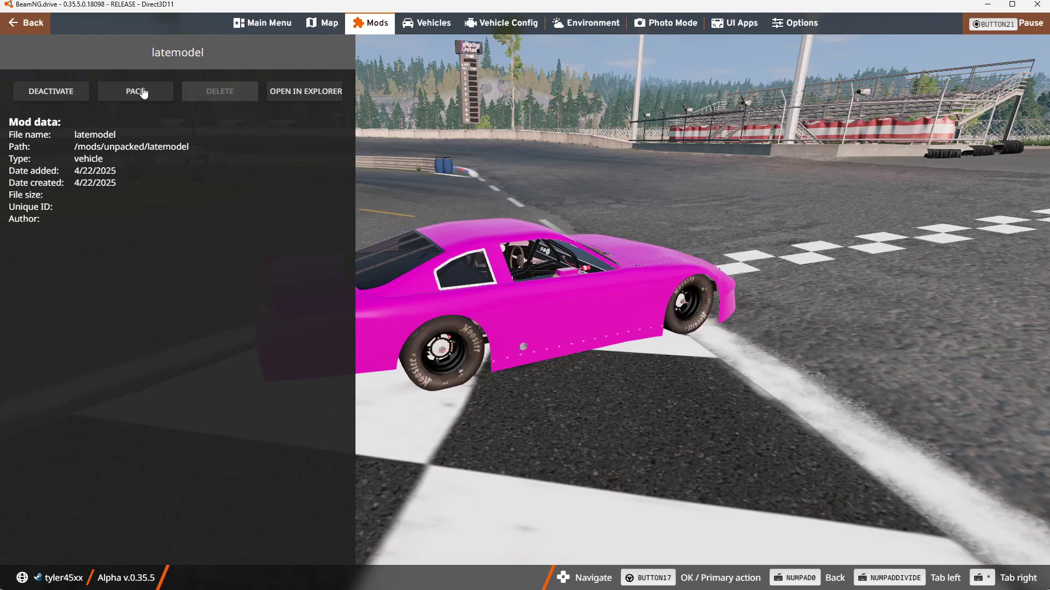
{"action": "left_click", "coordinate": [562, 577]}
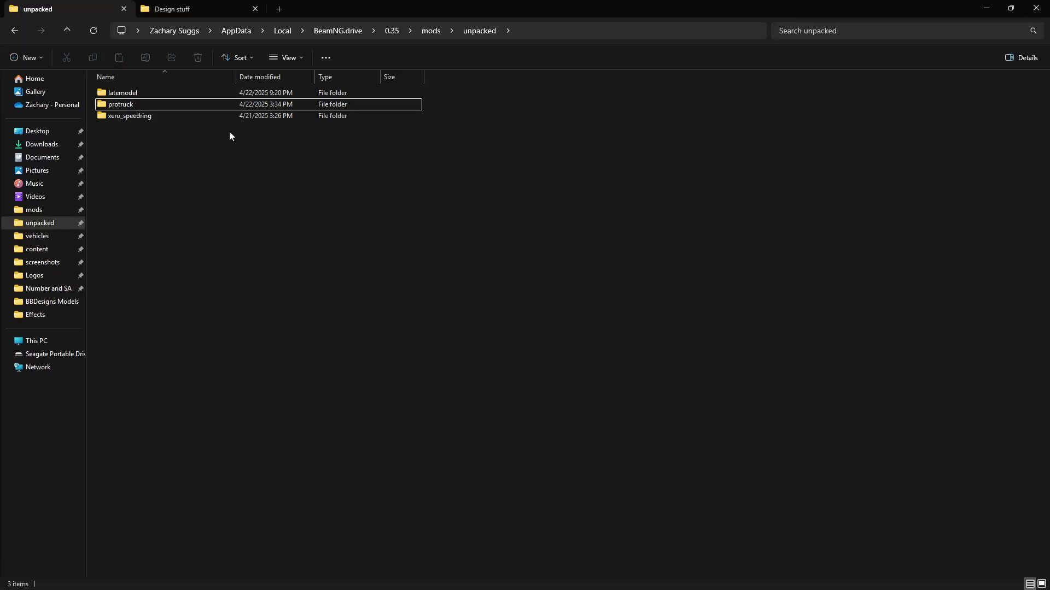
Open the template folder inside the unpacked latemodel mod's vehicles\latemodel folder.
{"action": "left_click", "coordinate": [194, 95]}
{"action": "double_click", "coordinate": [199, 94]}
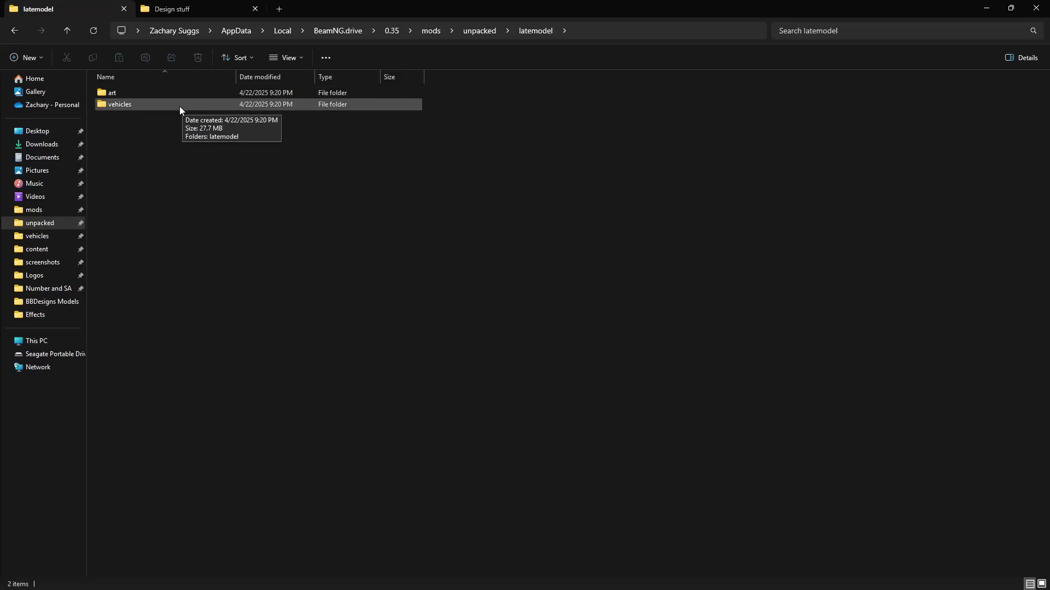
{"action": "double_click", "coordinate": [180, 106]}
{"action": "double_click", "coordinate": [193, 97]}
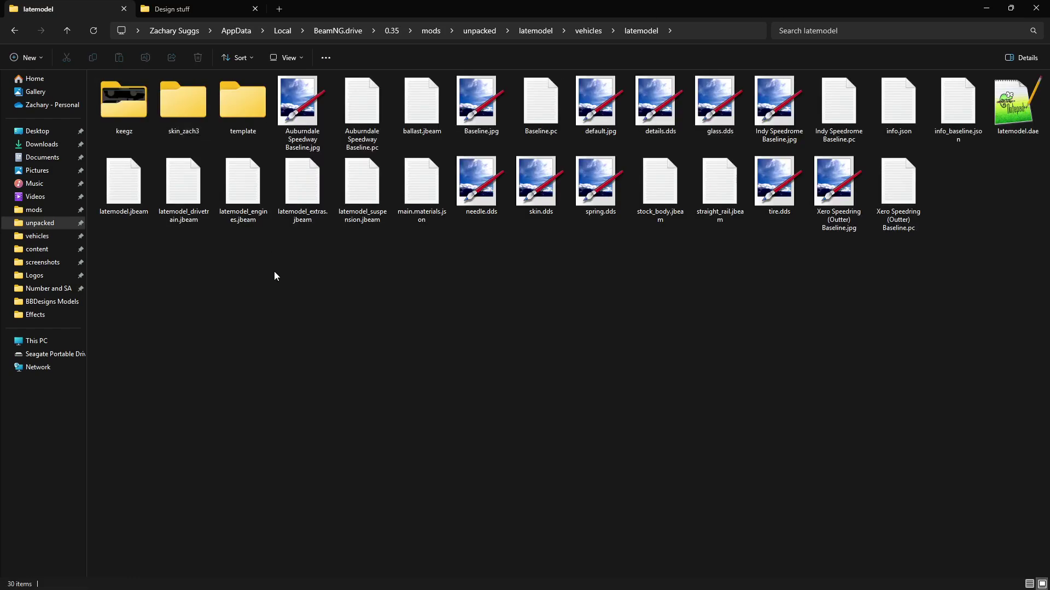
{"action": "double_click", "coordinate": [247, 109]}
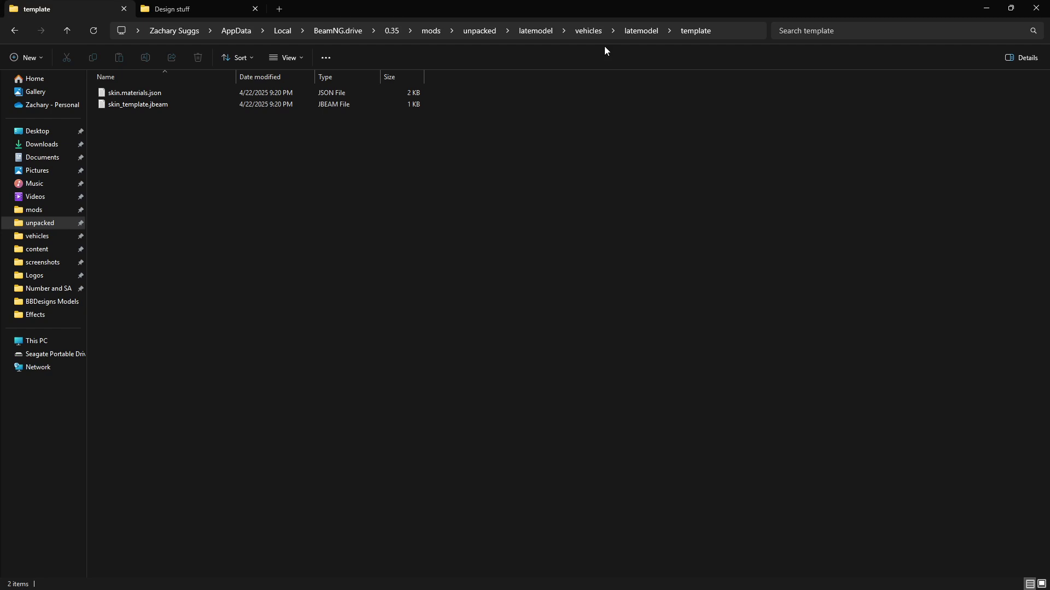
{"action": "left_click", "coordinate": [643, 30]}
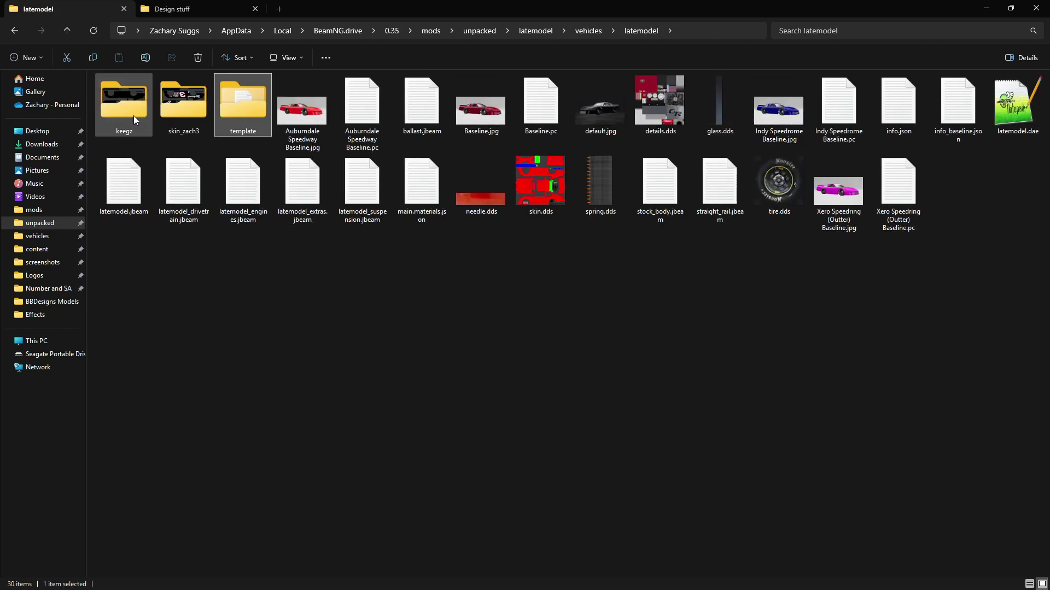
{"action": "double_click", "coordinate": [256, 89]}
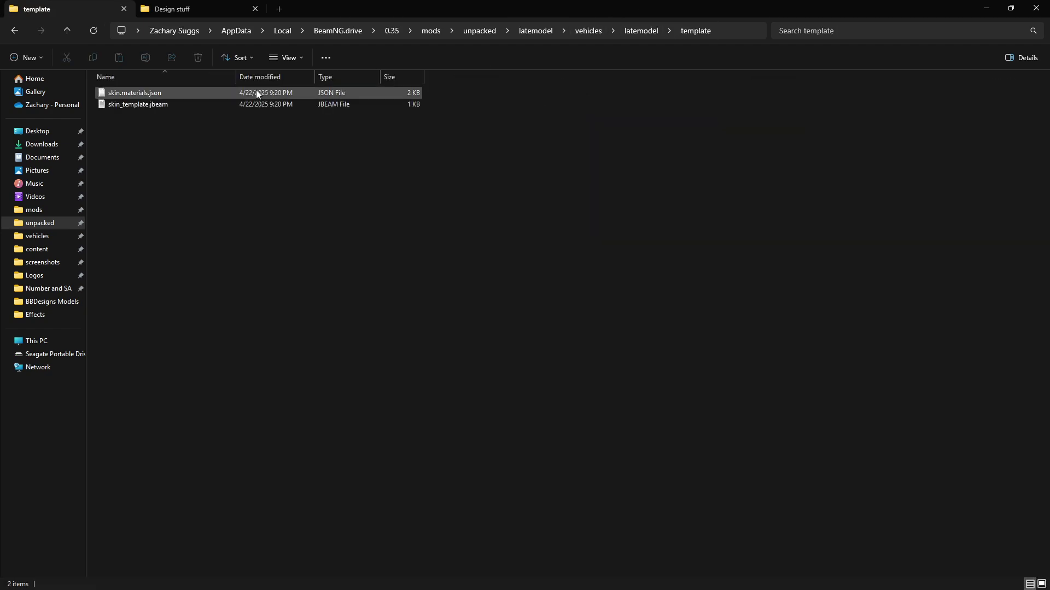
Open skin.materials.json in Notepad and start a find-and-replace for the ### placeholder.
{"action": "double_click", "coordinate": [214, 97]}
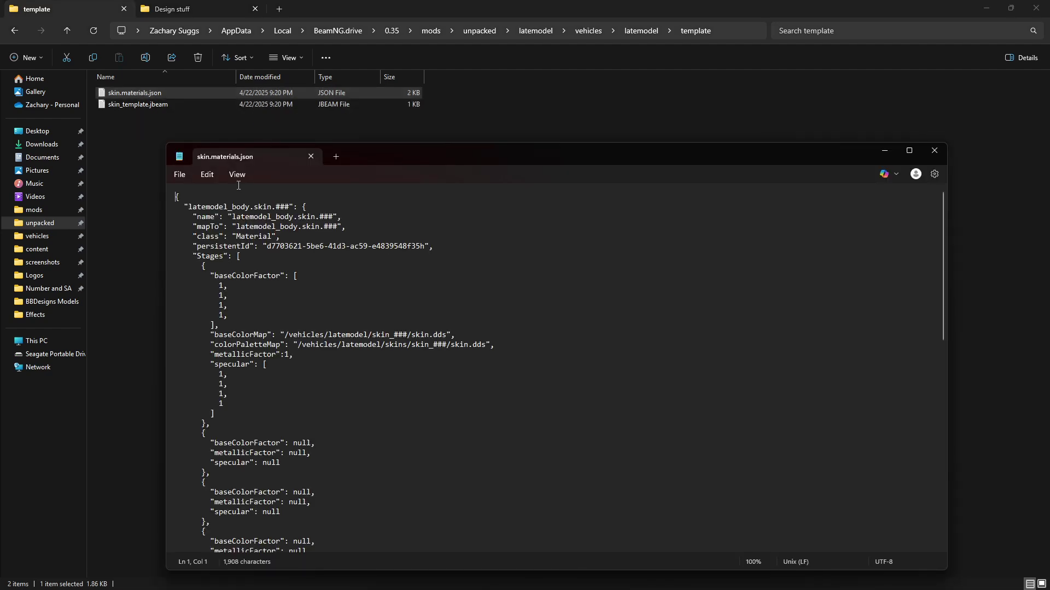
{"action": "double_click", "coordinate": [282, 207]}
{"action": "left_click", "coordinate": [278, 207]}
{"action": "left_click_drag", "start_coordinate": [276, 207], "coordinate": [290, 206]}
{"action": "left_click", "coordinate": [206, 174]}
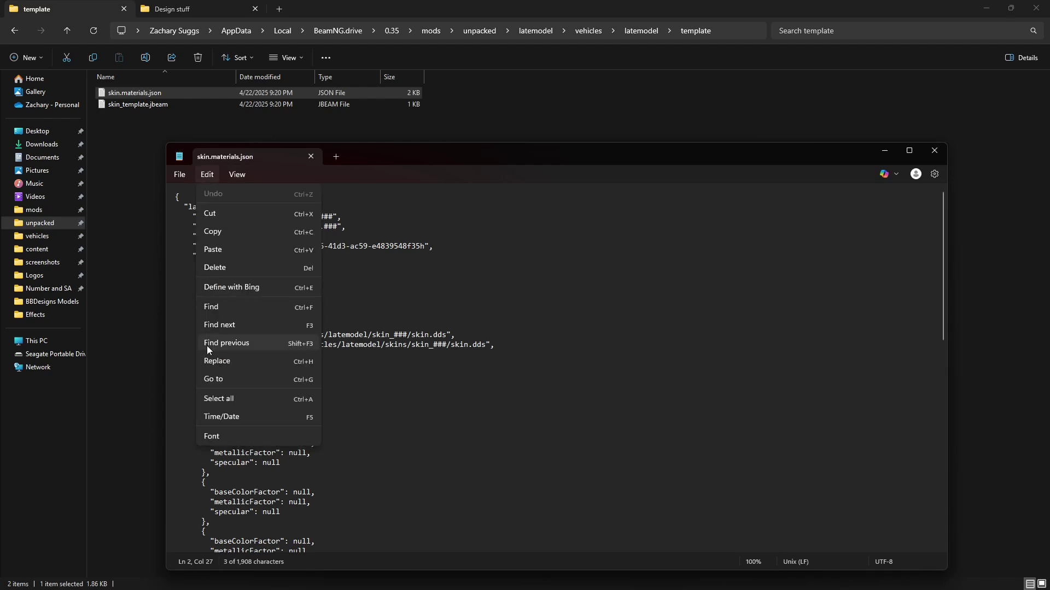
{"action": "left_click", "coordinate": [222, 359]}
{"action": "left_click", "coordinate": [382, 225]}
{"action": "type", "text": "pt_"}
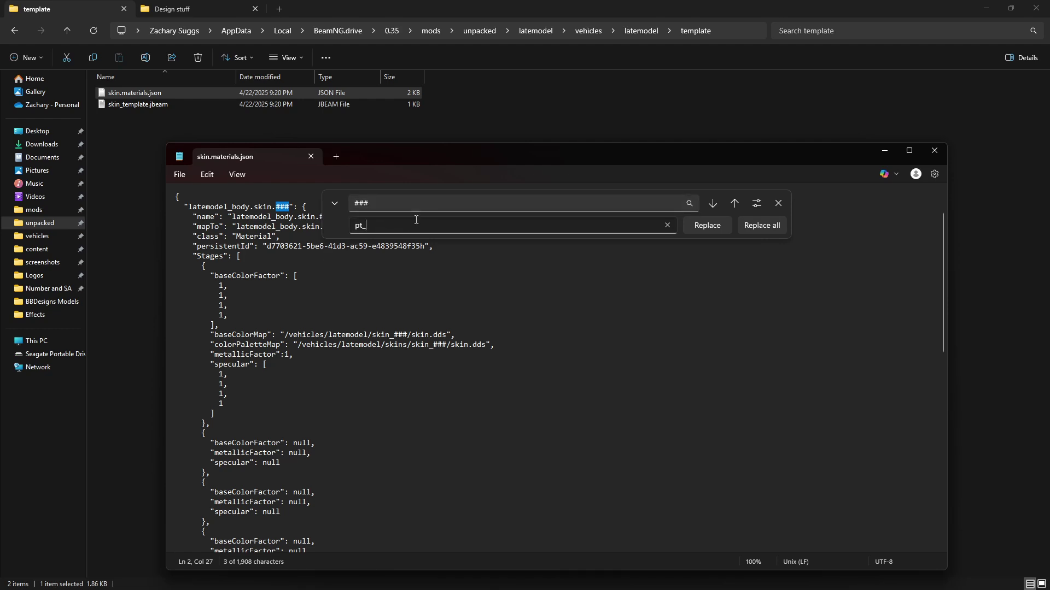
{"action": "key", "text": "BackSpace"}
{"action": "key", "text": "BackSpace"}
{"action": "key", "text": "BackSpace"}
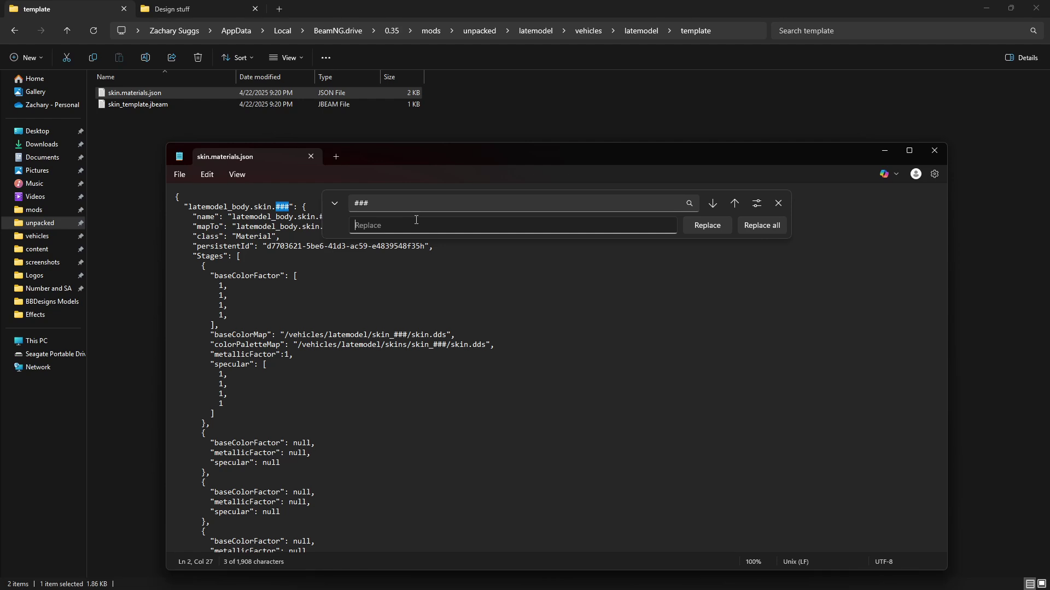
{"action": "type", "text": "your"}
{"action": "key", "text": "BackSpace"}
{"action": "key", "text": "BackSpace"}
{"action": "key", "text": "BackSpace"}
{"action": "key", "text": "BackSpace"}
{"action": "type", "text": "YOurtub"}
{"action": "key", "text": "BackSpace"}
{"action": "key", "text": "BackSpace"}
{"action": "key", "text": "BackSpace"}
{"action": "key", "text": "BackSpace"}
{"action": "key", "text": "BackSpace"}
{"action": "key", "text": "BackSpace"}
{"action": "key", "text": "BackSpace"}
Replace every ### in skin.materials.json with 87_name and save the file.
{"action": "type", "text": "87"}
{"action": "key", "text": "BackSpace"}
{"action": "type", "text": "_"}
{"action": "key", "text": "BackSpace"}
{"action": "type", "text": "_name"}
{"action": "left_click", "coordinate": [762, 225]}
{"action": "left_click", "coordinate": [778, 202]}
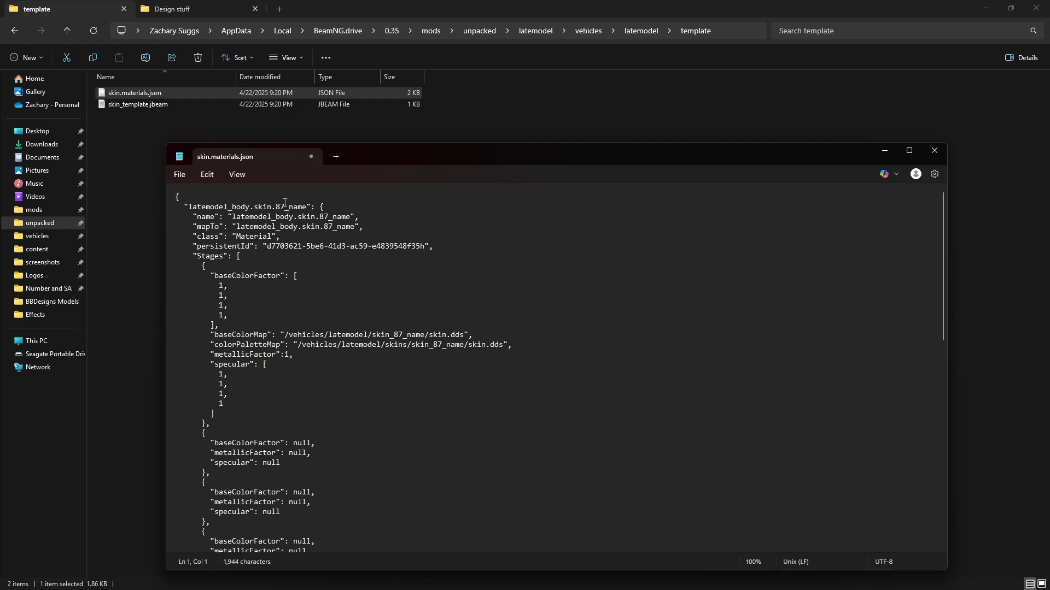
{"action": "left_click", "coordinate": [178, 175]}
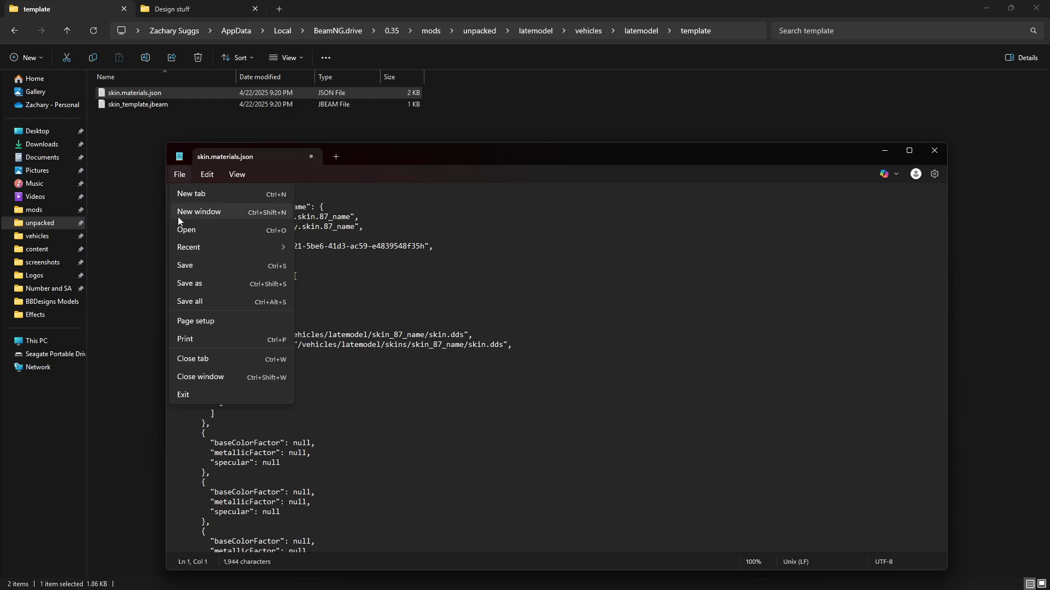
{"action": "left_click", "coordinate": [191, 270]}
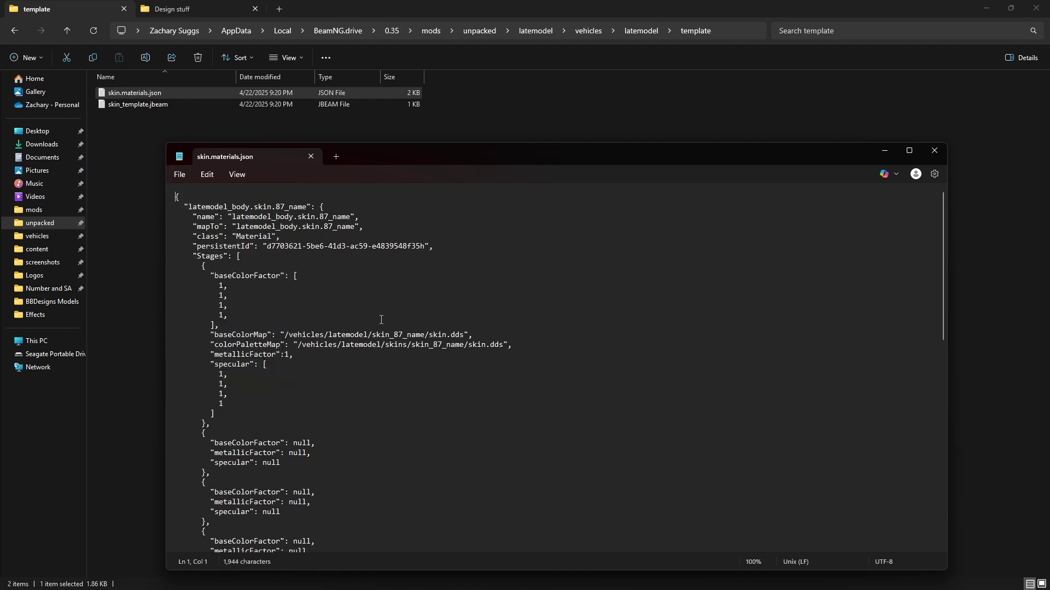
Delete the colorPaletteMap line from skin.materials.json, then save and close the file.
{"action": "left_click_drag", "start_coordinate": [519, 343], "coordinate": [183, 344]}
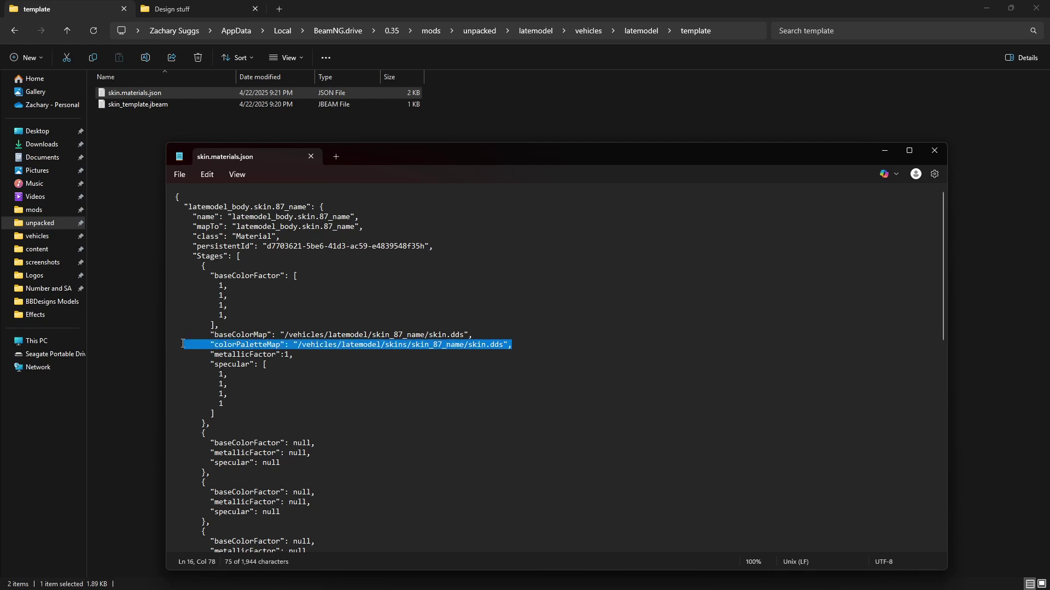
{"action": "key", "text": "BackSpace"}
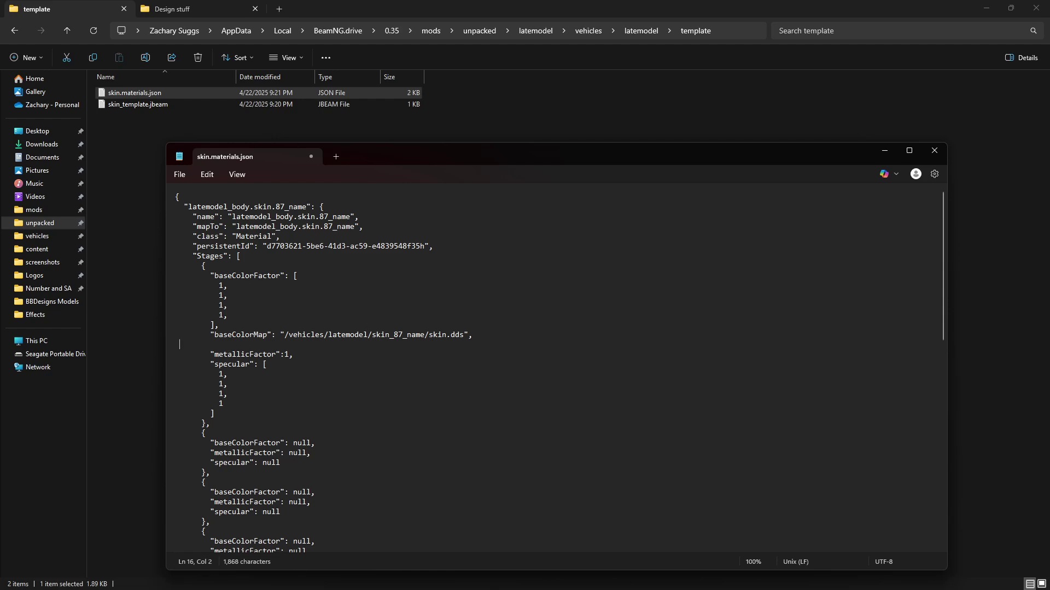
{"action": "key", "text": "BackSpace"}
{"action": "key", "text": "BackSpace"}
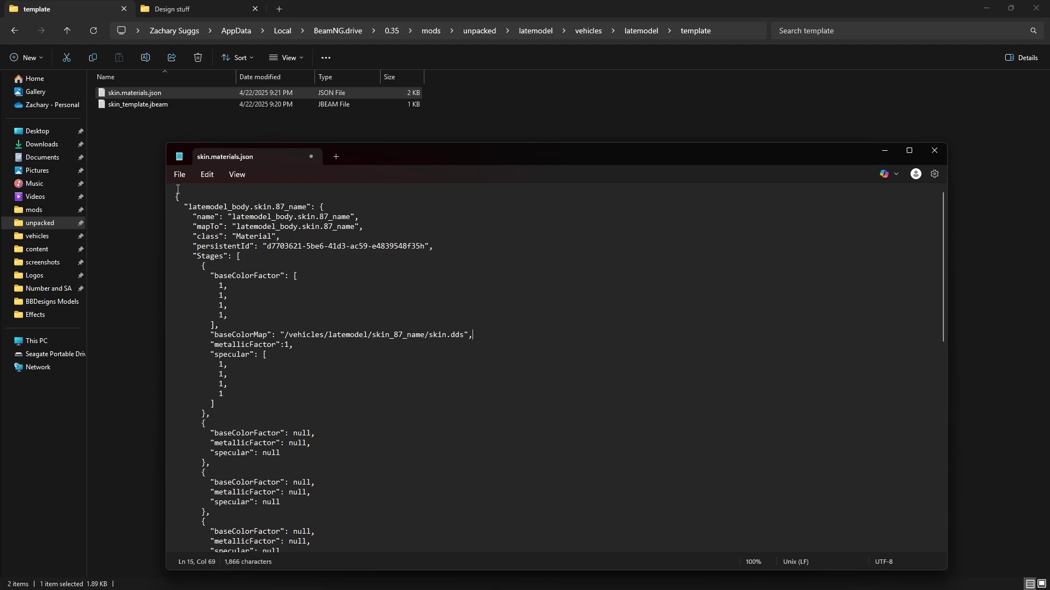
{"action": "left_click", "coordinate": [180, 183]}
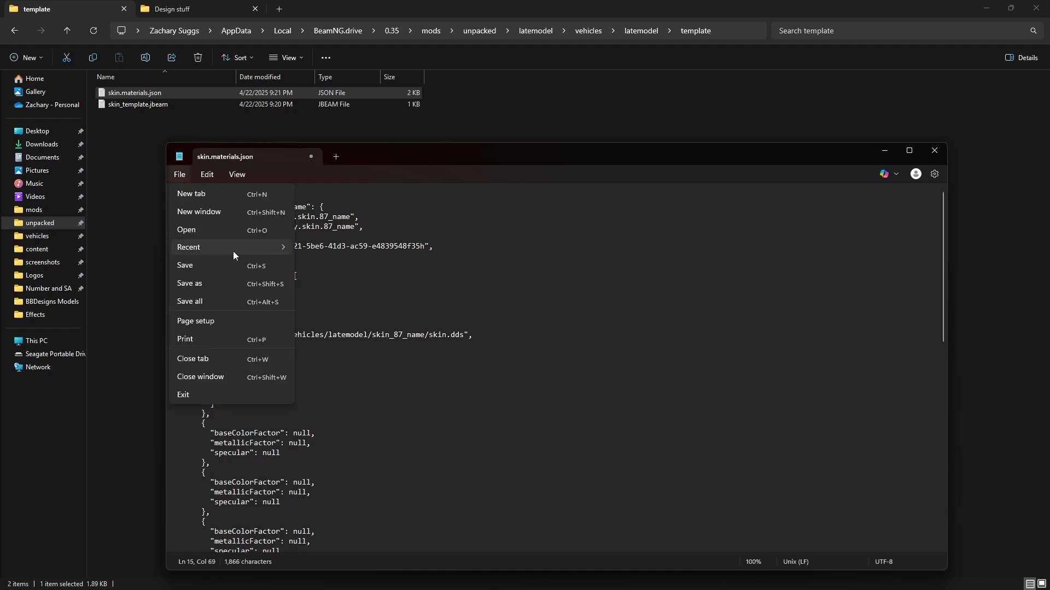
{"action": "left_click", "coordinate": [232, 268]}
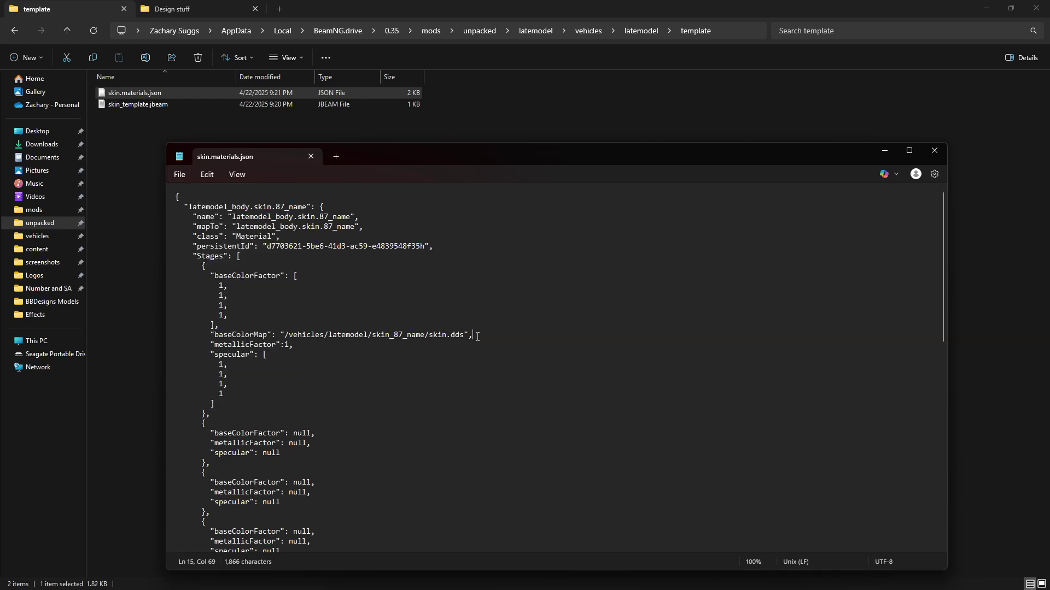
{"action": "left_click", "coordinate": [180, 175]}
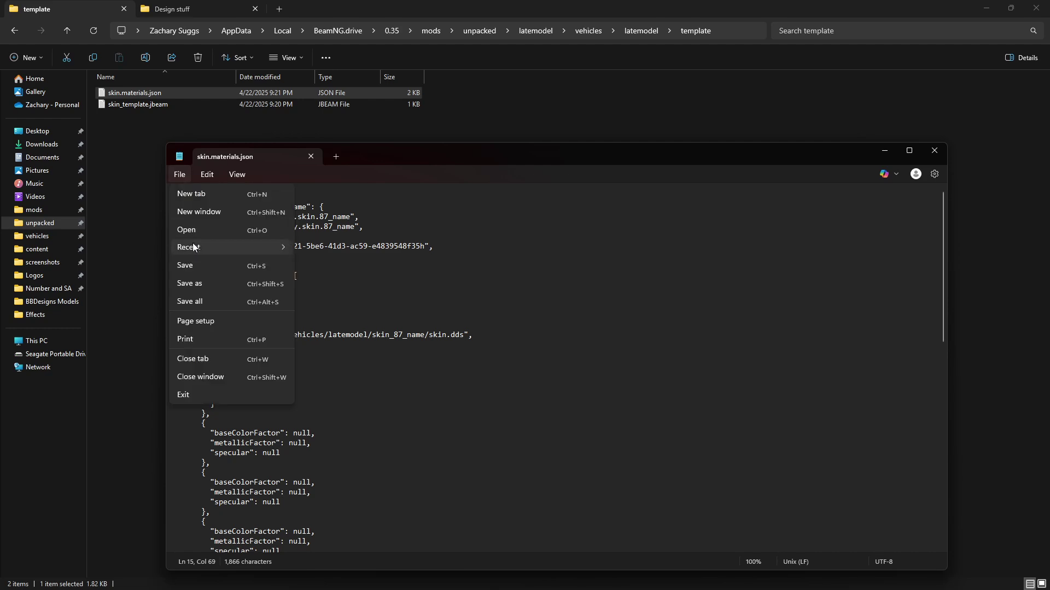
{"action": "key", "text": "Escape"}
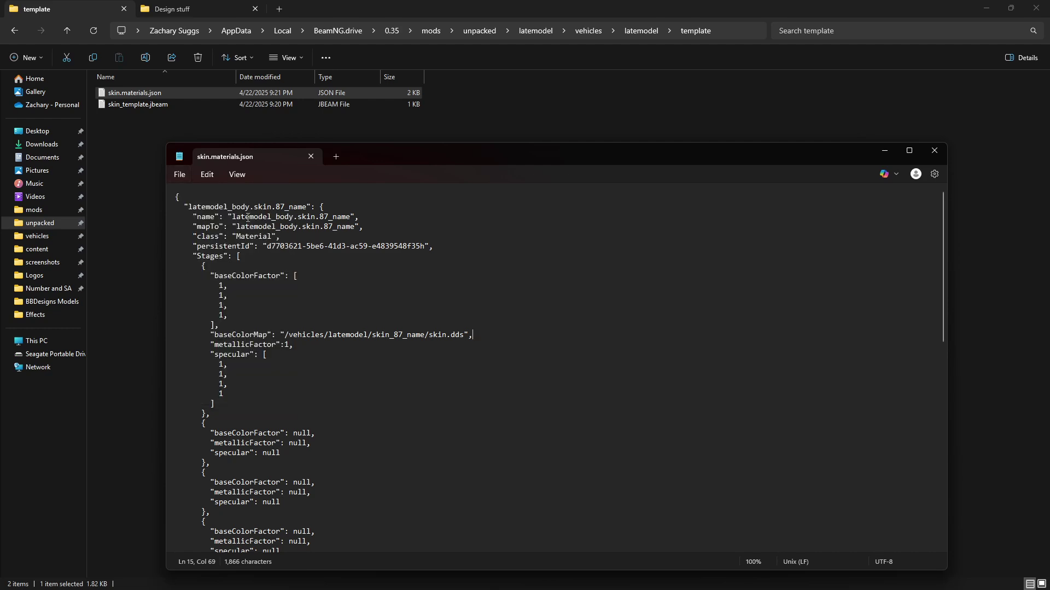
{"action": "left_click", "coordinate": [310, 157]}
Rename skin_template.jbeam as skin_name.jbeam.
{"action": "double_click", "coordinate": [352, 105]}
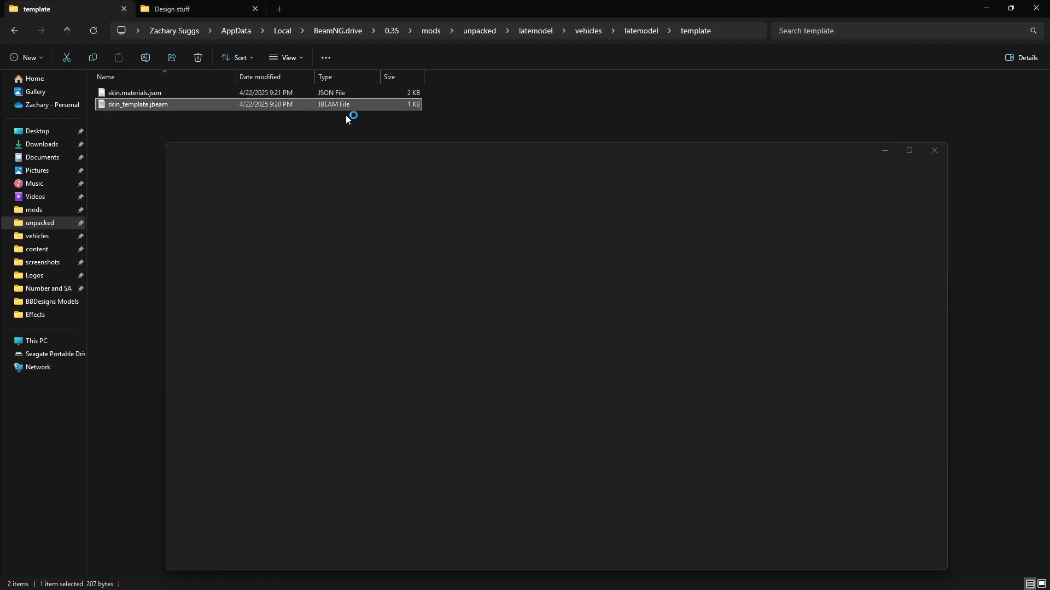
{"action": "left_click", "coordinate": [312, 158]}
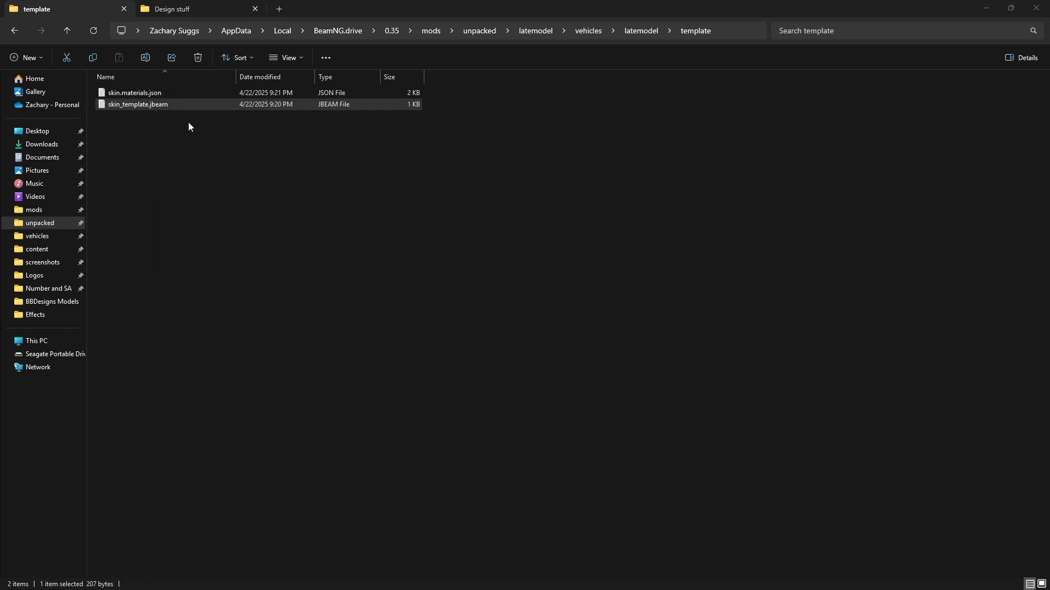
{"action": "right_click", "coordinate": [174, 103]}
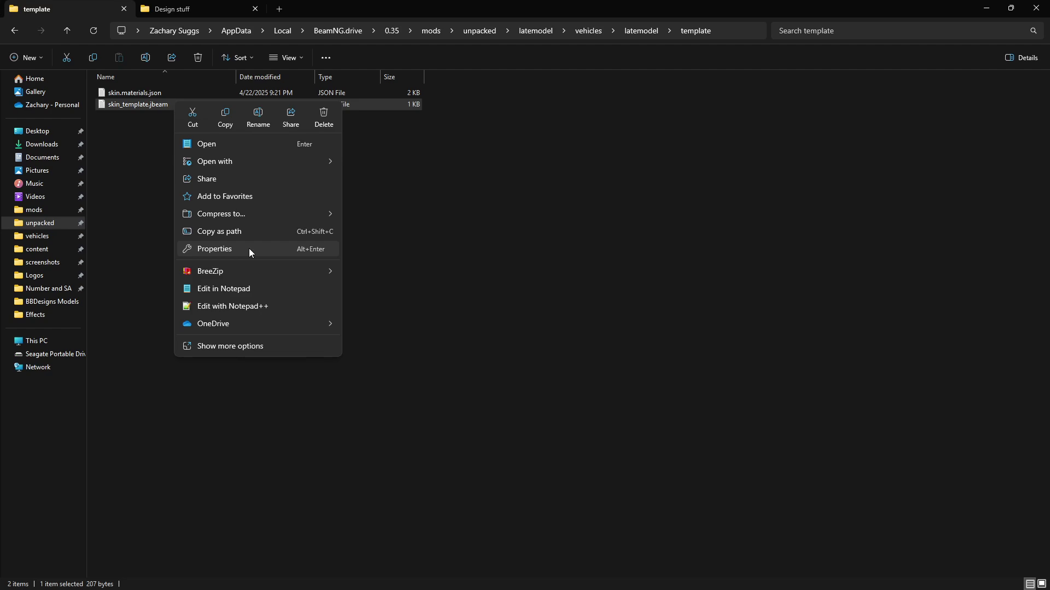
{"action": "left_click", "coordinate": [248, 249]}
{"action": "left_click", "coordinate": [263, 148]}
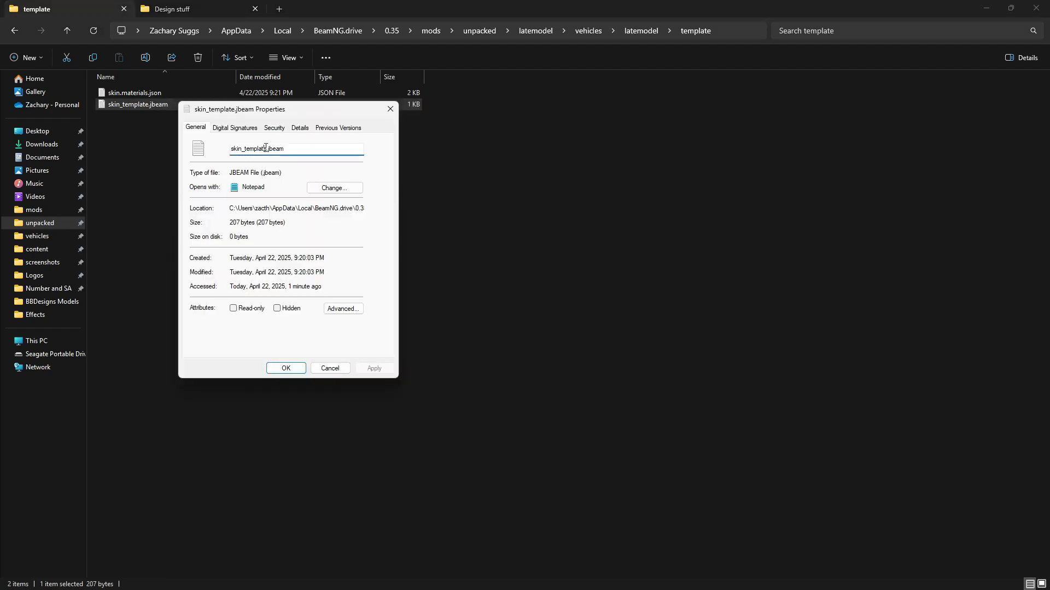
{"action": "key", "text": "BackSpace"}
{"action": "key", "text": "BackSpace"}
{"action": "key", "text": "BackSpace"}
{"action": "key", "text": "BackSpace"}
{"action": "key", "text": "BackSpace"}
{"action": "key", "text": "BackSpace"}
{"action": "key", "text": "BackSpace"}
{"action": "key", "text": "BackSpace"}
{"action": "type", "text": "compl"}
{"action": "key", "text": "Escape"}
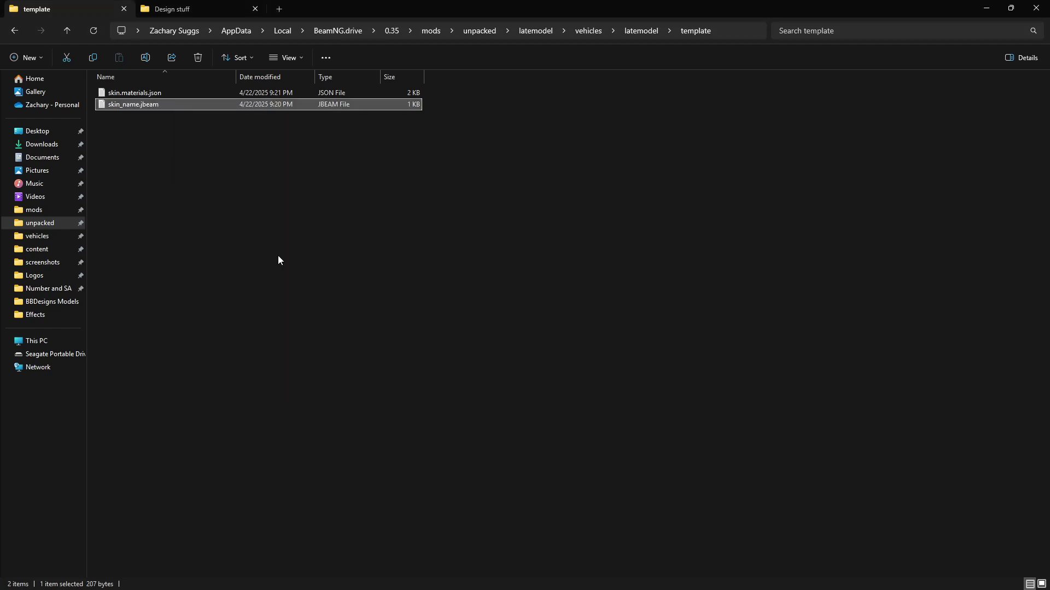
Open skin_name.jbeam in Notepad and replace every ### with 87_name.
{"action": "double_click", "coordinate": [141, 107]}
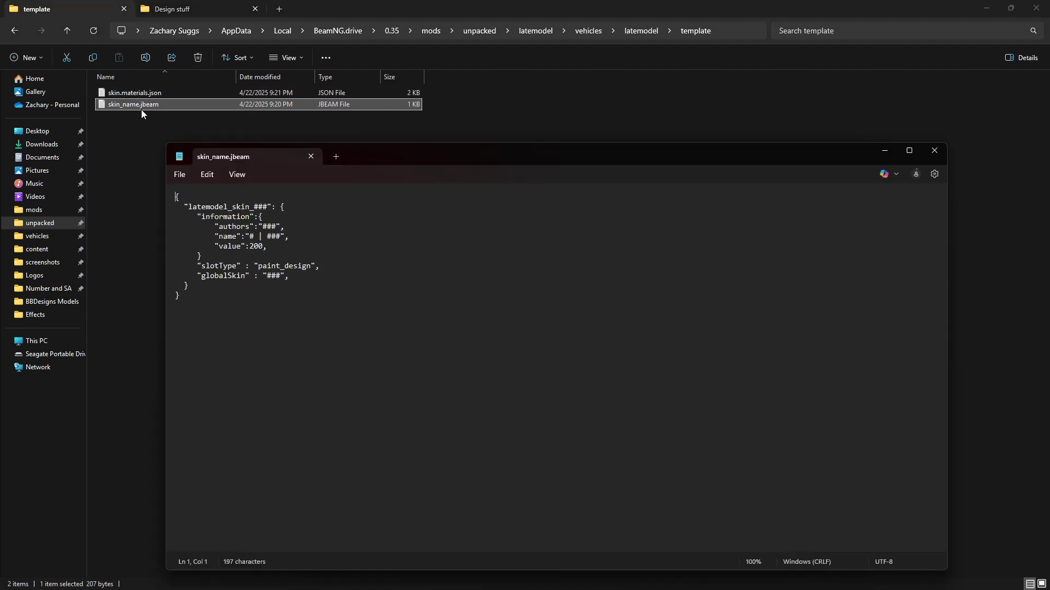
{"action": "left_click", "coordinate": [206, 176]}
{"action": "left_click", "coordinate": [246, 361]}
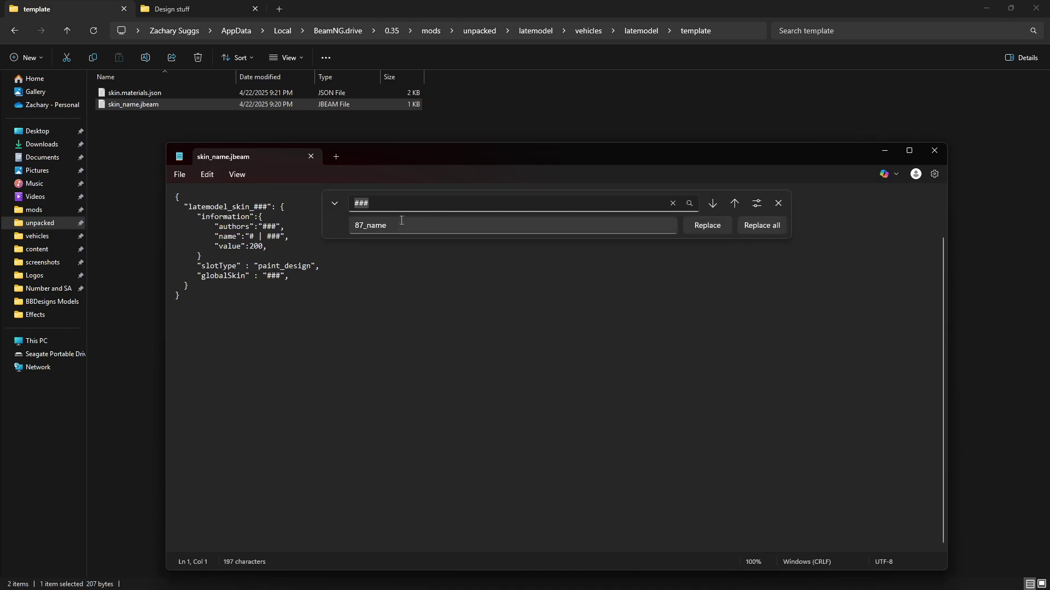
{"action": "left_click", "coordinate": [773, 229]}
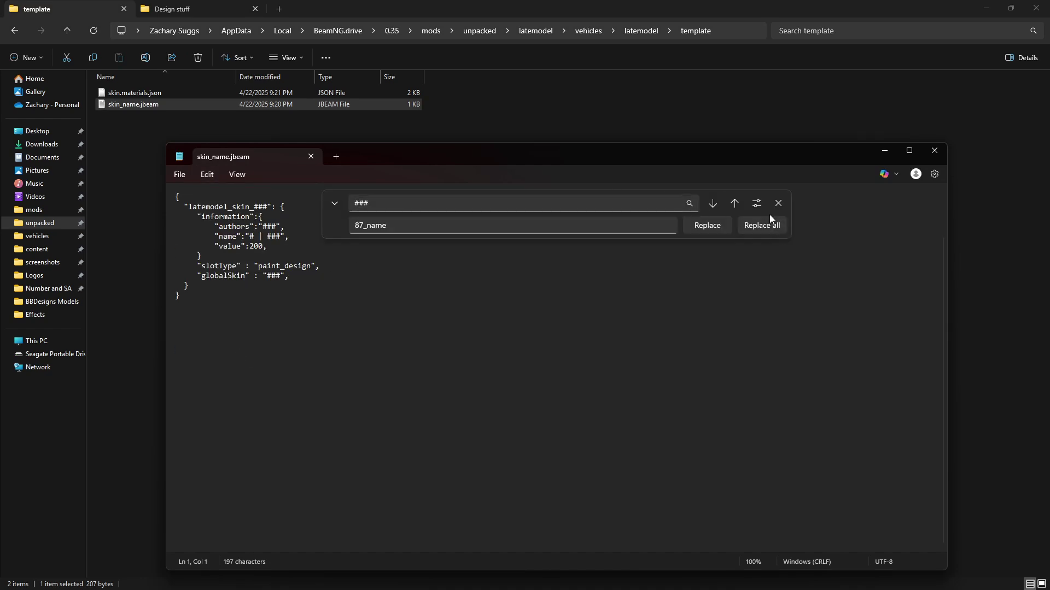
{"action": "left_click", "coordinate": [778, 203]}
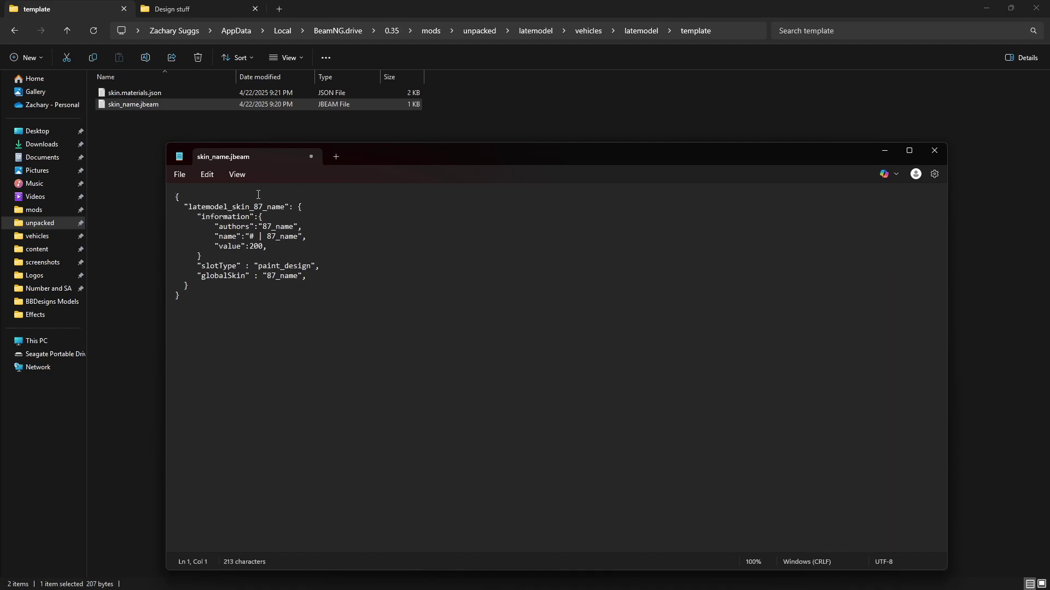
Set the skin's "name" value in the information block to "87 | name".
{"action": "left_click", "coordinate": [281, 237]}
{"action": "key", "text": "BackSpace"}
{"action": "key", "text": "BackSpace"}
{"action": "key", "text": "BackSpace"}
{"action": "left_click", "coordinate": [254, 236]}
{"action": "key", "text": "BackSpace"}
{"action": "type", "text": "87"}
Set the "authors" value to "Your Name", then save and close skin_name.jbeam.
{"action": "left_click", "coordinate": [293, 226]}
{"action": "key", "text": "BackSpace"}
{"action": "key", "text": "BackSpace"}
{"action": "key", "text": "BackSpace"}
{"action": "key", "text": "BackSpace"}
{"action": "key", "text": "BackSpace"}
{"action": "key", "text": "BackSpace"}
{"action": "key", "text": "BackSpace"}
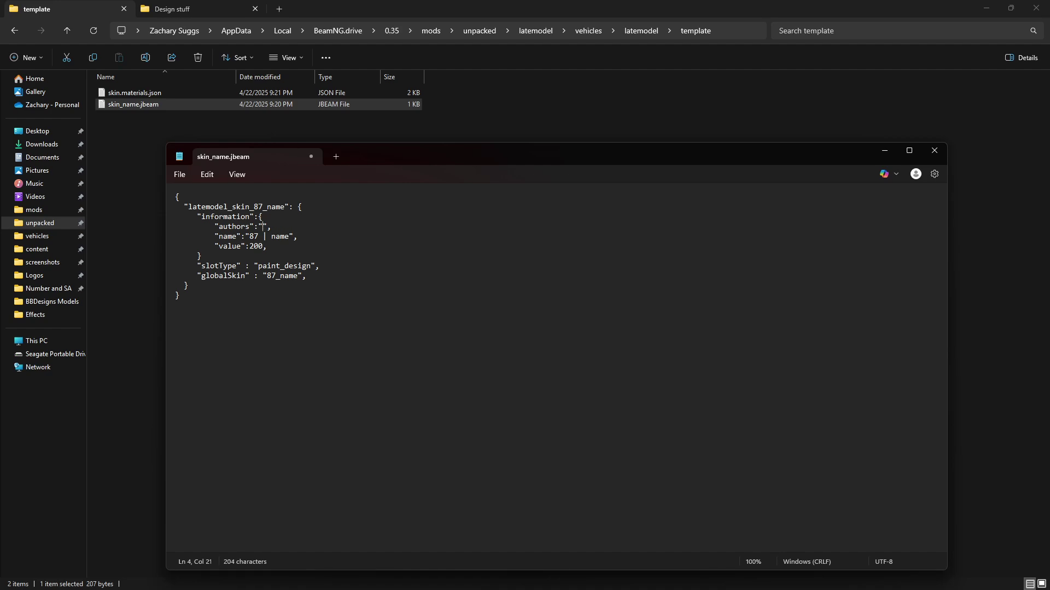
{"action": "type", "text": "Your Name"}
{"action": "left_click", "coordinate": [179, 174]}
{"action": "left_click", "coordinate": [206, 268]}
{"action": "left_click", "coordinate": [306, 156]}
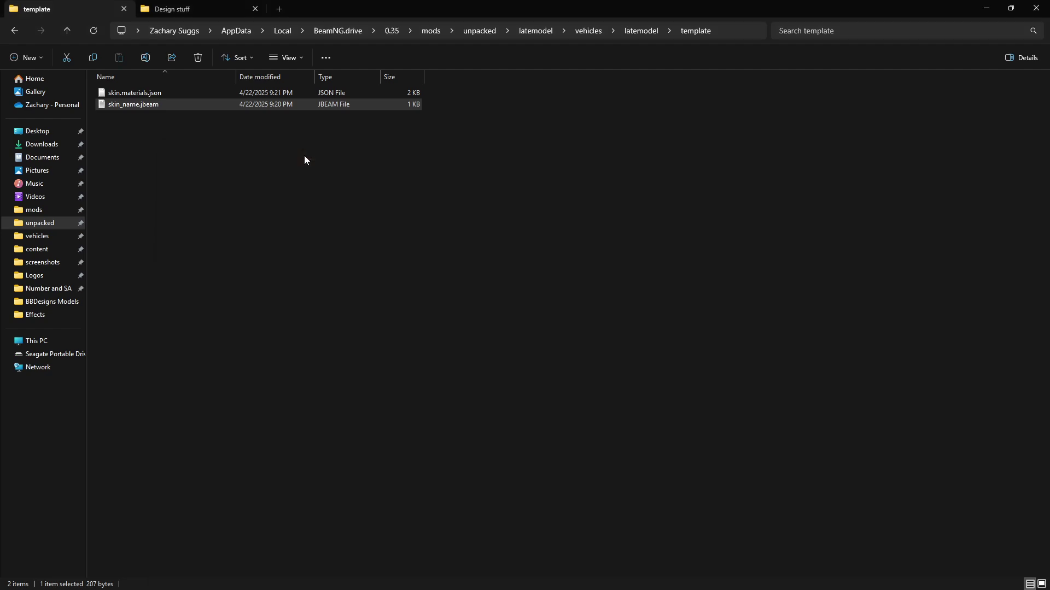
{"action": "left_click", "coordinate": [588, 581]}
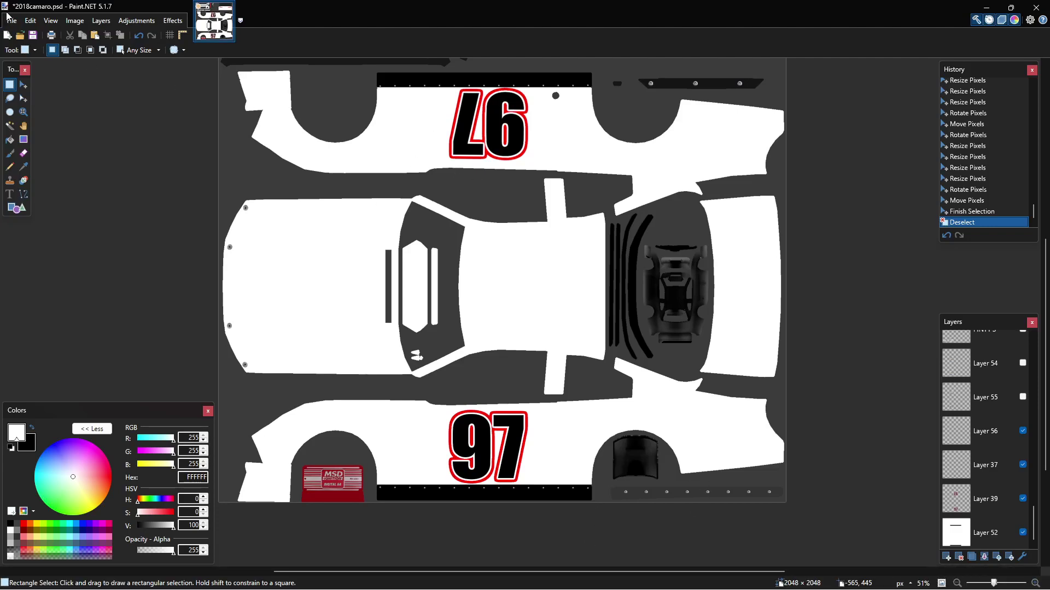
{"action": "left_click", "coordinate": [11, 20]}
{"action": "left_click", "coordinate": [32, 104]}
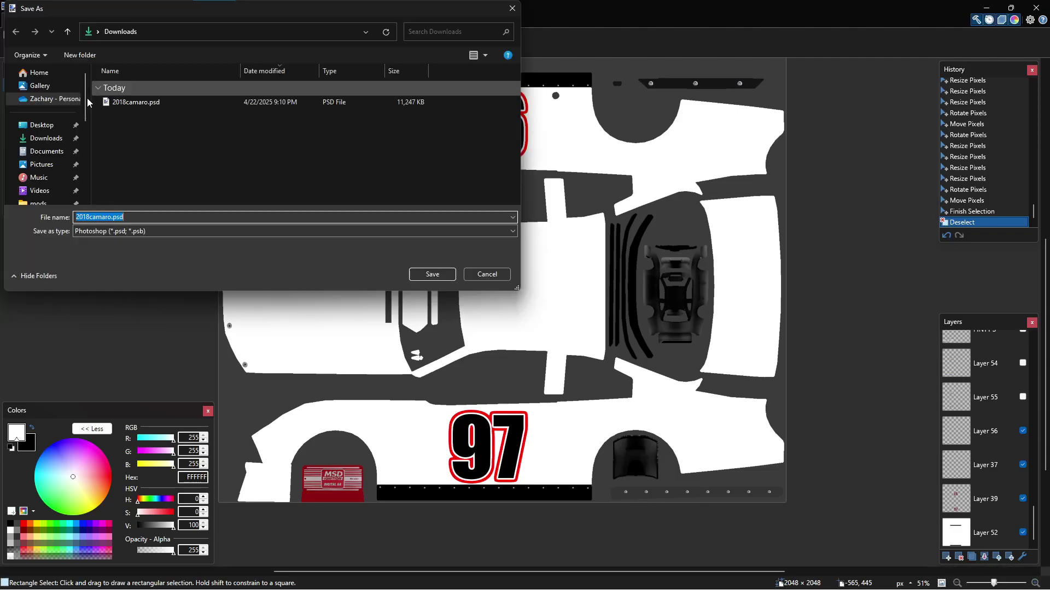
{"action": "scroll", "coordinate": [36, 139], "scroll_direction": "down", "scroll_amount": 3}
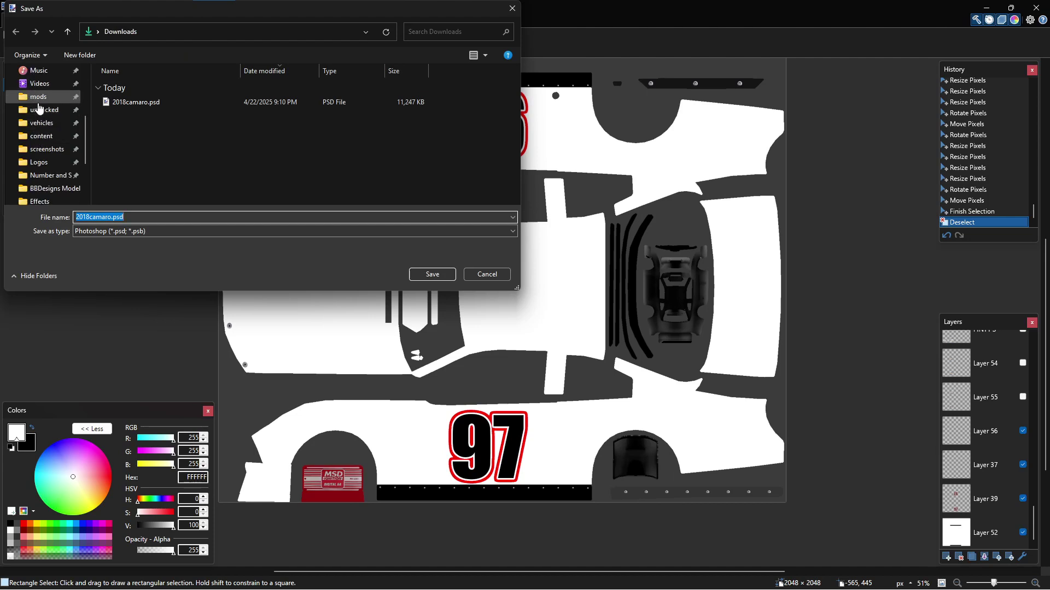
{"action": "scroll", "coordinate": [36, 119], "scroll_direction": "down", "scroll_amount": 3}
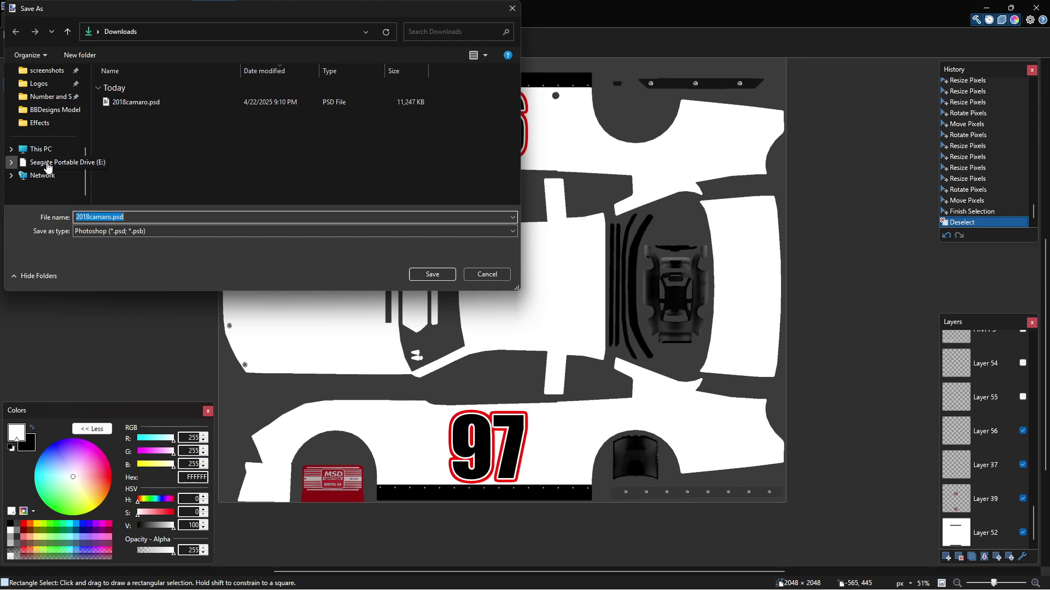
{"action": "left_click", "coordinate": [48, 164]}
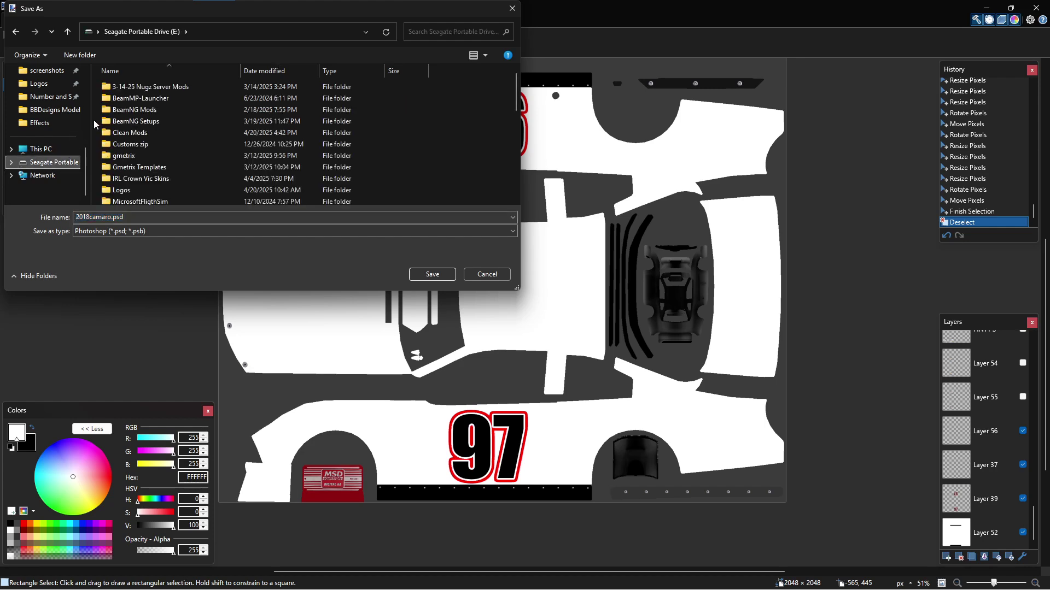
{"action": "left_click", "coordinate": [38, 149]}
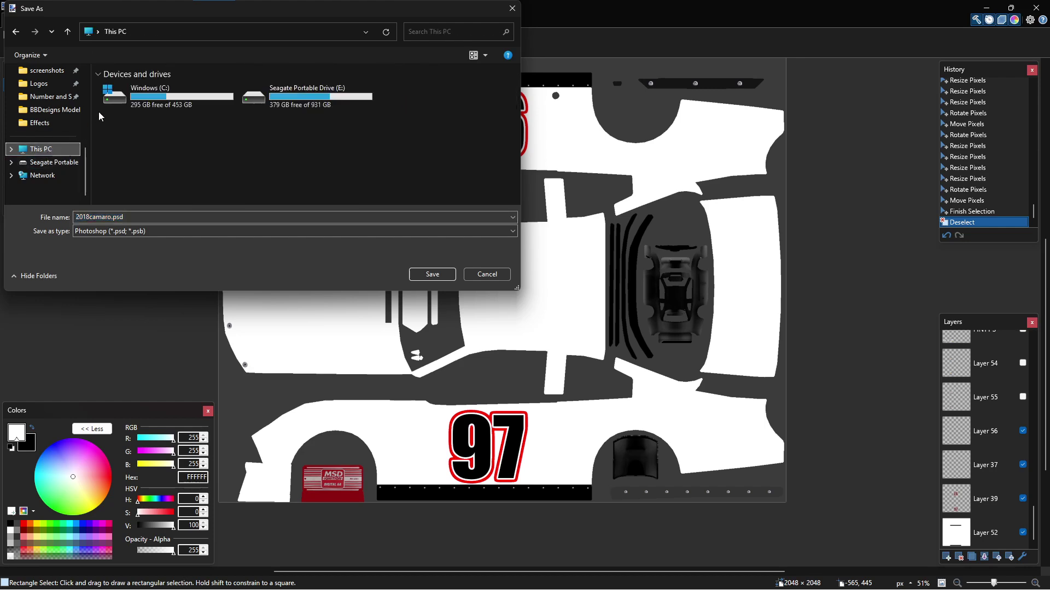
{"action": "double_click", "coordinate": [161, 94]}
{"action": "scroll", "coordinate": [148, 156], "scroll_direction": "down", "scroll_amount": 2}
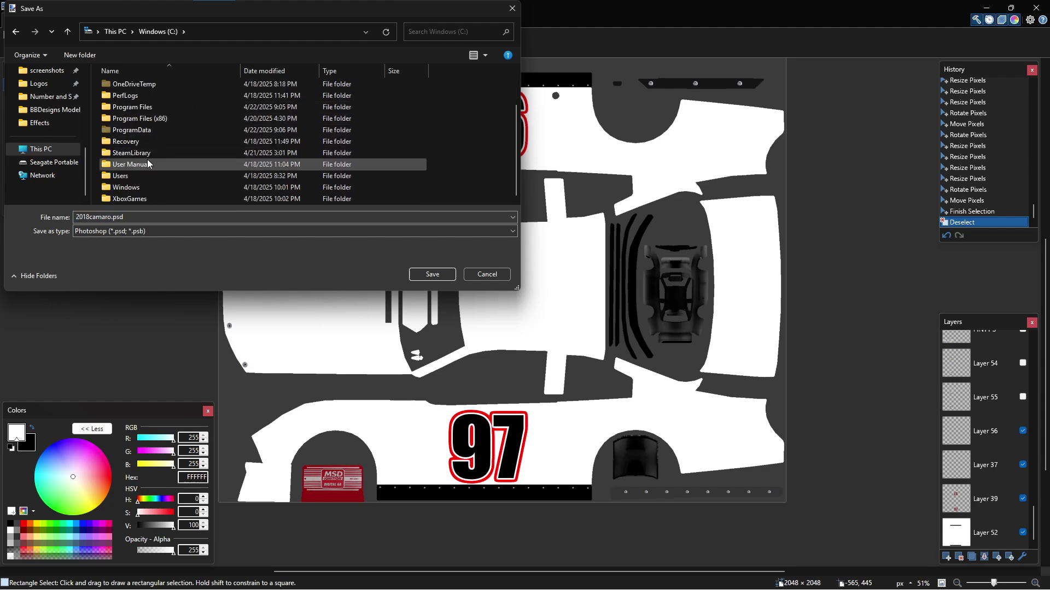
{"action": "double_click", "coordinate": [154, 153]}
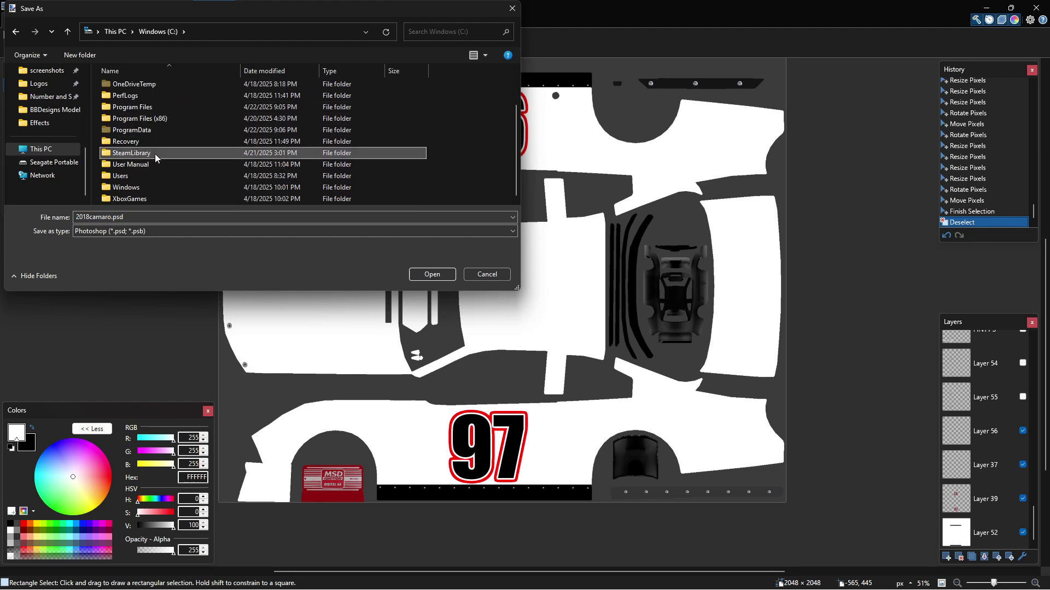
{"action": "left_click", "coordinate": [142, 32]}
{"action": "scroll", "coordinate": [73, 135], "scroll_direction": "up", "scroll_amount": 3}
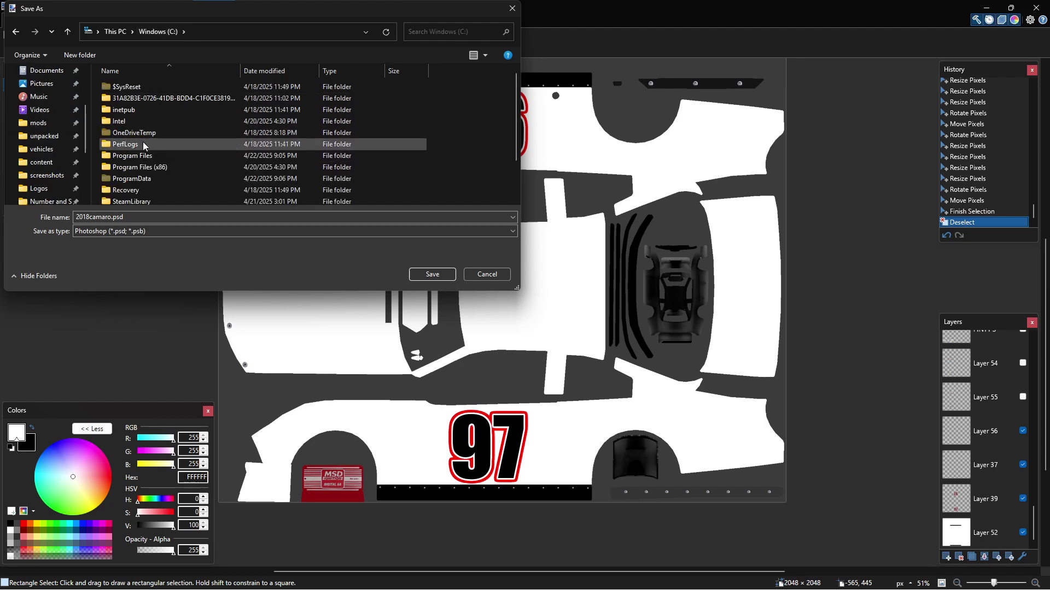
{"action": "left_click", "coordinate": [136, 157]}
{"action": "double_click", "coordinate": [136, 156]}
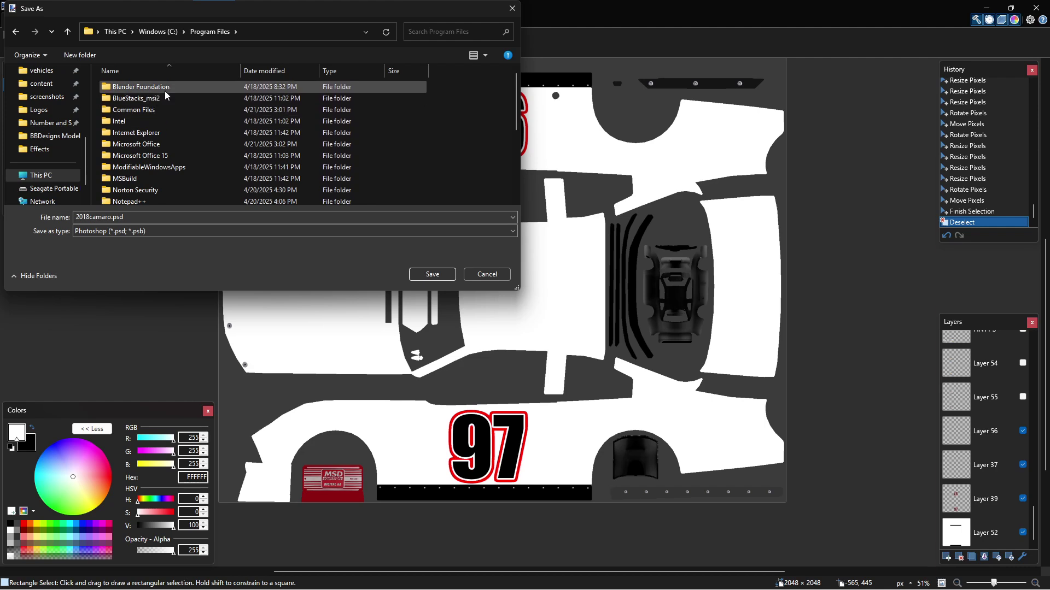
{"action": "scroll", "coordinate": [152, 120], "scroll_direction": "down", "scroll_amount": 5}
{"action": "scroll", "coordinate": [43, 142], "scroll_direction": "up", "scroll_amount": 2}
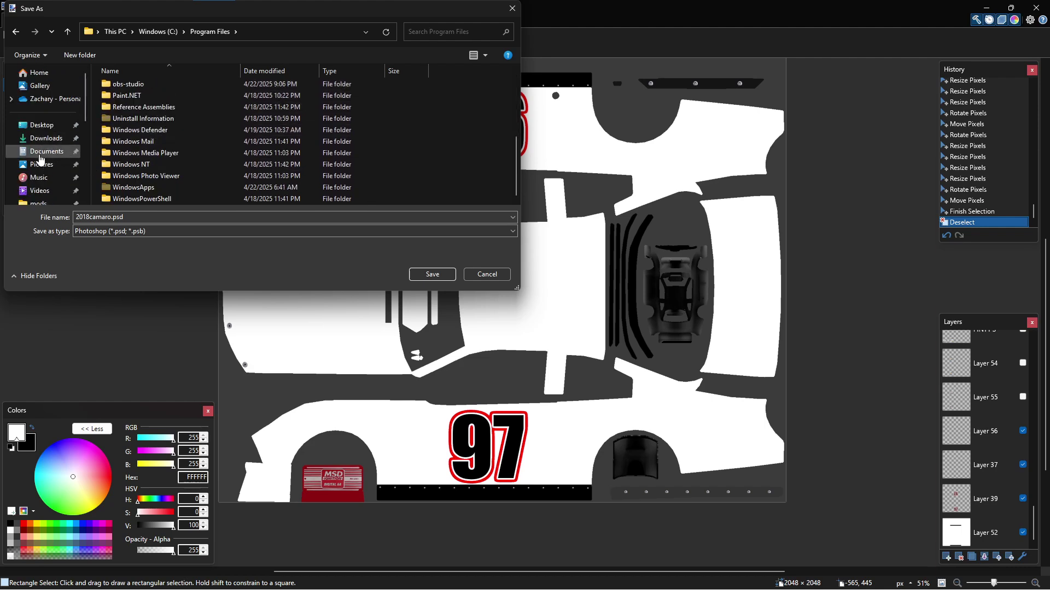
{"action": "left_click", "coordinate": [475, 277]}
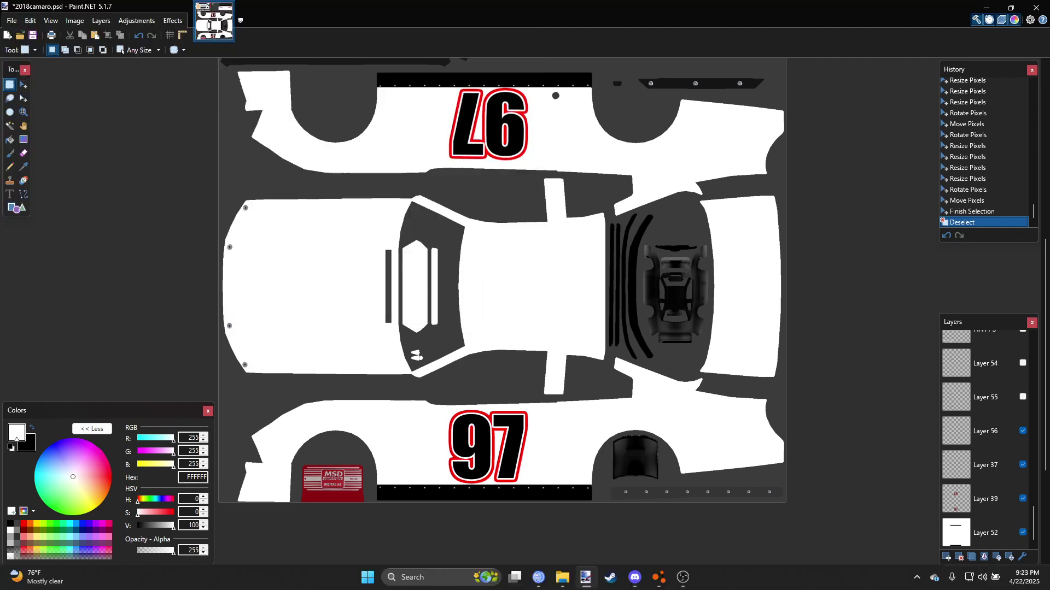
Switch to BeamNG.drive, return to the installed mods list and open the mod folder in File Explorer.
{"action": "left_click", "coordinate": [656, 579]}
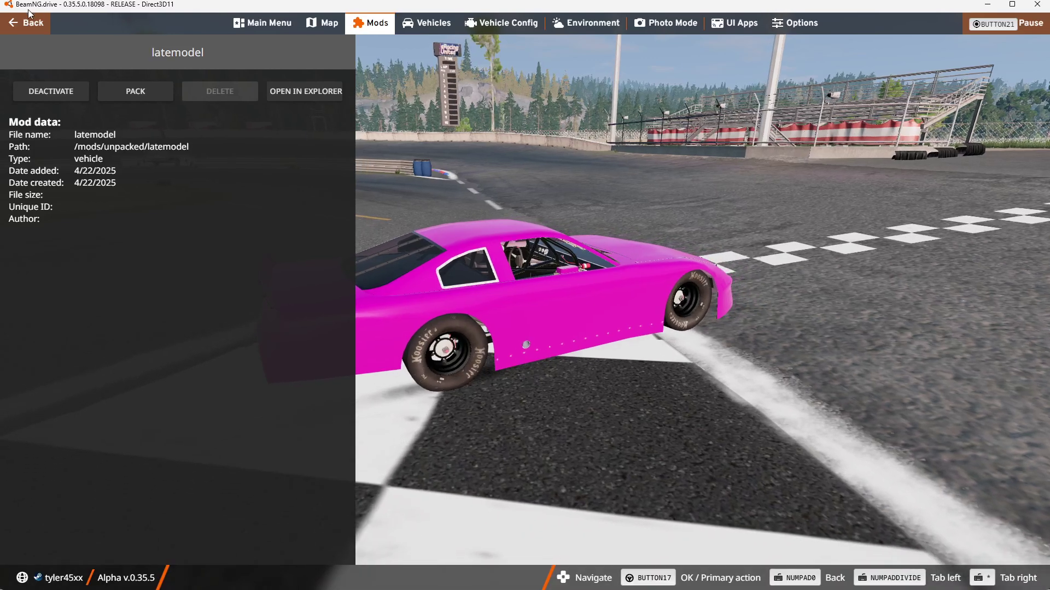
{"action": "left_click", "coordinate": [32, 23]}
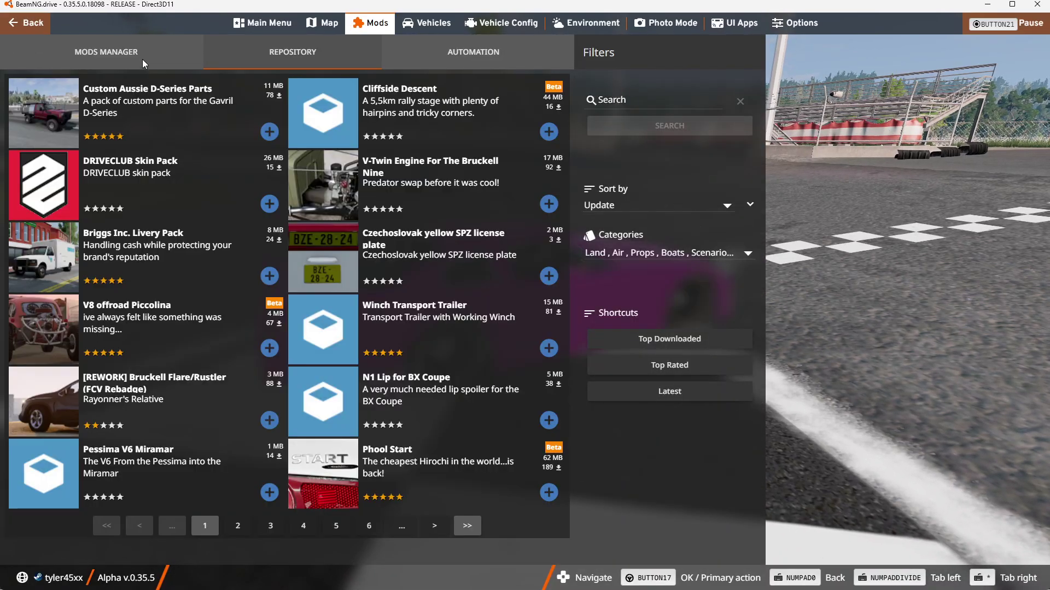
{"action": "left_click", "coordinate": [144, 58]}
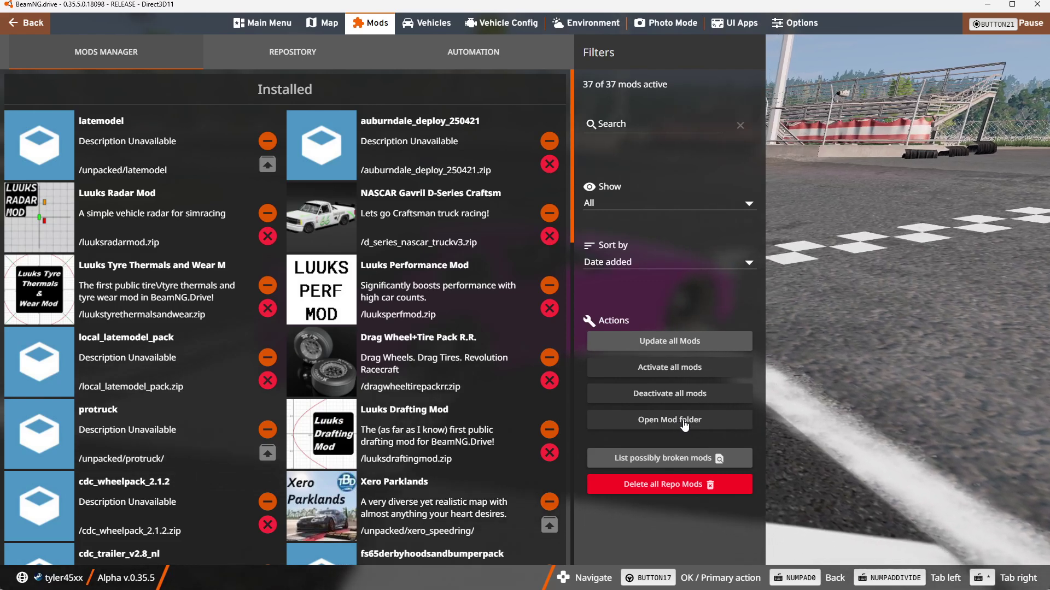
{"action": "left_click", "coordinate": [692, 429]}
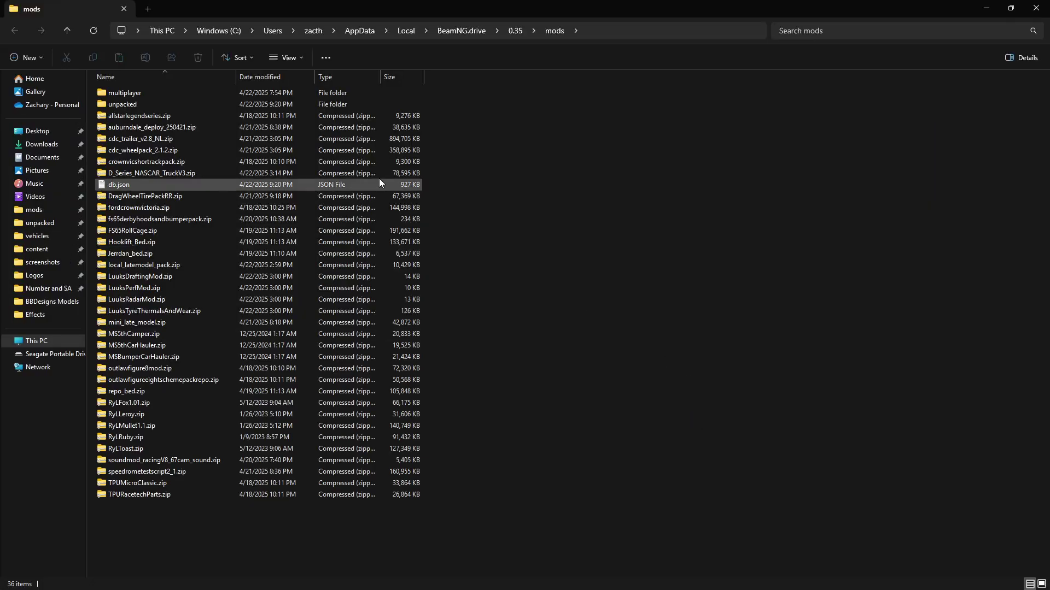
Go up to the 0.35 folder, pin its mods folder to Quick access and open it from there.
{"action": "left_click", "coordinate": [515, 30]}
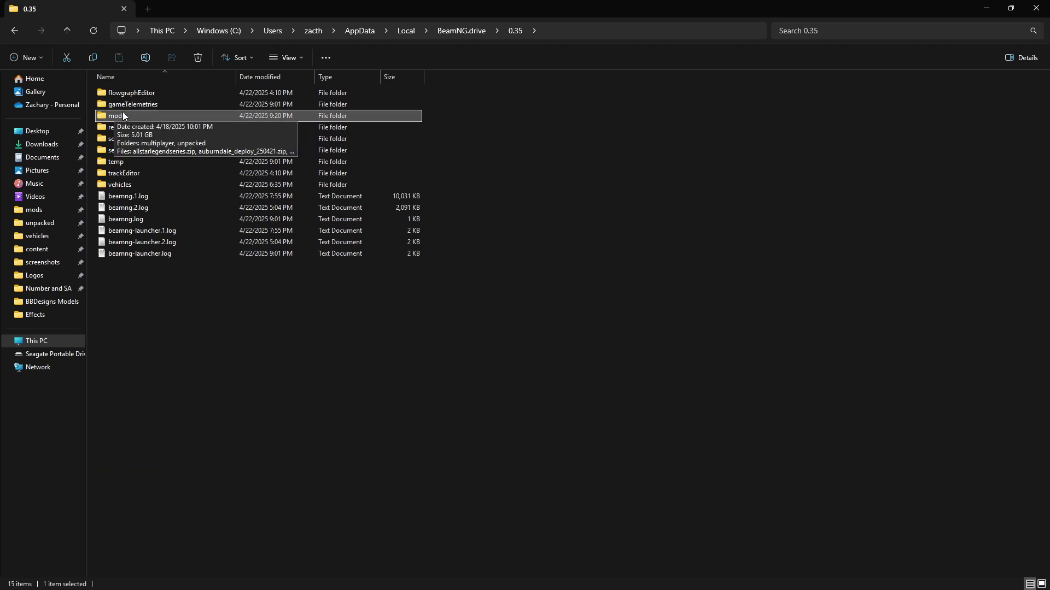
{"action": "left_click_drag", "start_coordinate": [122, 116], "coordinate": [49, 210]}
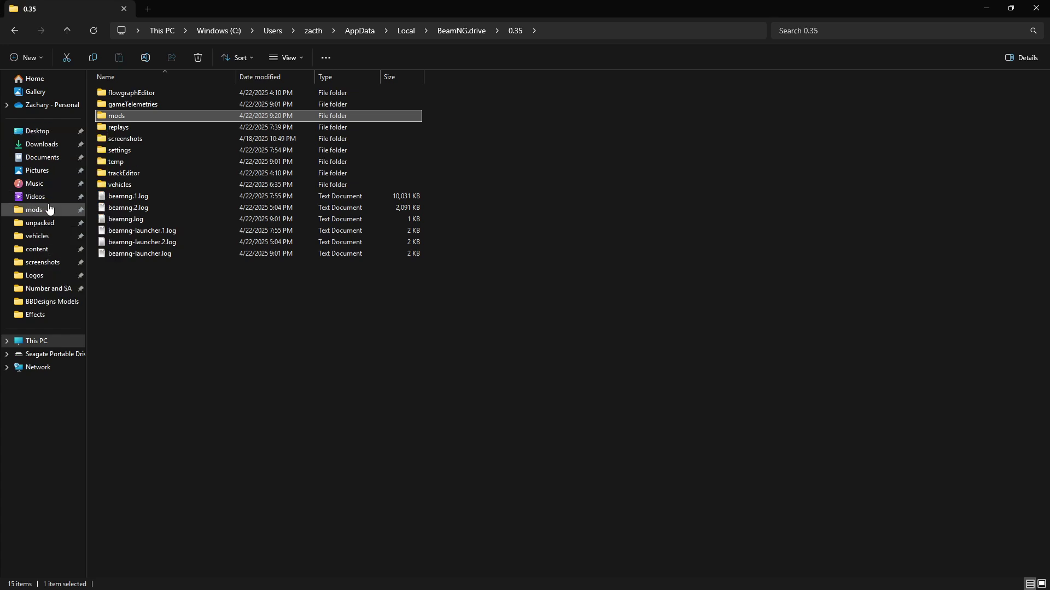
{"action": "left_click", "coordinate": [42, 214]}
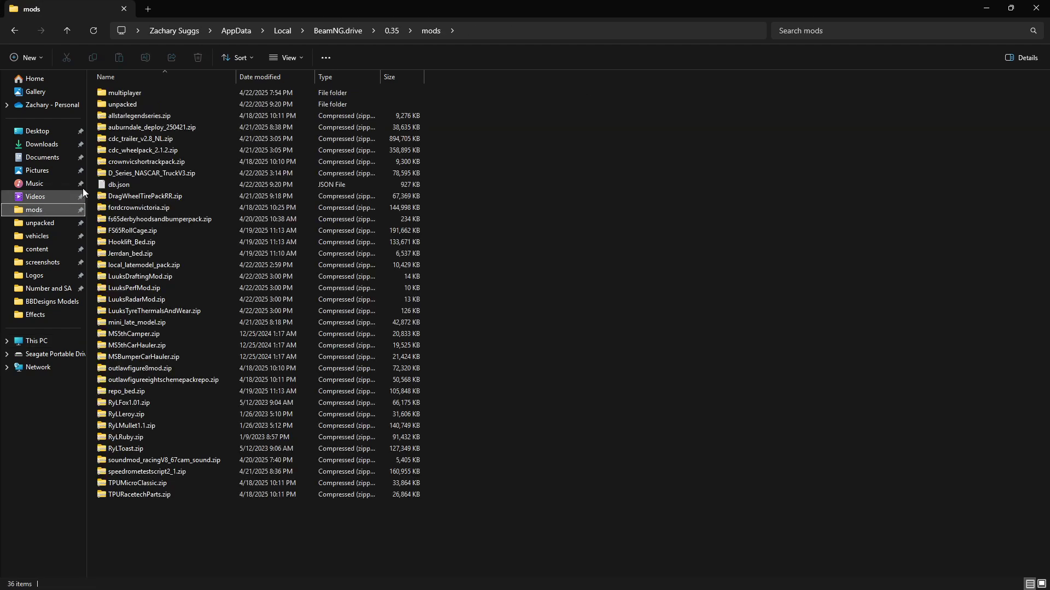
Pin the unpacked folder to Quick access and open it from there.
{"action": "left_click", "coordinate": [129, 103]}
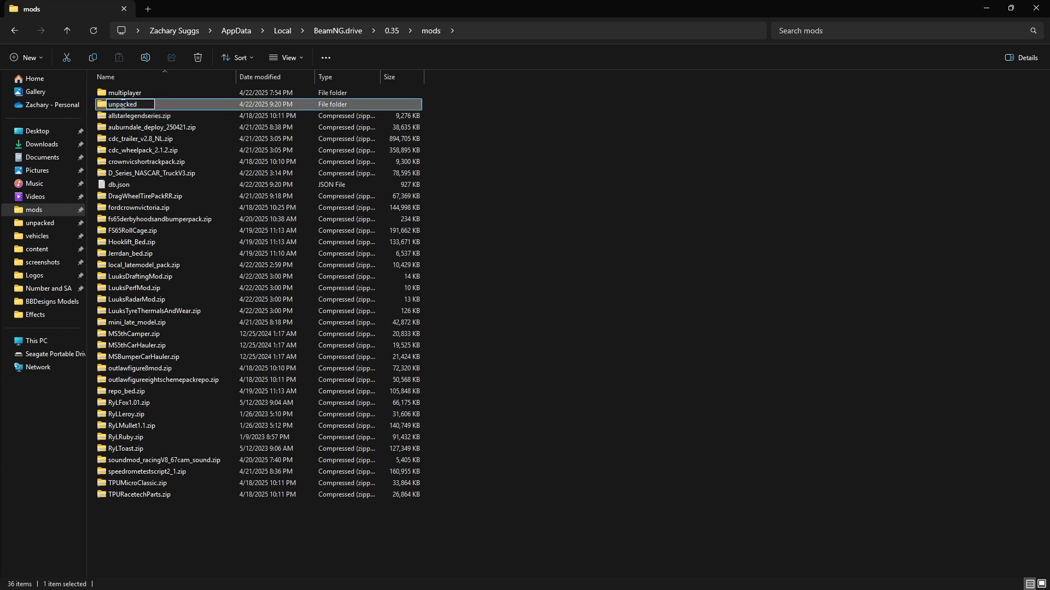
{"action": "left_click_drag", "start_coordinate": [148, 103], "coordinate": [44, 230]}
{"action": "left_click", "coordinate": [41, 224]}
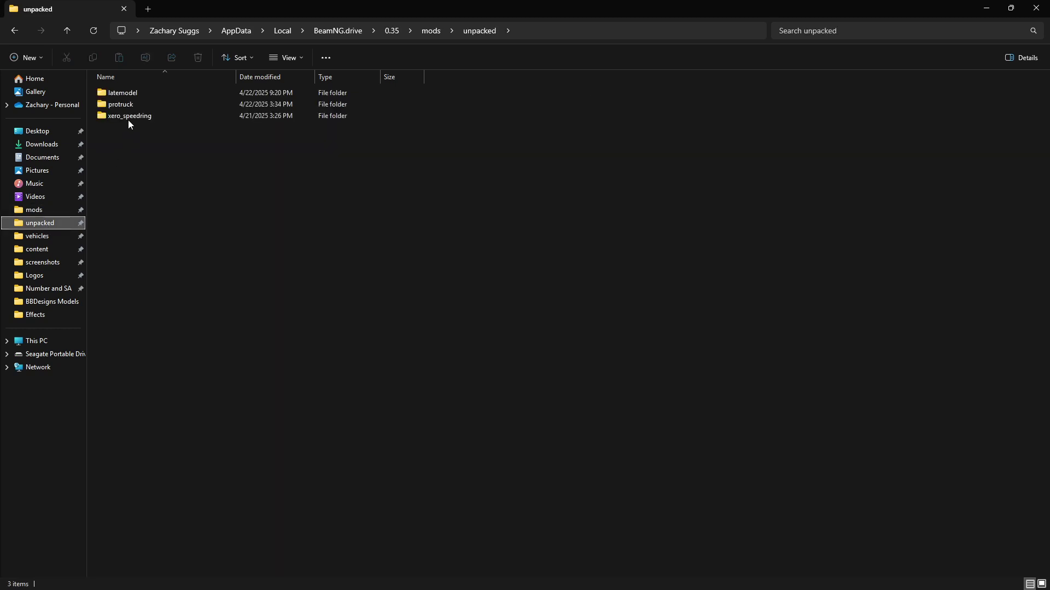
Open the template folder inside the unpacked mod at latemodel, vehicles, latemodel.
{"action": "mouse_move", "coordinate": [142, 93]}
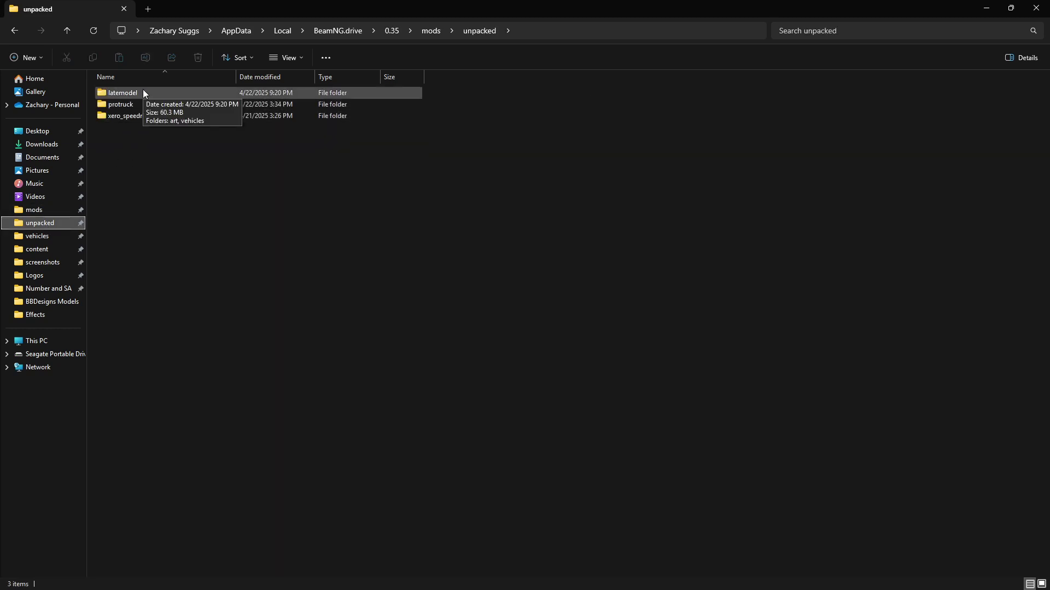
{"action": "double_click", "coordinate": [142, 92]}
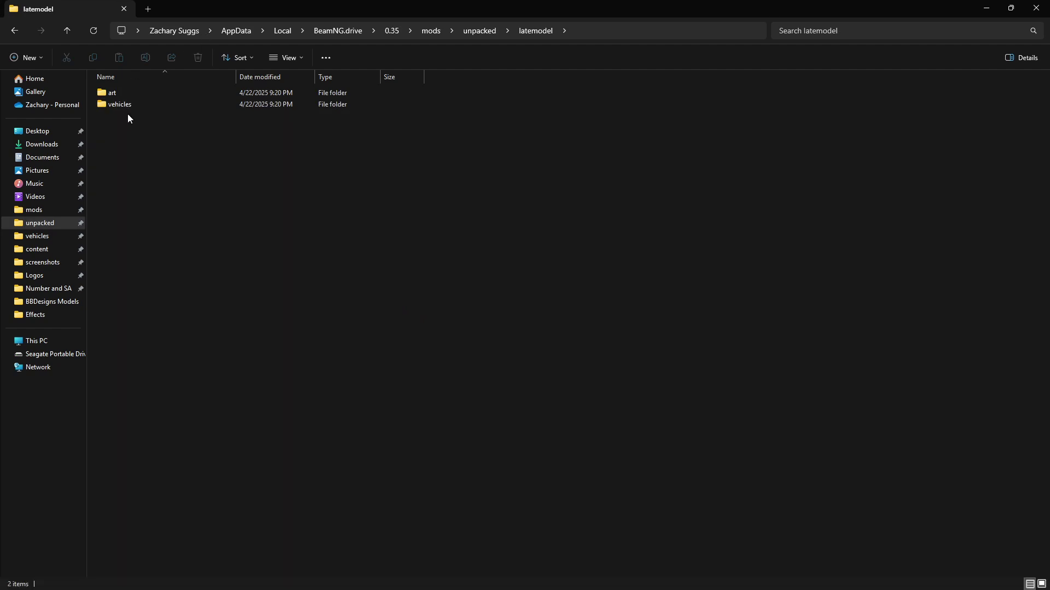
{"action": "left_click", "coordinate": [139, 109]}
{"action": "double_click", "coordinate": [139, 109]}
{"action": "double_click", "coordinate": [142, 97]}
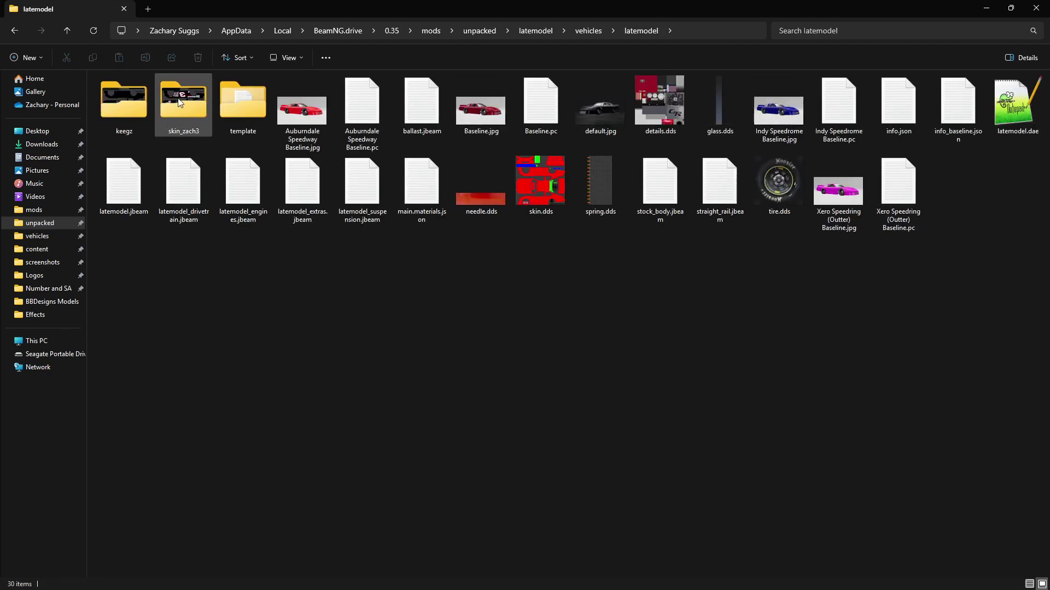
{"action": "left_click", "coordinate": [230, 101]}
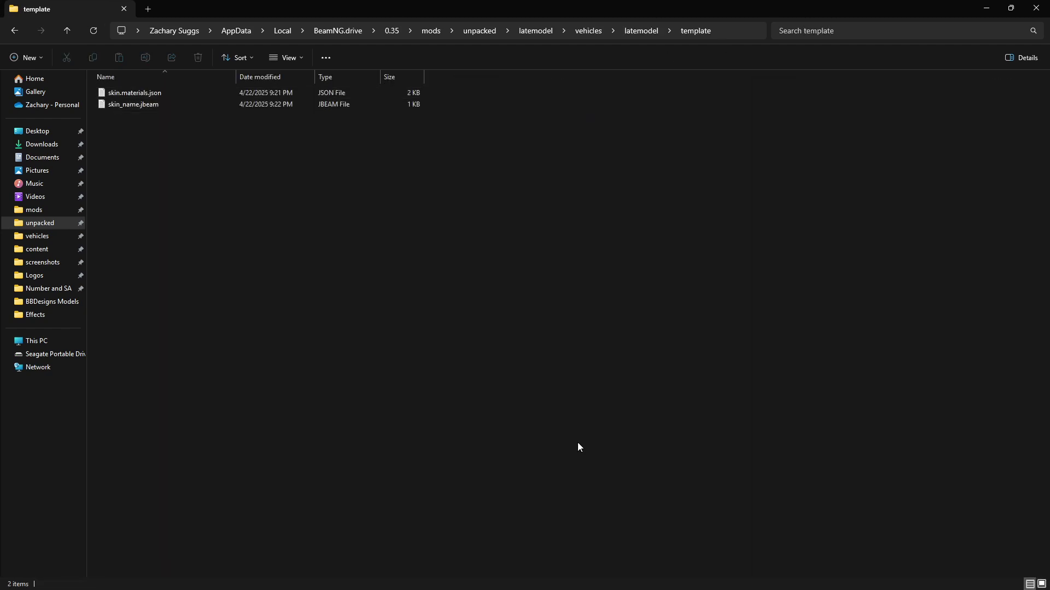
Switch to Paint.NET, start saving a copy of the Camaro image and choose unpacked/latemodel/vehicles/latemodel/template as the destination folder.
{"action": "left_click", "coordinate": [588, 577]}
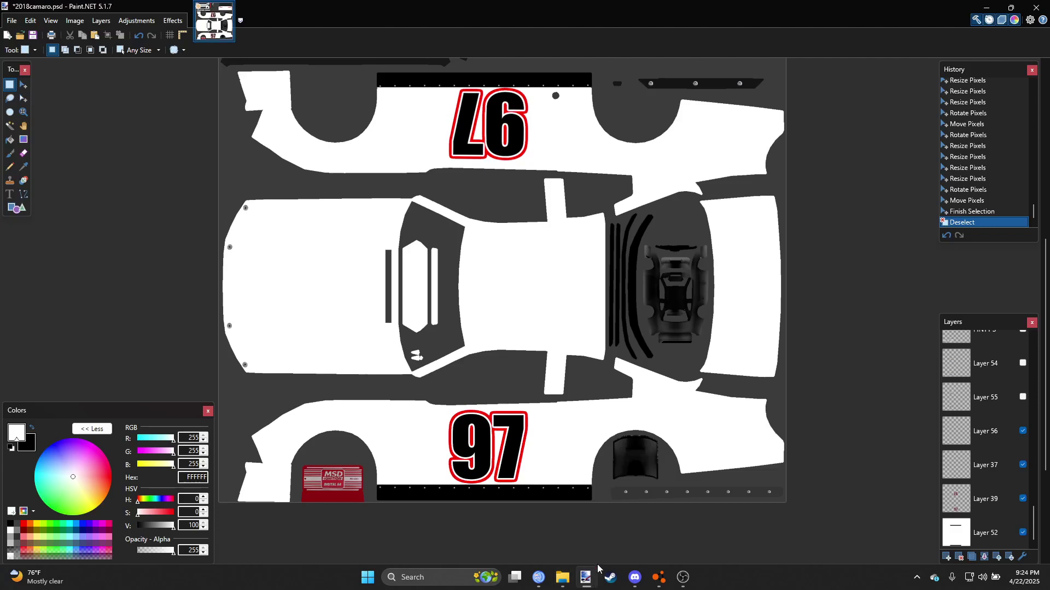
{"action": "left_click", "coordinate": [12, 20]}
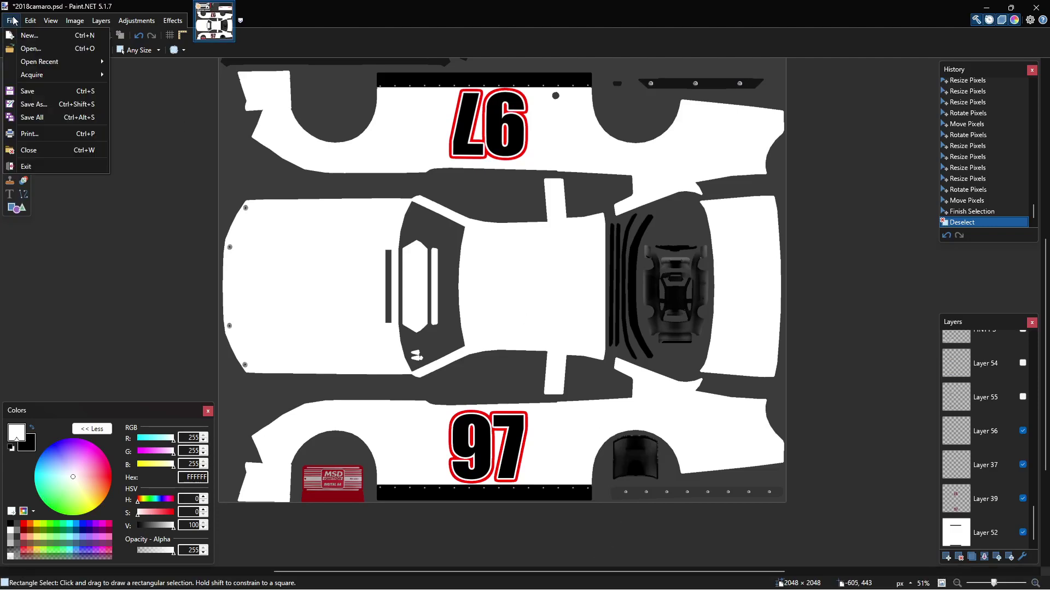
{"action": "left_click", "coordinate": [58, 104]}
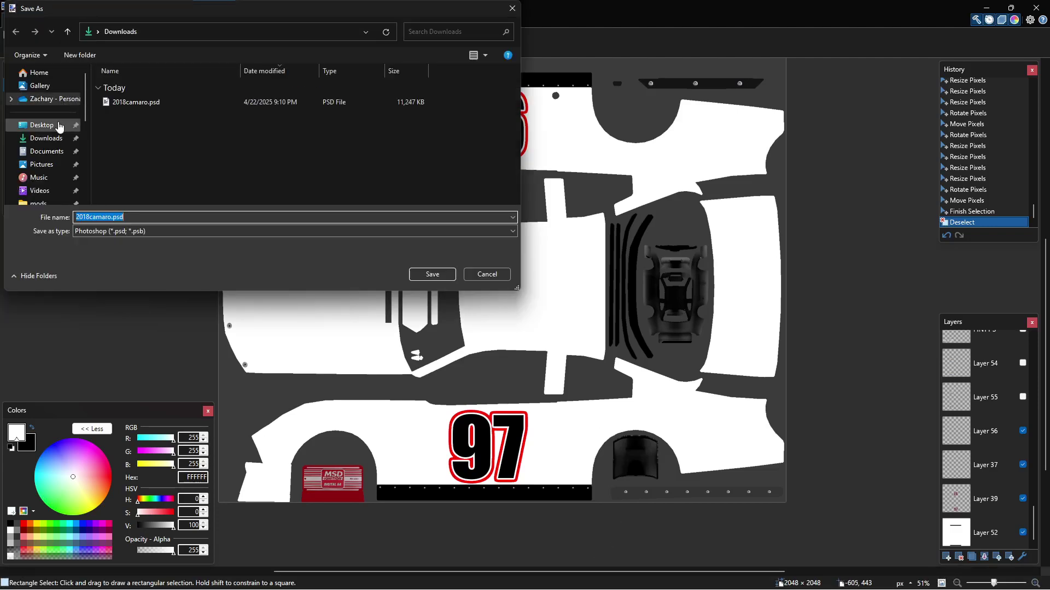
{"action": "scroll", "coordinate": [48, 129], "scroll_direction": "down", "scroll_amount": 3}
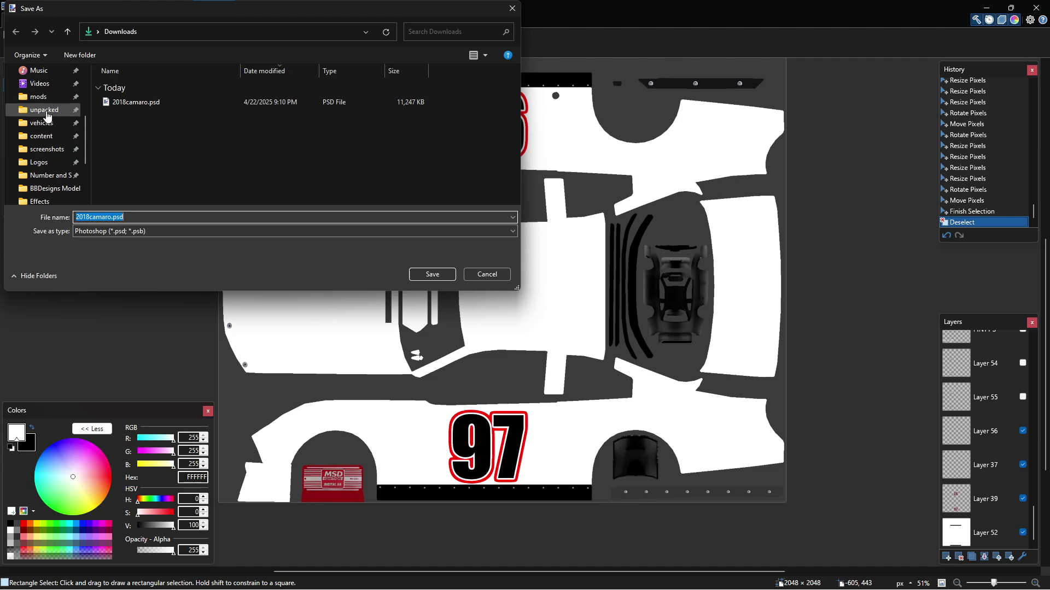
{"action": "left_click", "coordinate": [48, 114]}
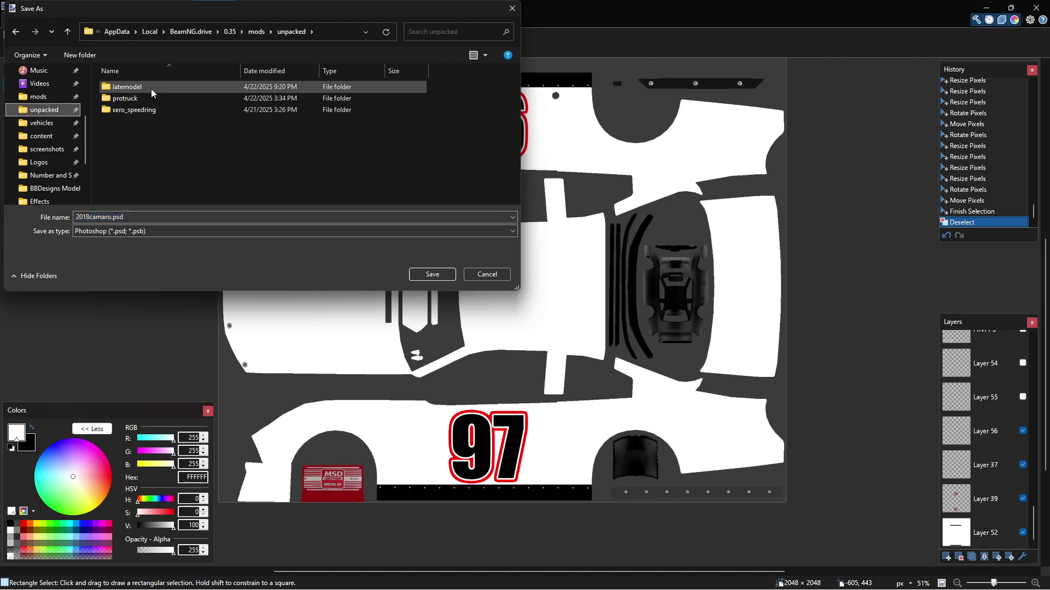
{"action": "left_click", "coordinate": [151, 88]}
{"action": "double_click", "coordinate": [151, 89]}
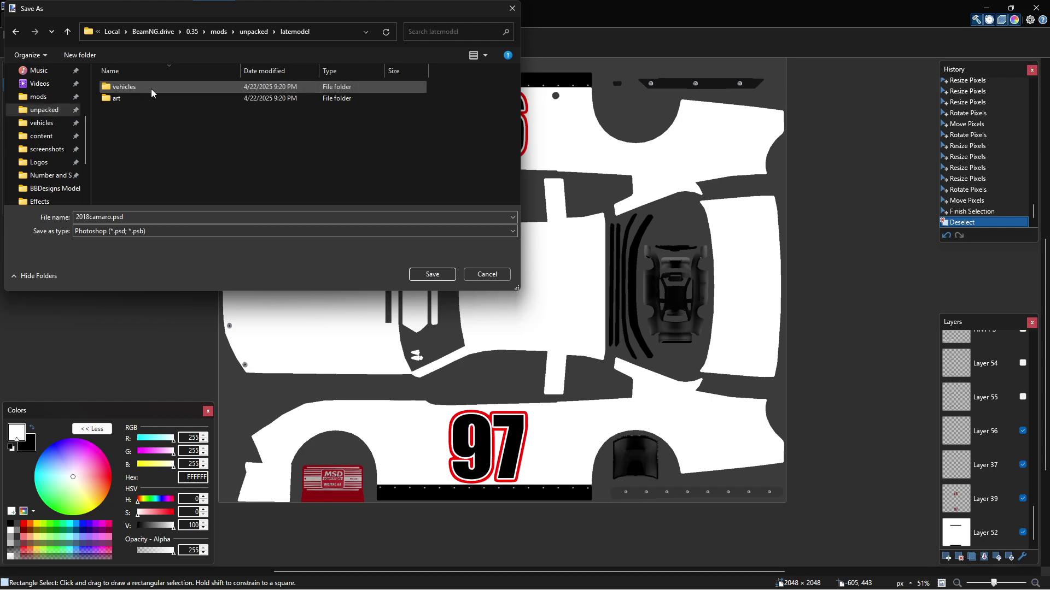
{"action": "double_click", "coordinate": [151, 88]}
{"action": "double_click", "coordinate": [151, 88]}
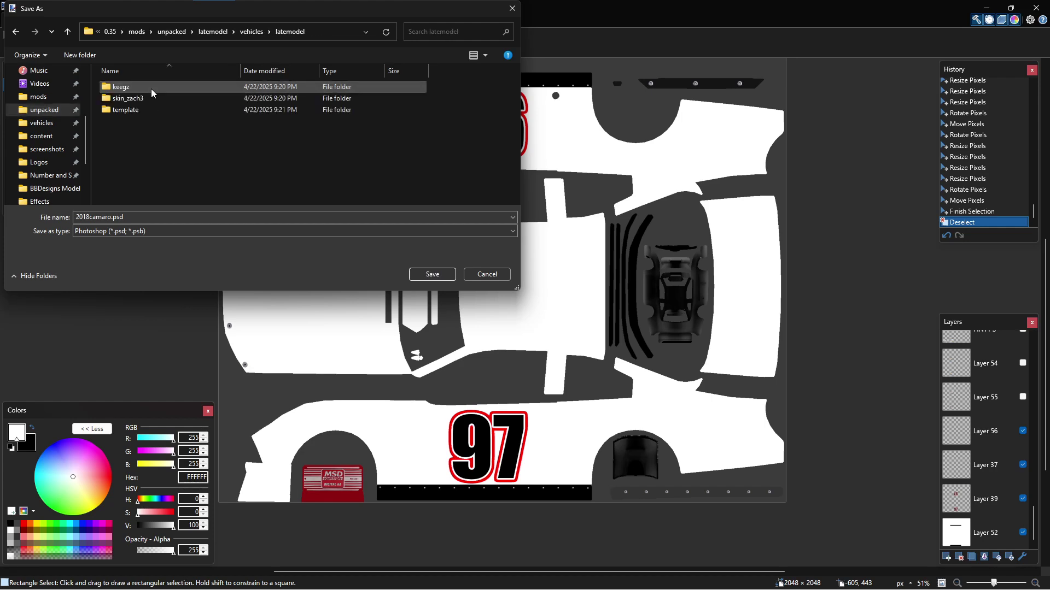
{"action": "double_click", "coordinate": [131, 108]}
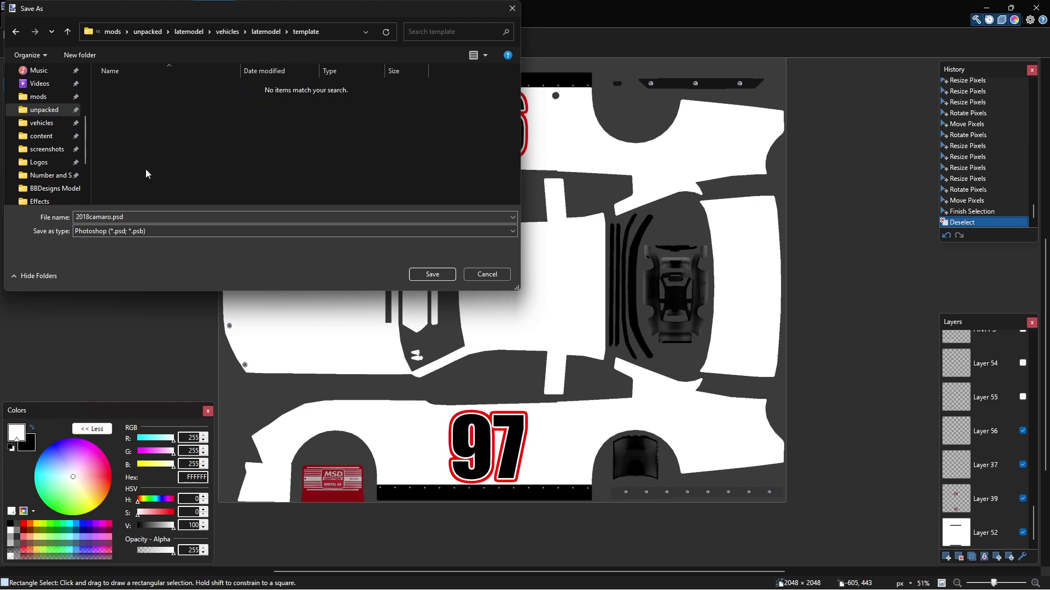
Choose DirectDraw Surface (DDS) as the file format, name the file skin, and proceed to the save configuration.
{"action": "left_click", "coordinate": [133, 232]}
{"action": "left_click", "coordinate": [159, 301]}
{"action": "double_click", "coordinate": [113, 217]}
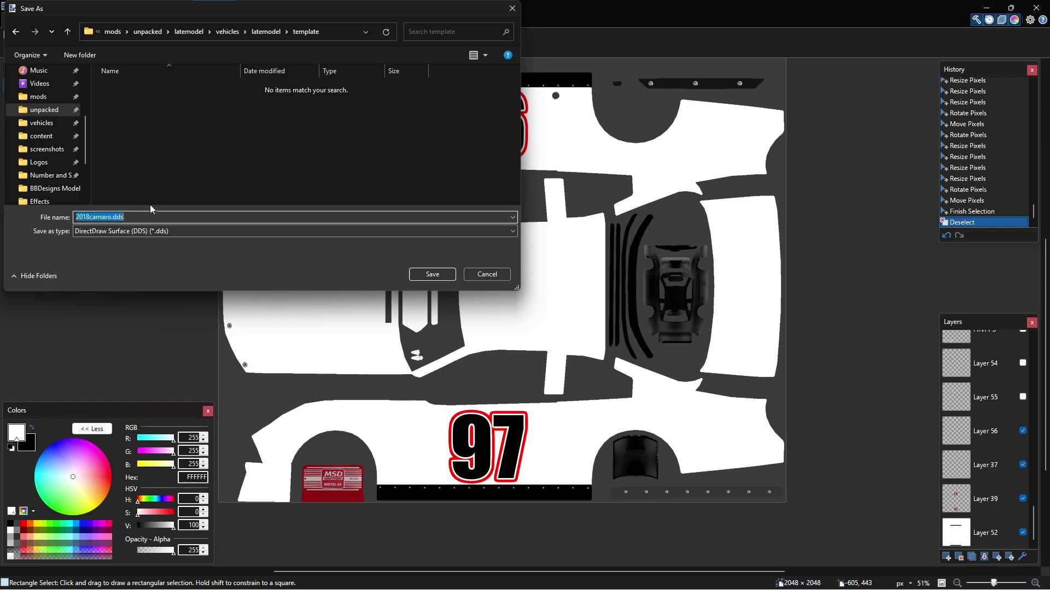
{"action": "key", "text": "Home"}
{"action": "key", "text": "BackSpace"}
{"action": "key", "text": "BackSpace"}
{"action": "key", "text": "BackSpace"}
{"action": "key", "text": "BackSpace"}
{"action": "key", "text": "BackSpace"}
{"action": "key", "text": "BackSpace"}
{"action": "key", "text": "BackSpace"}
{"action": "key", "text": "BackSpace"}
{"action": "key", "text": "BackSpace"}
{"action": "key", "text": "BackSpace"}
{"action": "type", "text": "skin"}
{"action": "left_click", "coordinate": [432, 275]}
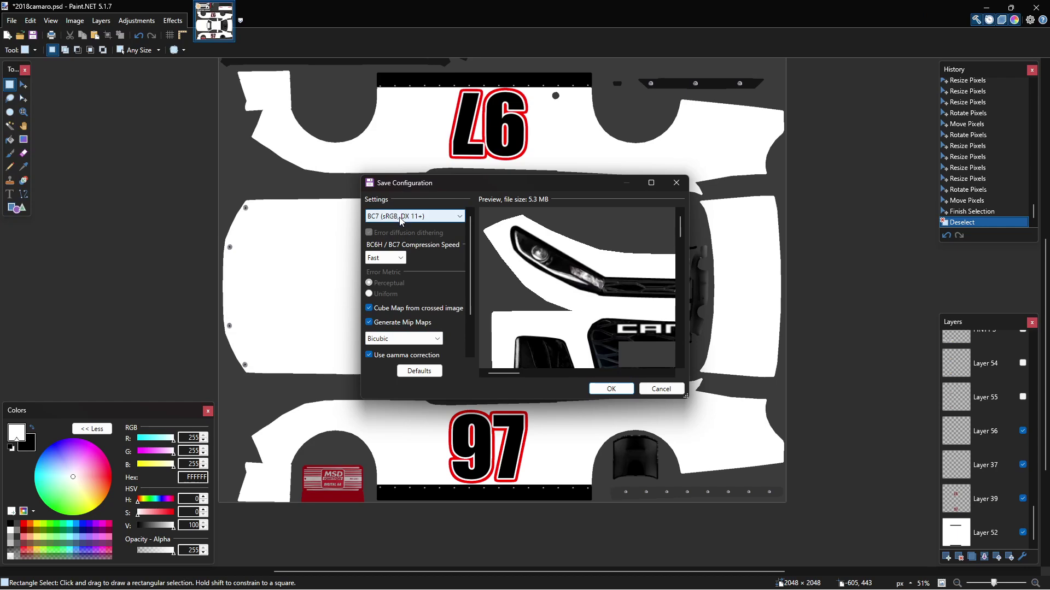
Set the DDS compression to BC7 (sRGB, DX 11+) and the mip map resampling to Bilinear (Low Quality).
{"action": "left_click", "coordinate": [414, 216]}
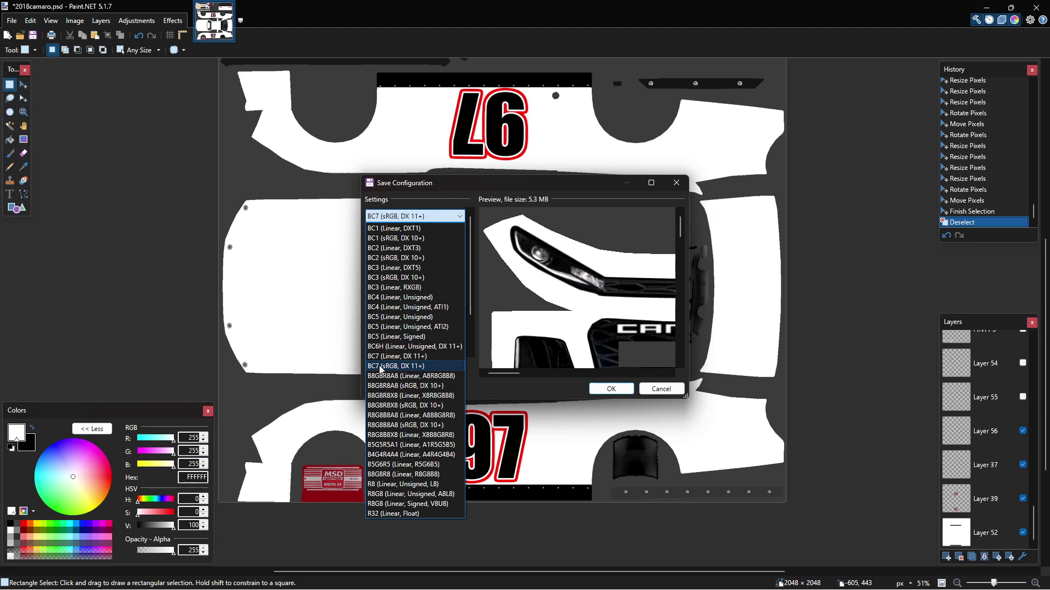
{"action": "left_click", "coordinate": [423, 365]}
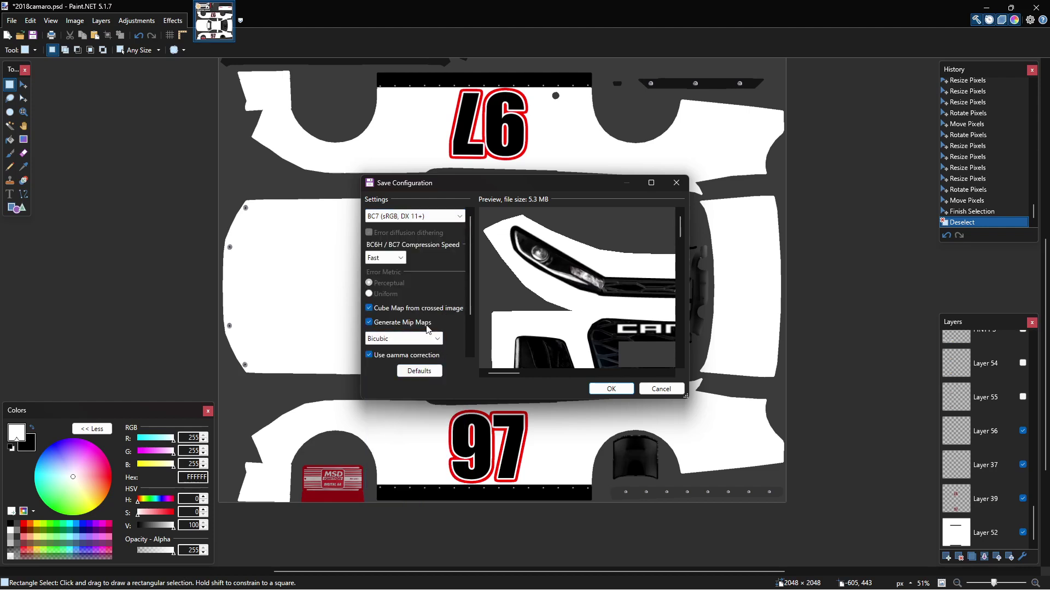
{"action": "scroll", "coordinate": [406, 274], "scroll_direction": "down", "scroll_amount": 2}
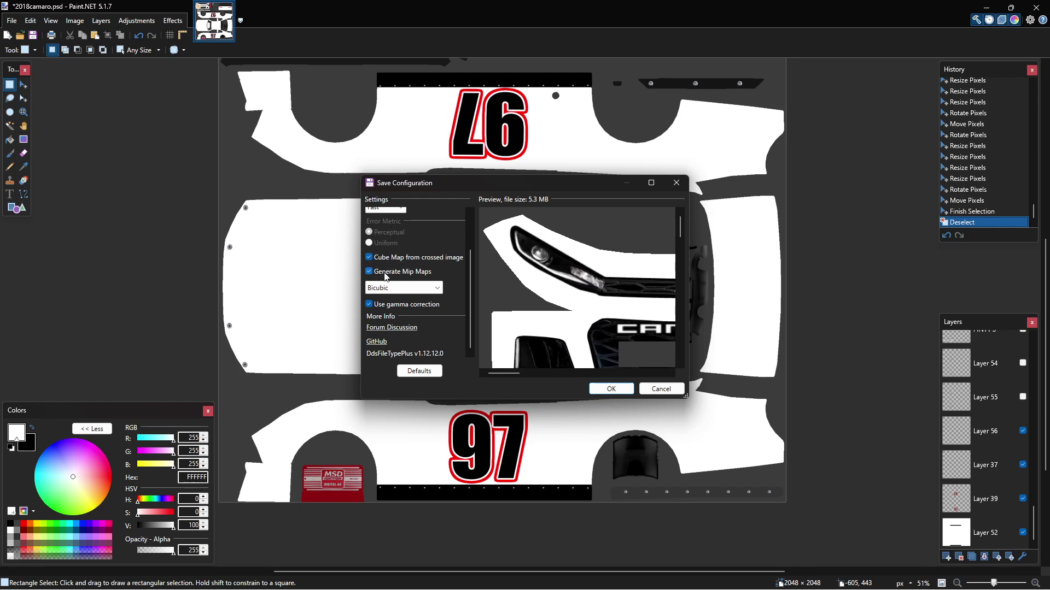
{"action": "left_click", "coordinate": [418, 288]}
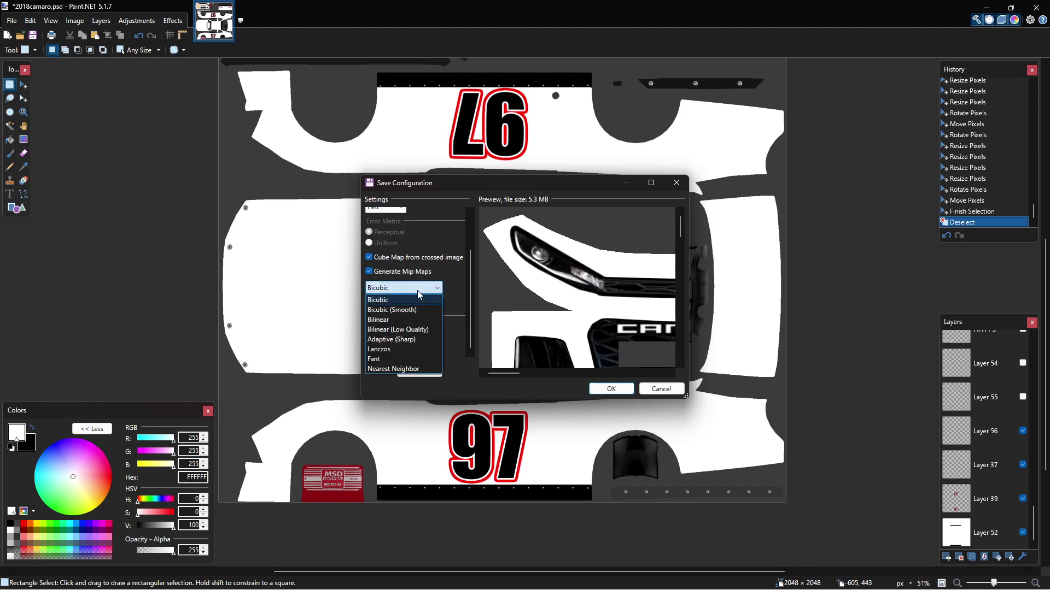
{"action": "left_click", "coordinate": [391, 319]}
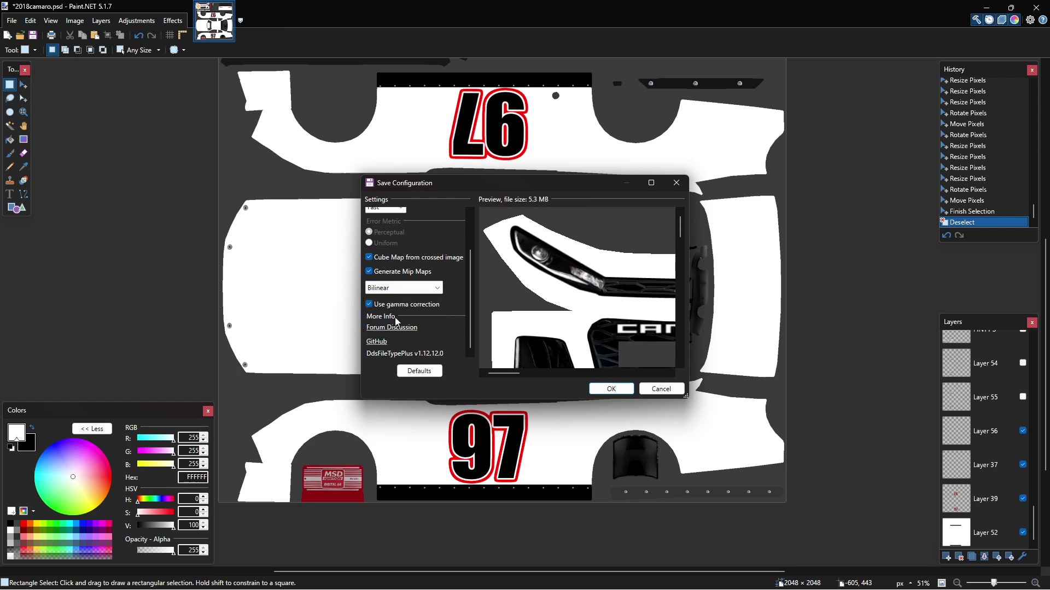
{"action": "left_click", "coordinate": [416, 286]}
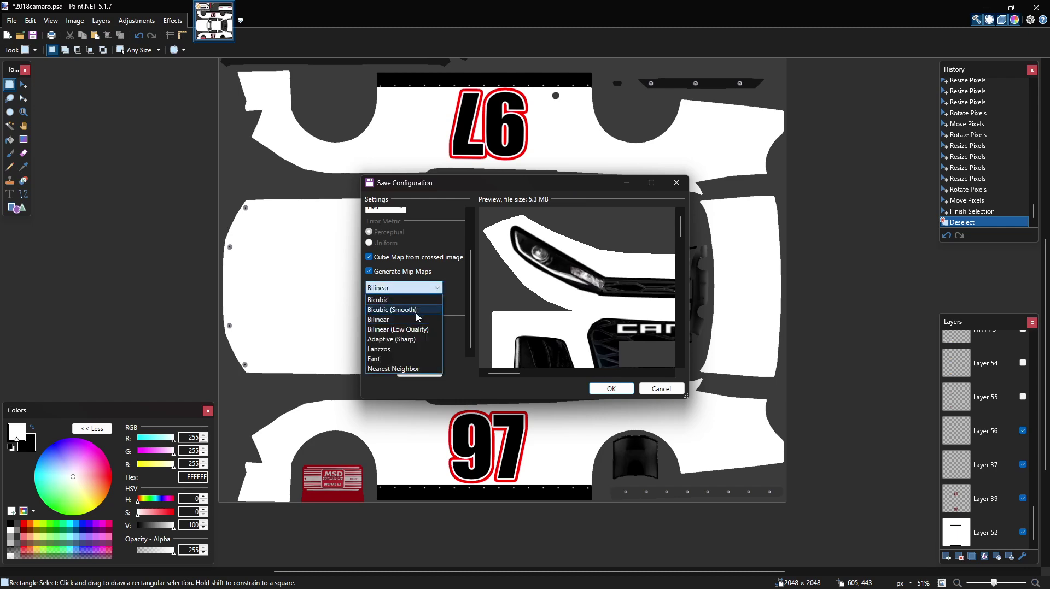
{"action": "left_click", "coordinate": [405, 329]}
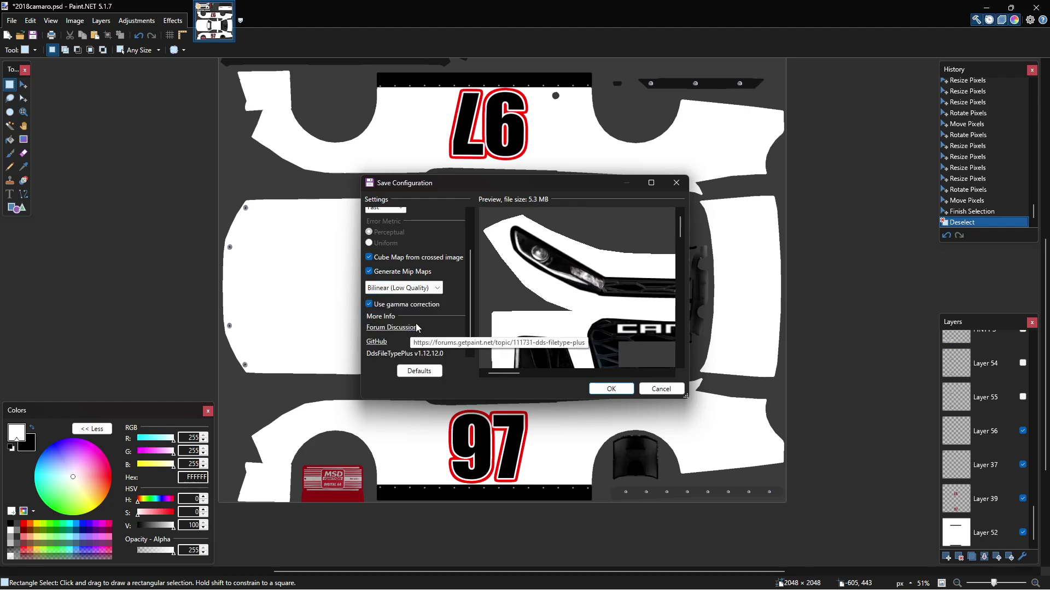
Turn off the crossed-image cube map and mip map generation, then save the DDS with the image flattened.
{"action": "left_click", "coordinate": [391, 271]}
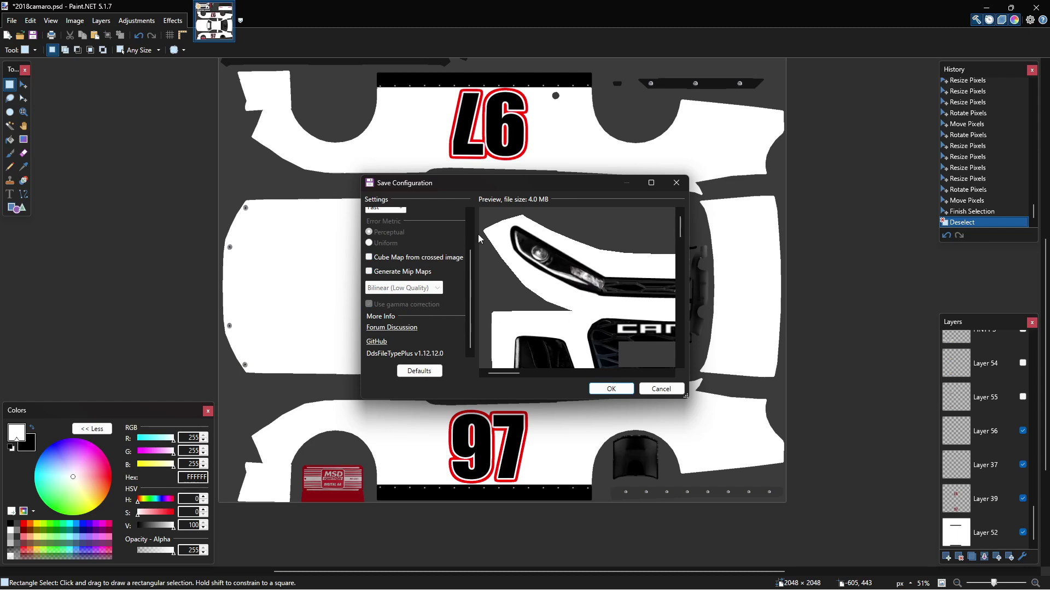
{"action": "scroll", "coordinate": [423, 323], "scroll_direction": "up", "scroll_amount": 2}
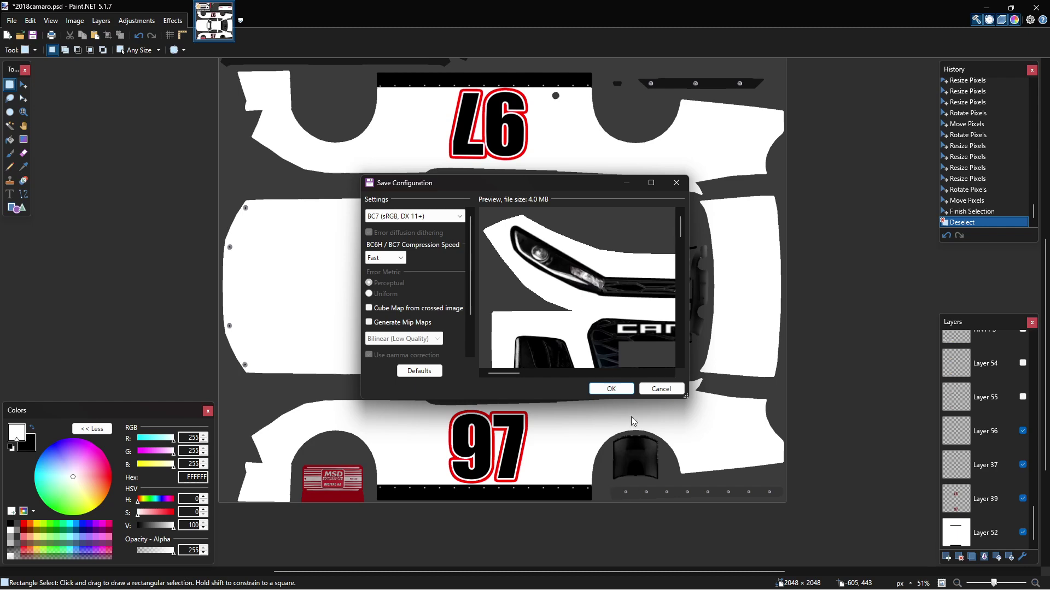
{"action": "left_click", "coordinate": [612, 389]}
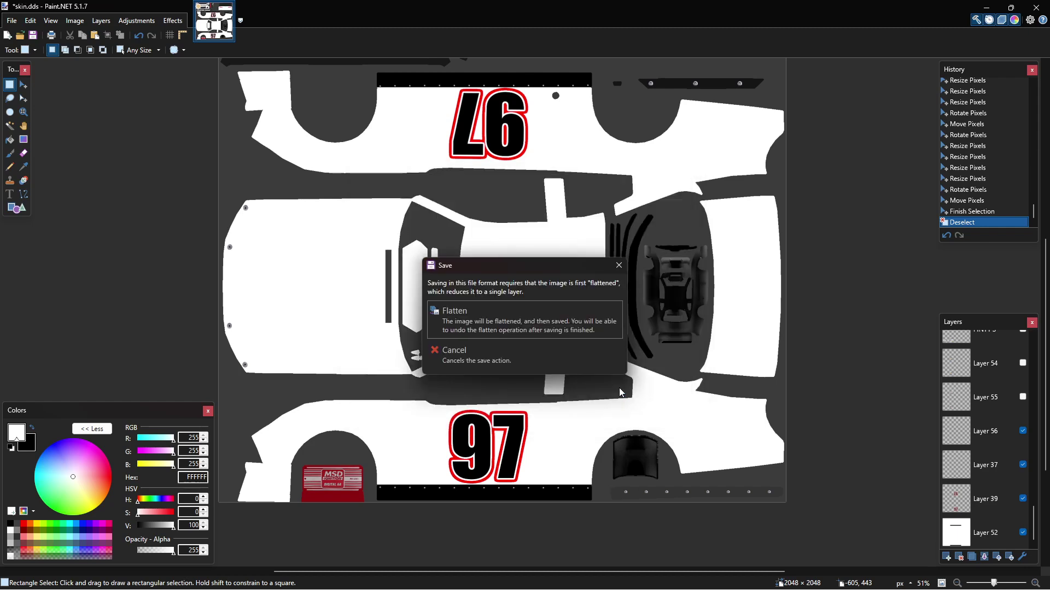
{"action": "left_click", "coordinate": [543, 316]}
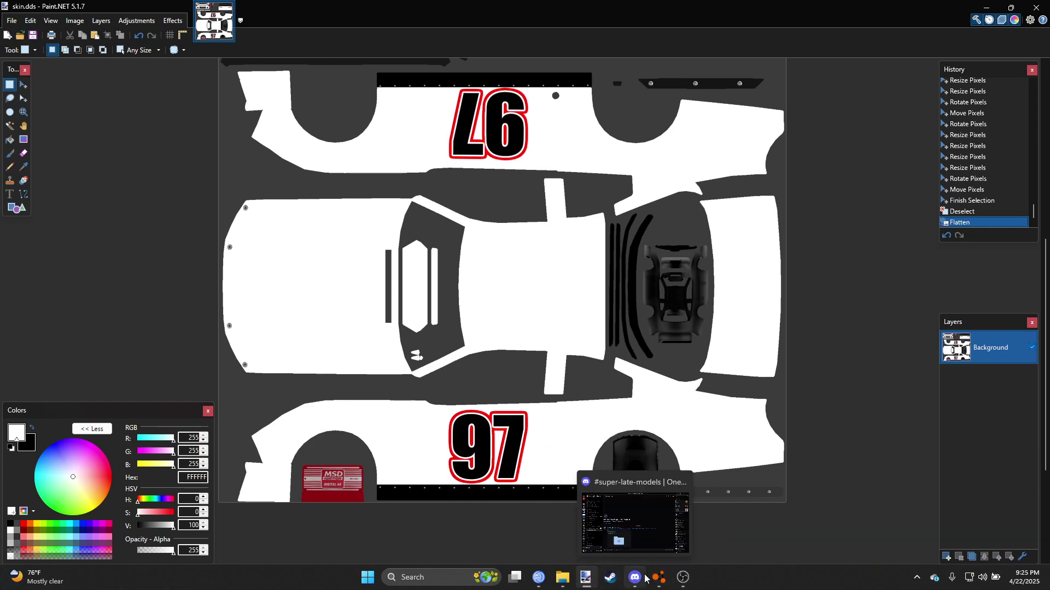
Switch to BeamNG.drive and look through the late model's available paint designs in the vehicle configuration.
{"action": "left_click", "coordinate": [659, 578]}
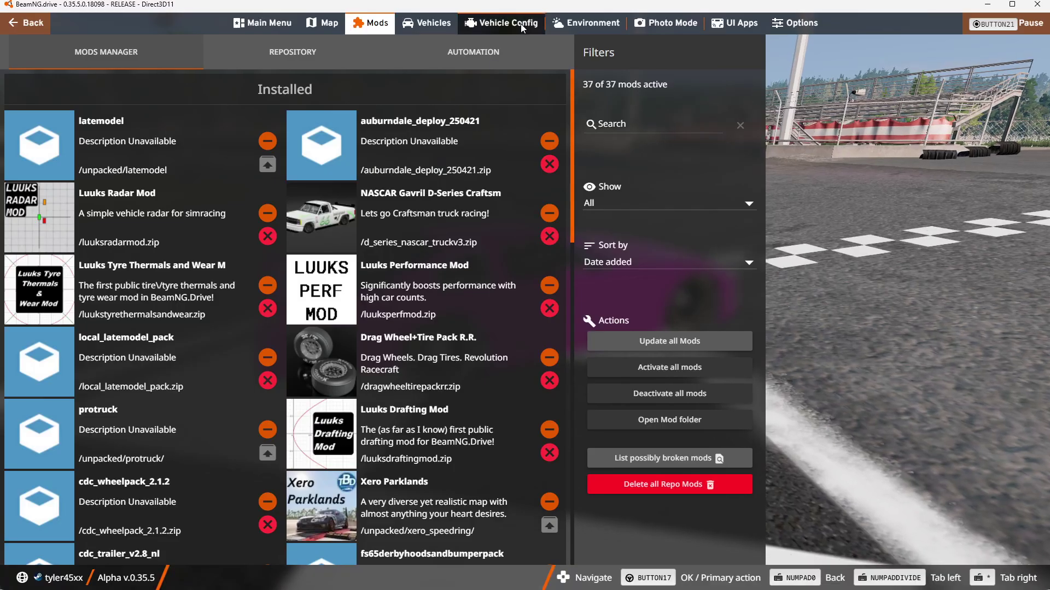
{"action": "left_click", "coordinate": [497, 23]}
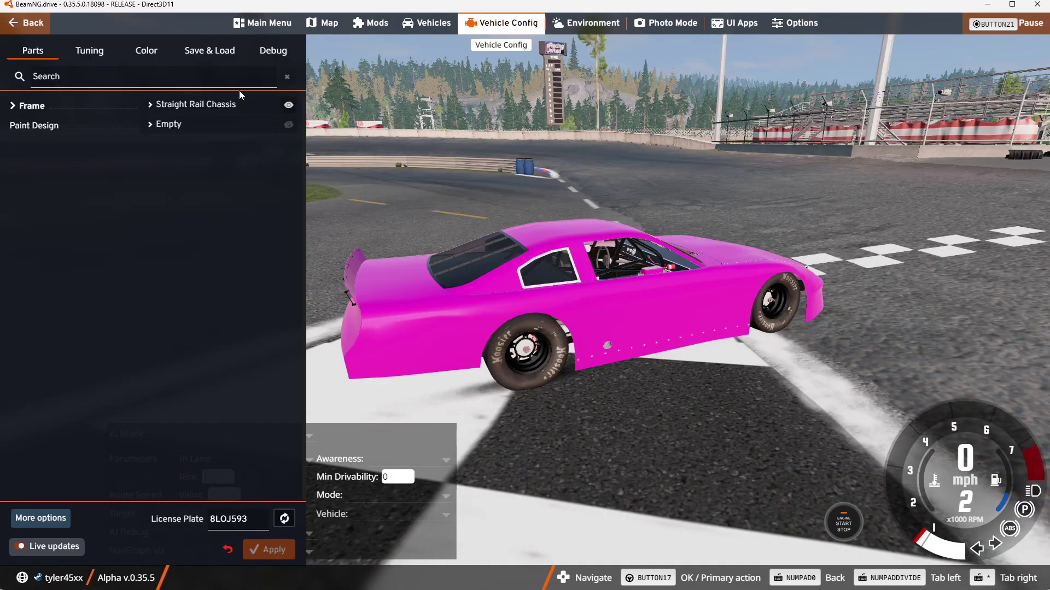
{"action": "left_click", "coordinate": [171, 126]}
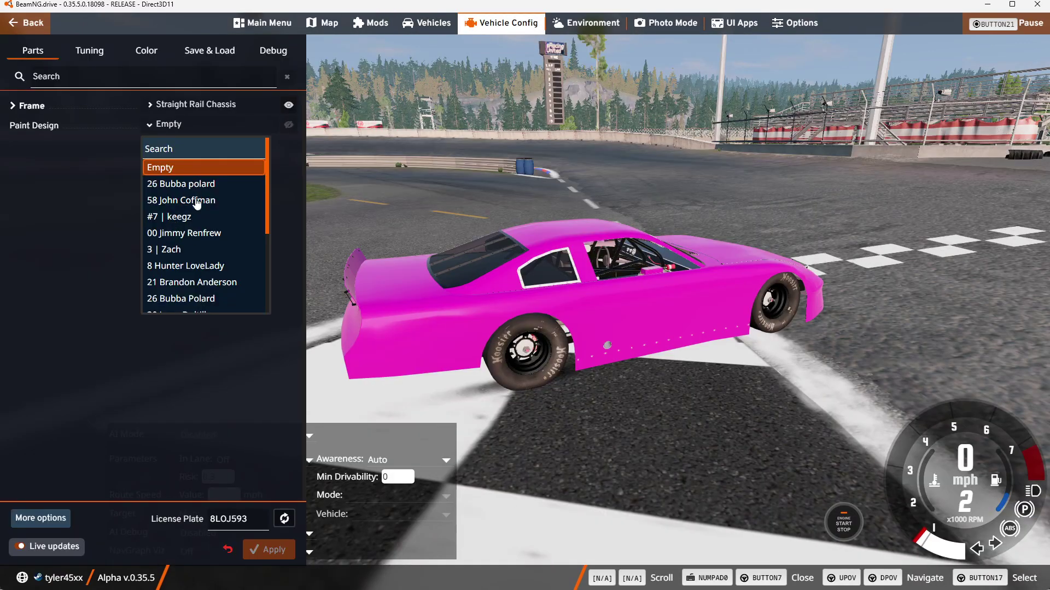
{"action": "scroll", "coordinate": [195, 211], "scroll_direction": "down", "scroll_amount": 3}
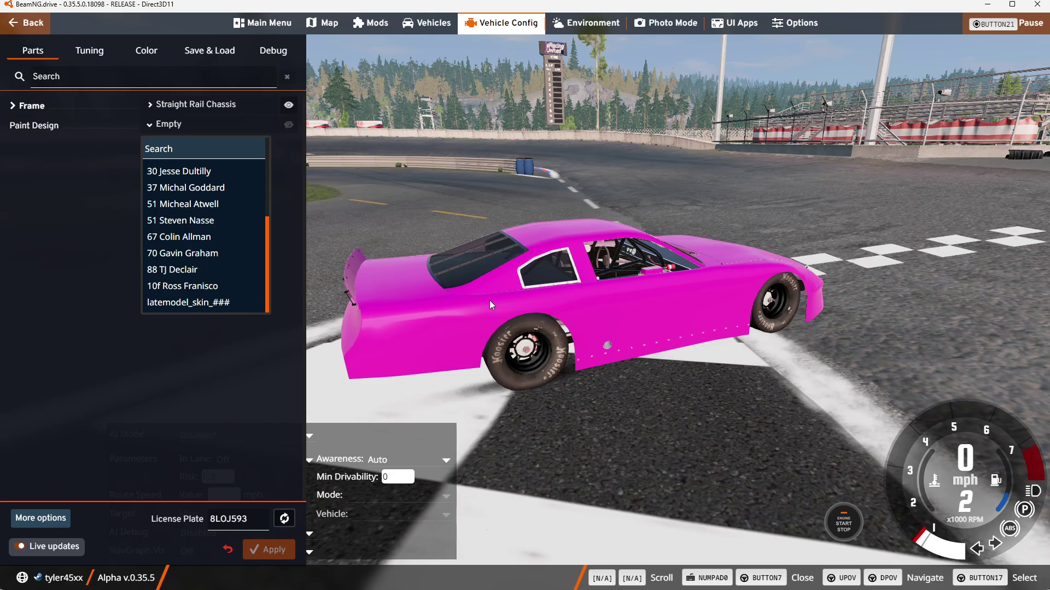
{"action": "mouse_move", "coordinate": [491, 305]}
{"action": "left_mouse_down"}
{"action": "mouse_move", "coordinate": [511, 293]}
{"action": "mouse_move", "coordinate": [423, 327]}
{"action": "left_mouse_up"}
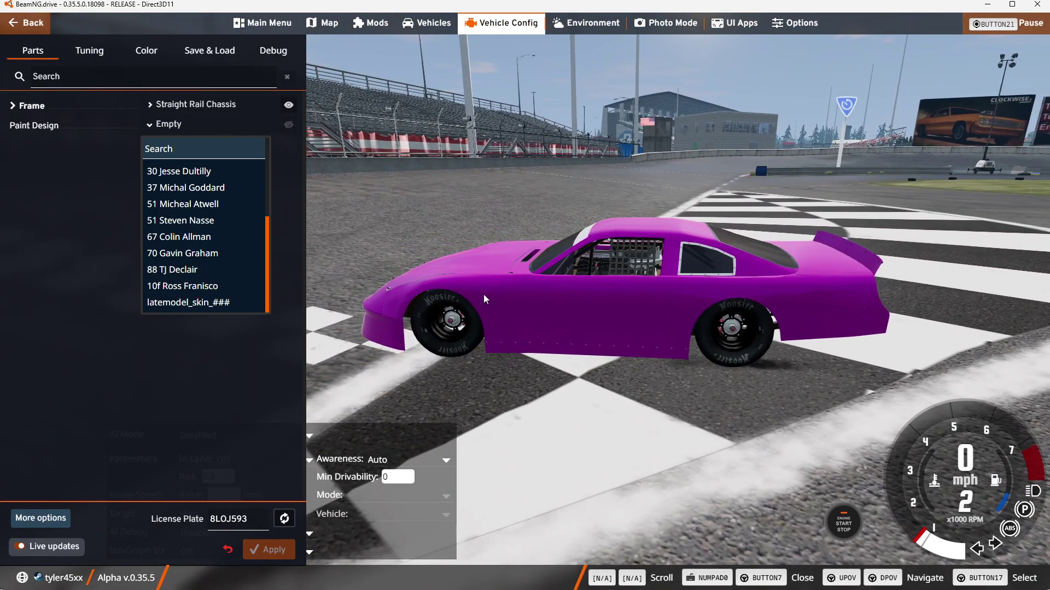
Leave the vehicle configuration, return to the track and reload the car.
{"action": "key", "text": "Escape"}
{"action": "key", "text": "Escape"}
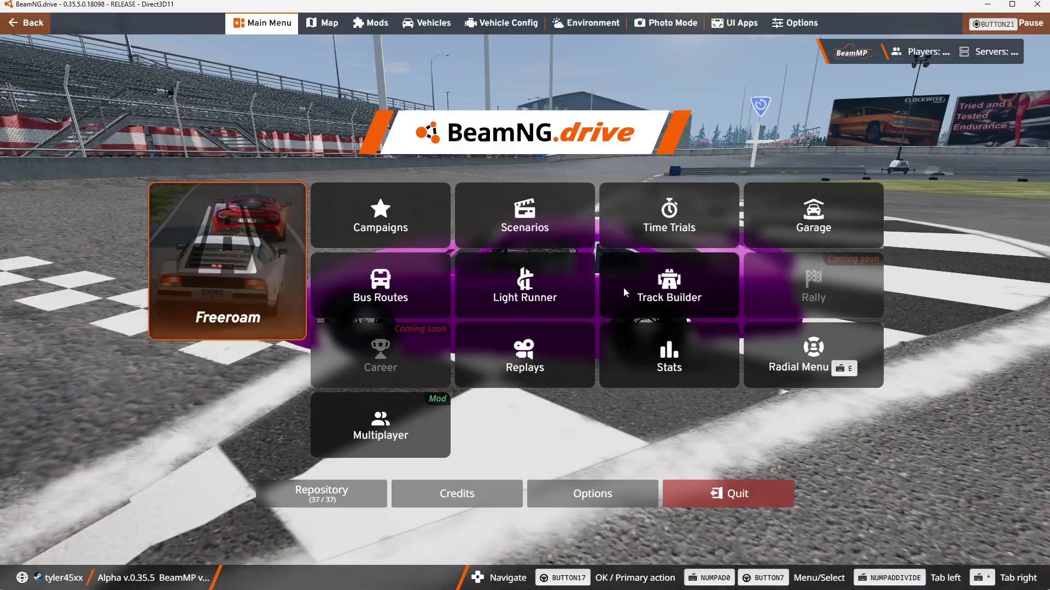
{"action": "key", "text": "Escape"}
{"action": "left_click_drag", "start_coordinate": [623, 287], "coordinate": [503, 290]}
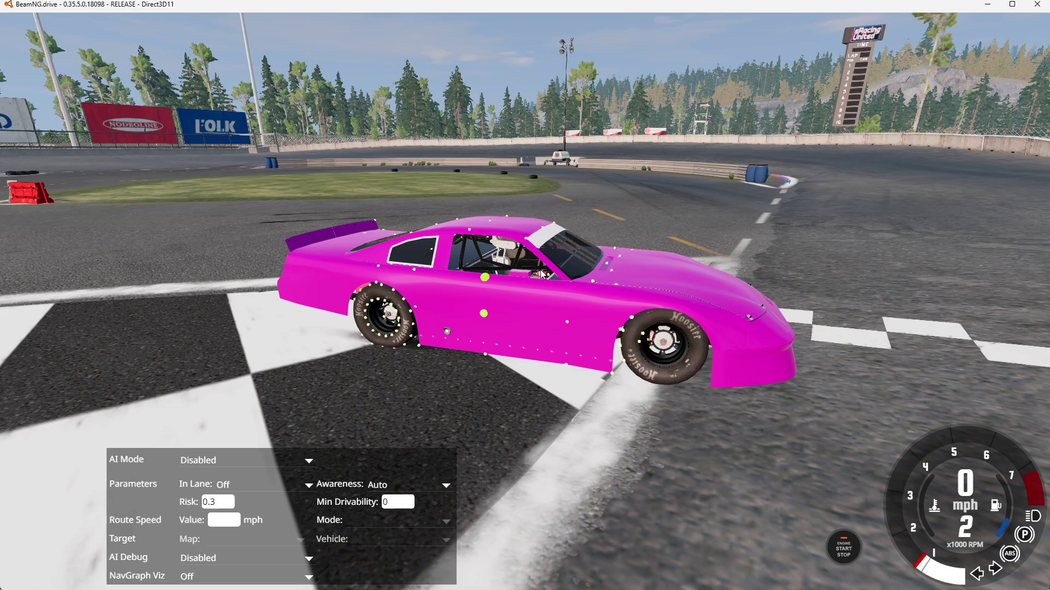
{"action": "key", "text": "r"}
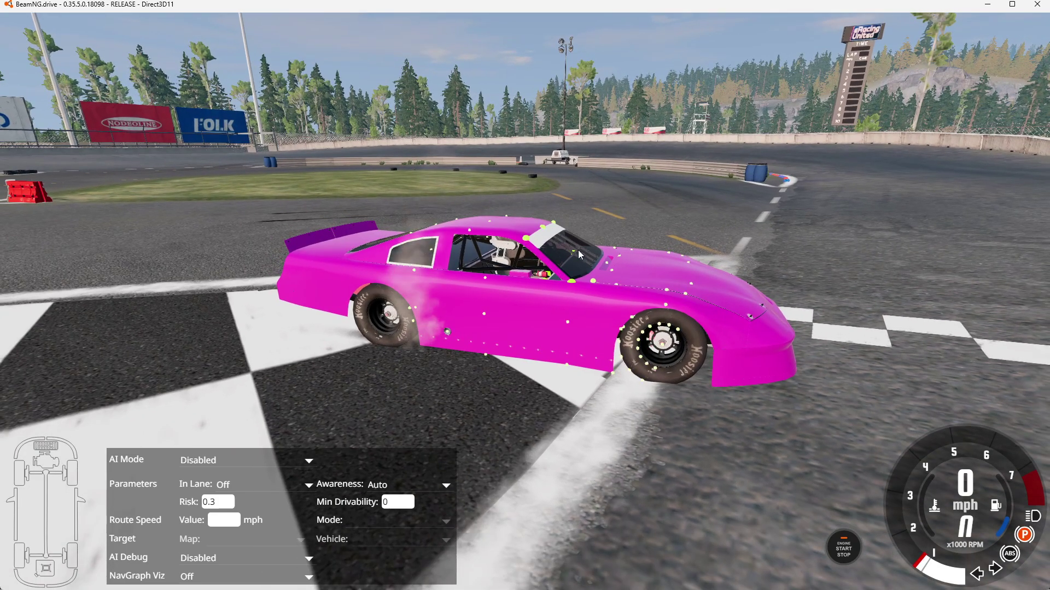
Apply the "87 | name" paint design to the car in the vehicle configuration.
{"action": "key", "text": "Escape"}
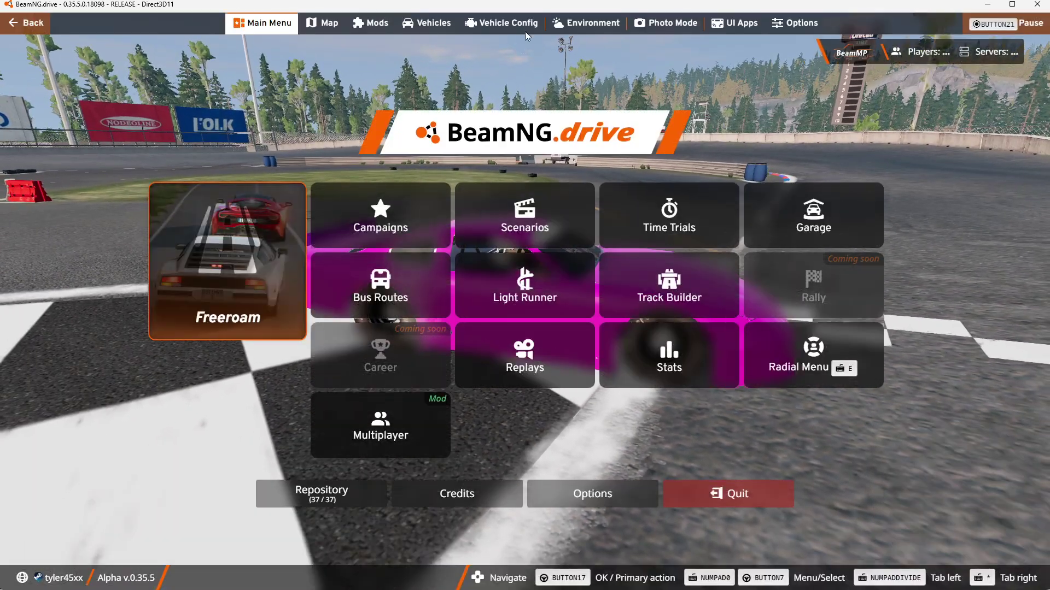
{"action": "left_click", "coordinate": [537, 22]}
{"action": "left_click", "coordinate": [195, 125]}
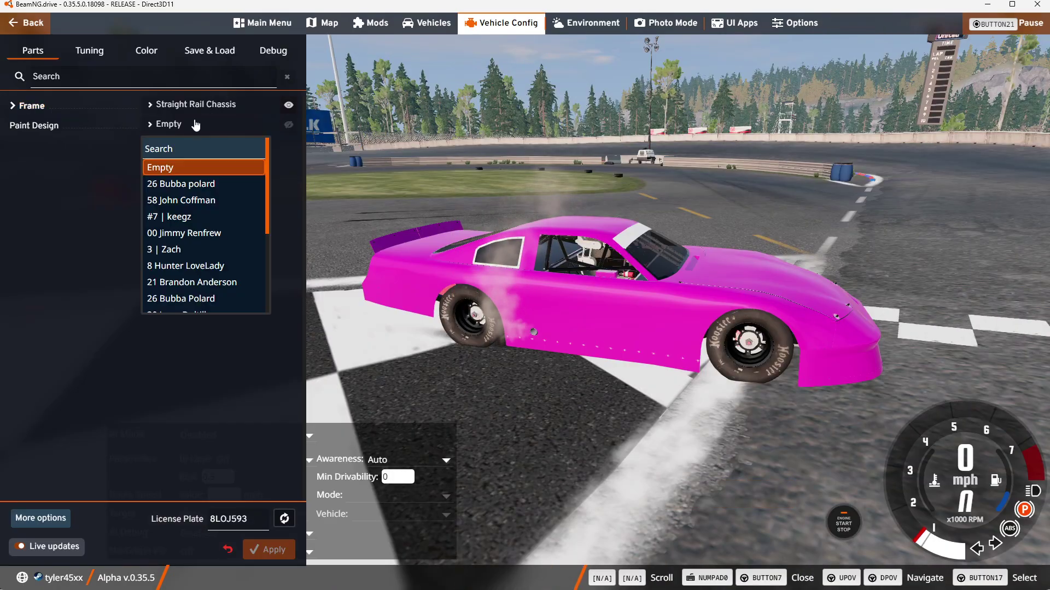
{"action": "scroll", "coordinate": [199, 183], "scroll_direction": "down", "scroll_amount": 3}
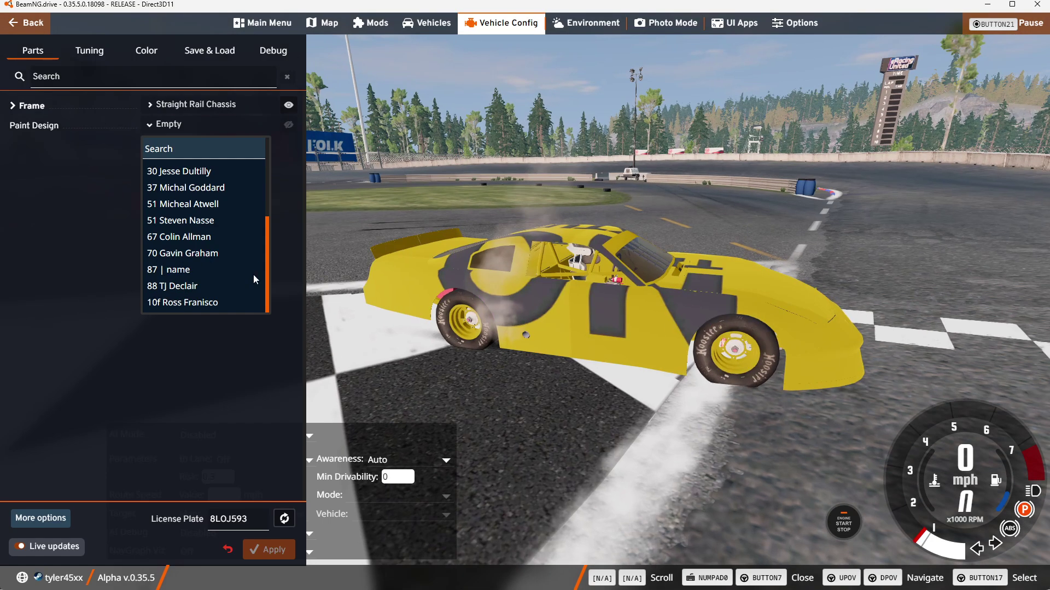
{"action": "left_click", "coordinate": [254, 274]}
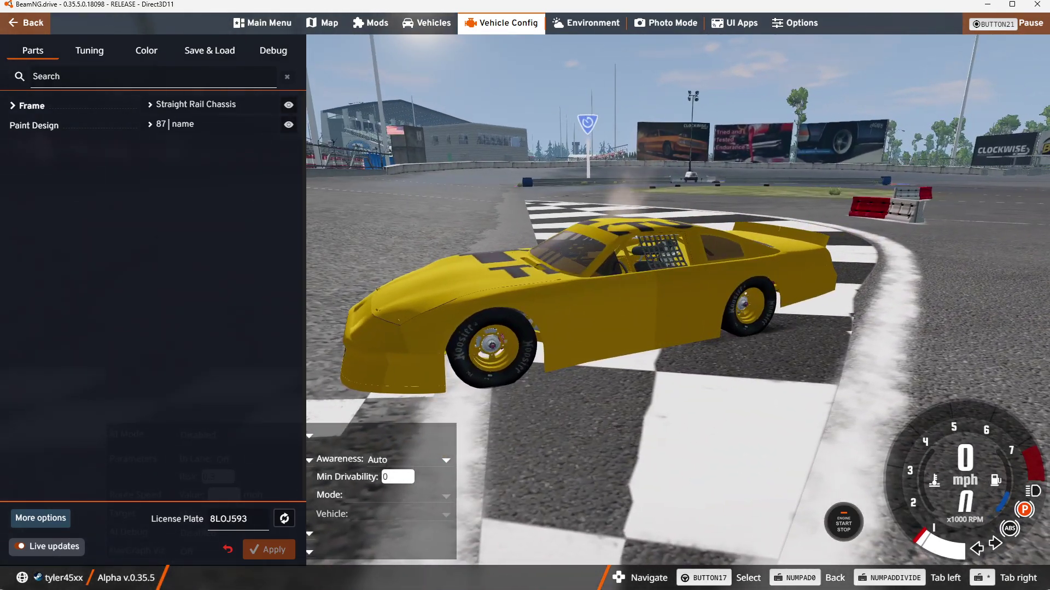
Close the vehicle configuration and view the car on the track with the orbit camera.
{"action": "key", "text": "Escape"}
{"action": "key", "text": "Escape"}
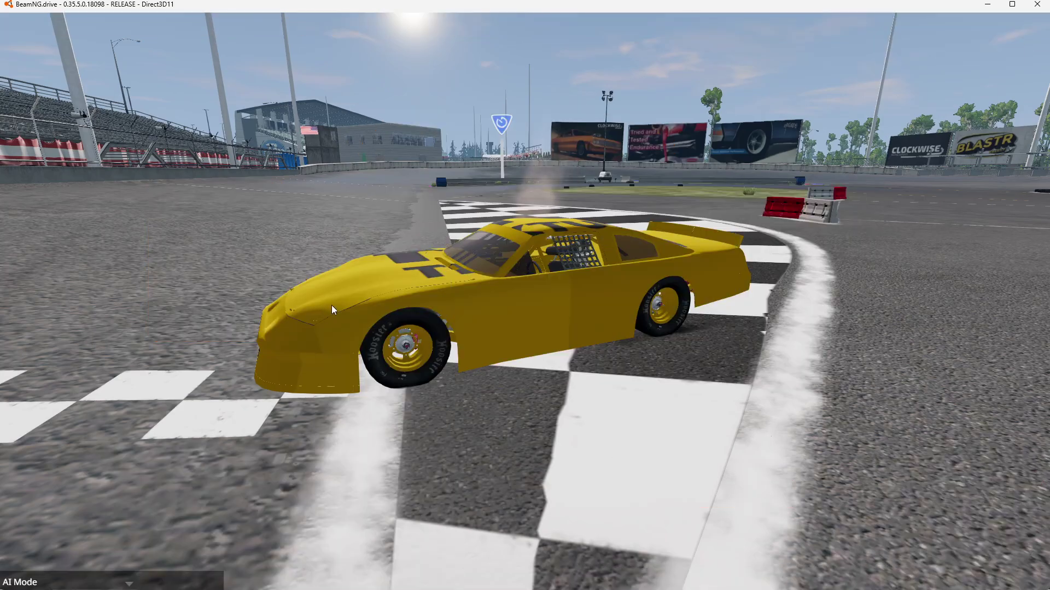
{"action": "key", "text": "c"}
{"action": "key", "text": "c"}
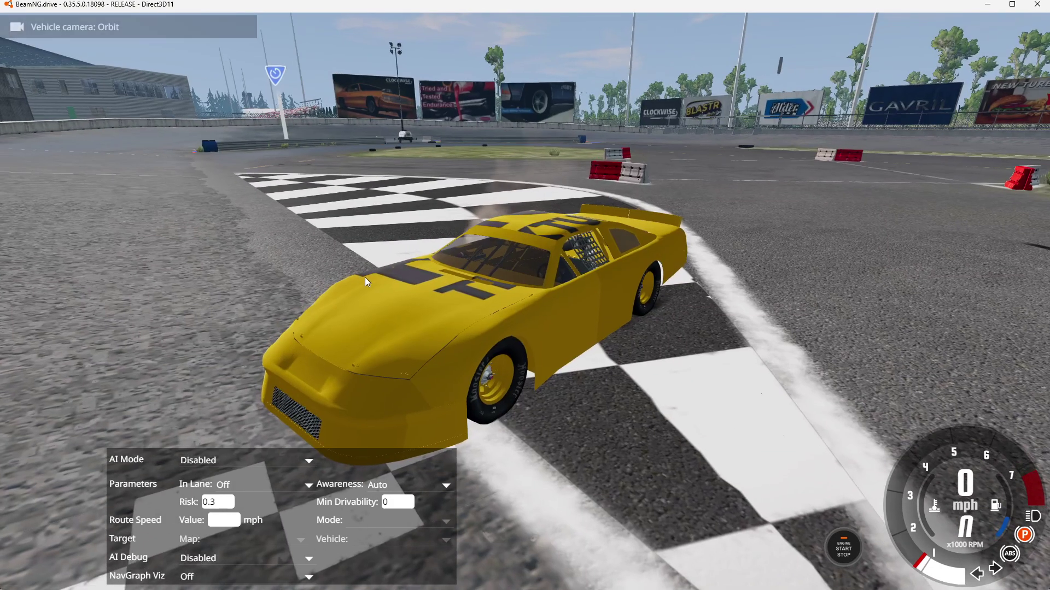
Open the World Editor, close the Script AI Manager, and reopen the Material Editor.
{"action": "key", "text": "F11"}
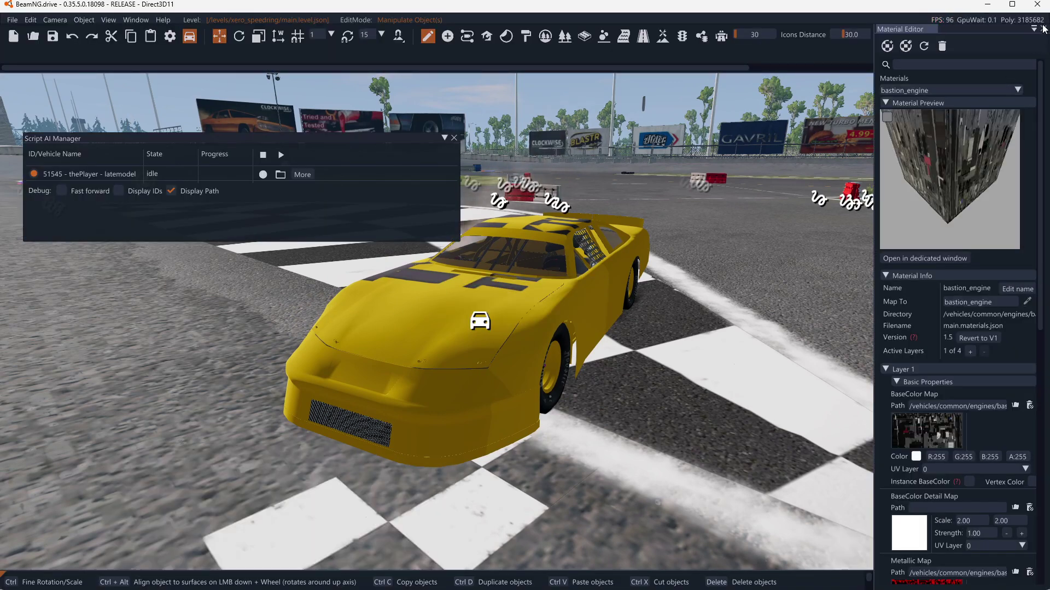
{"action": "left_click", "coordinate": [453, 138]}
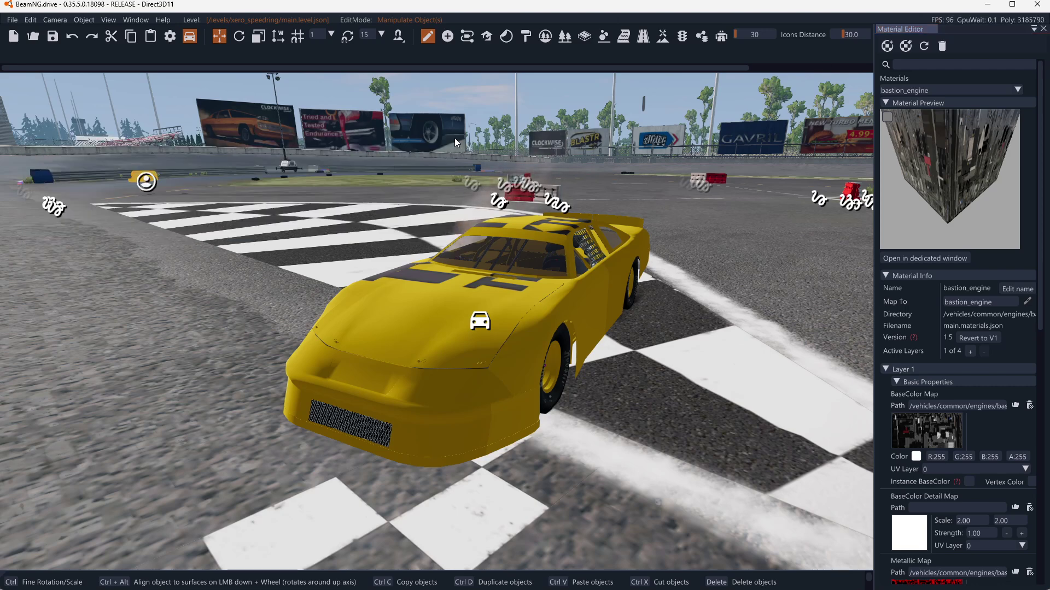
{"action": "left_click", "coordinate": [1042, 29]}
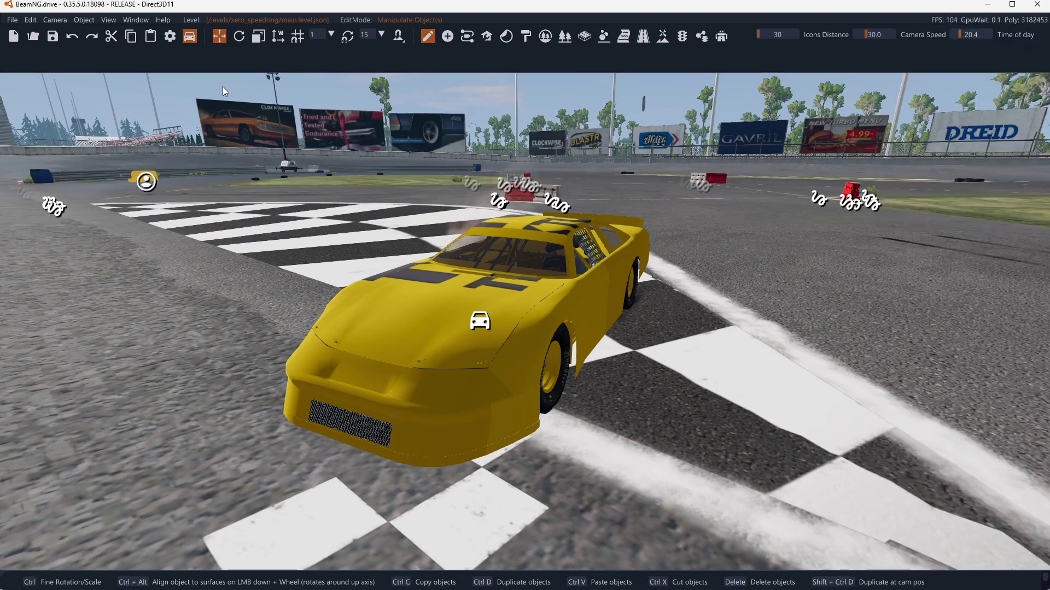
{"action": "left_click", "coordinate": [131, 21]}
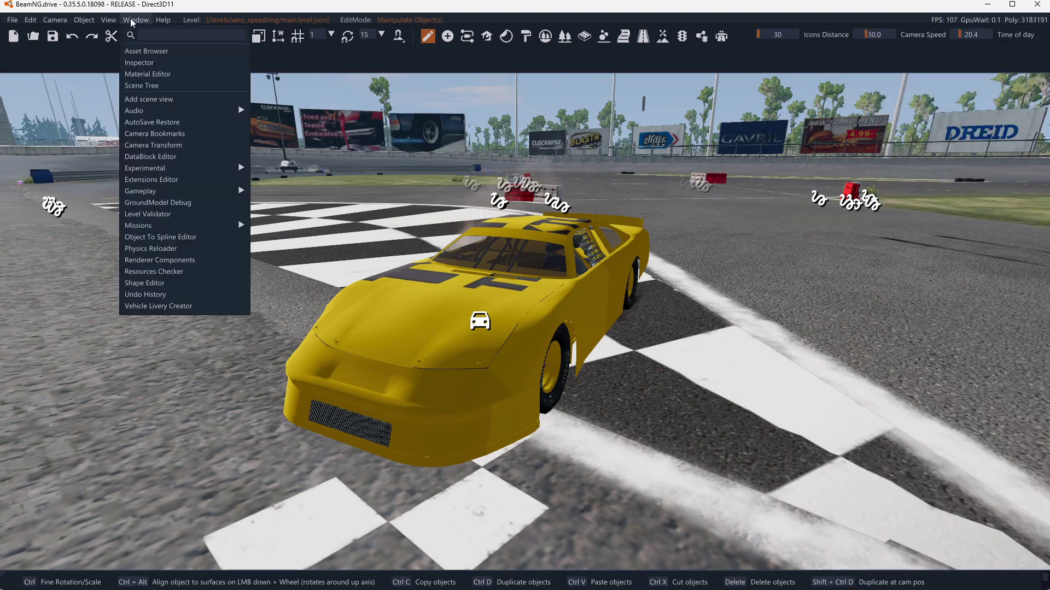
{"action": "left_click", "coordinate": [156, 74]}
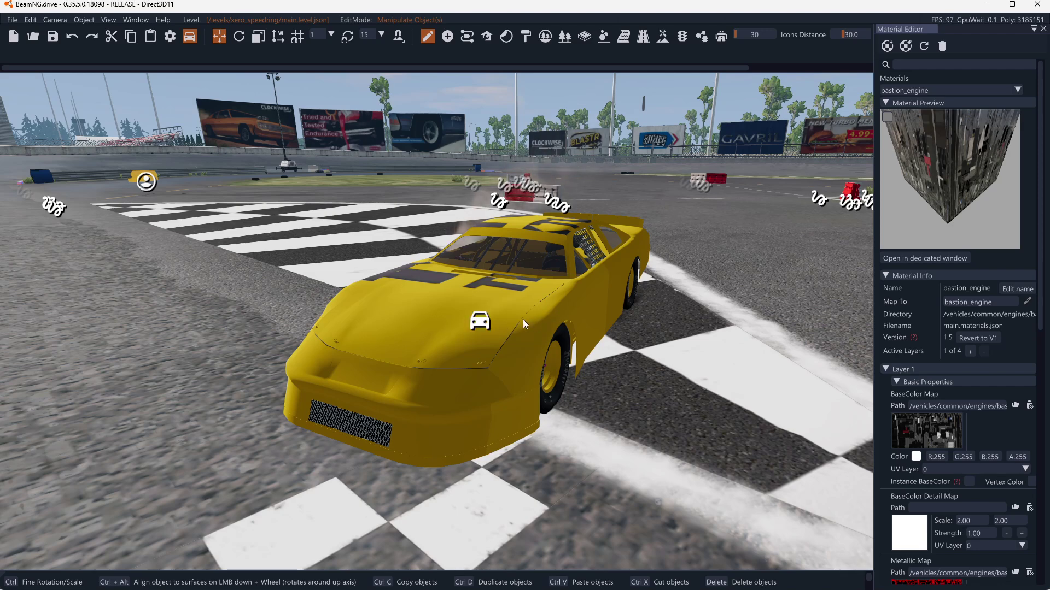
Select the car in the scene and keep latemodel_body.skin.87_name as the material being edited.
{"action": "left_click", "coordinate": [469, 323]}
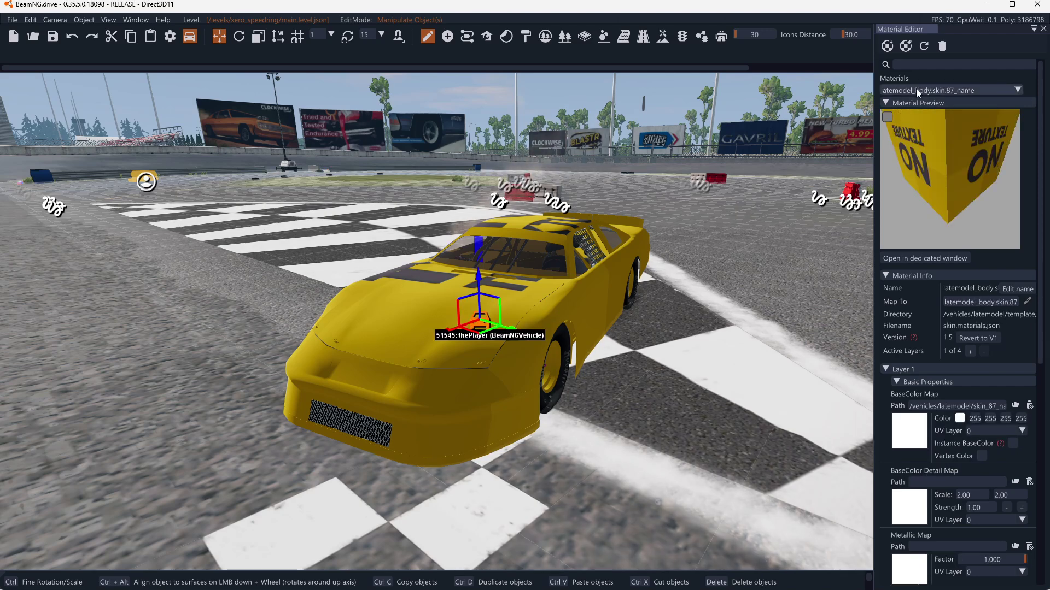
{"action": "left_click", "coordinate": [982, 92]}
{"action": "left_click", "coordinate": [982, 89]}
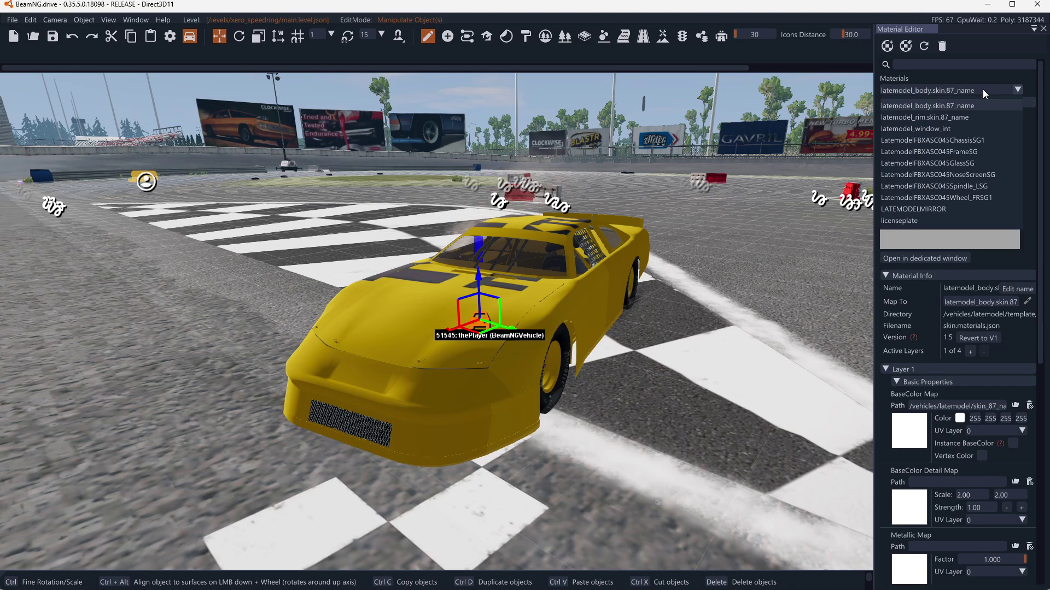
{"action": "left_click", "coordinate": [982, 90]}
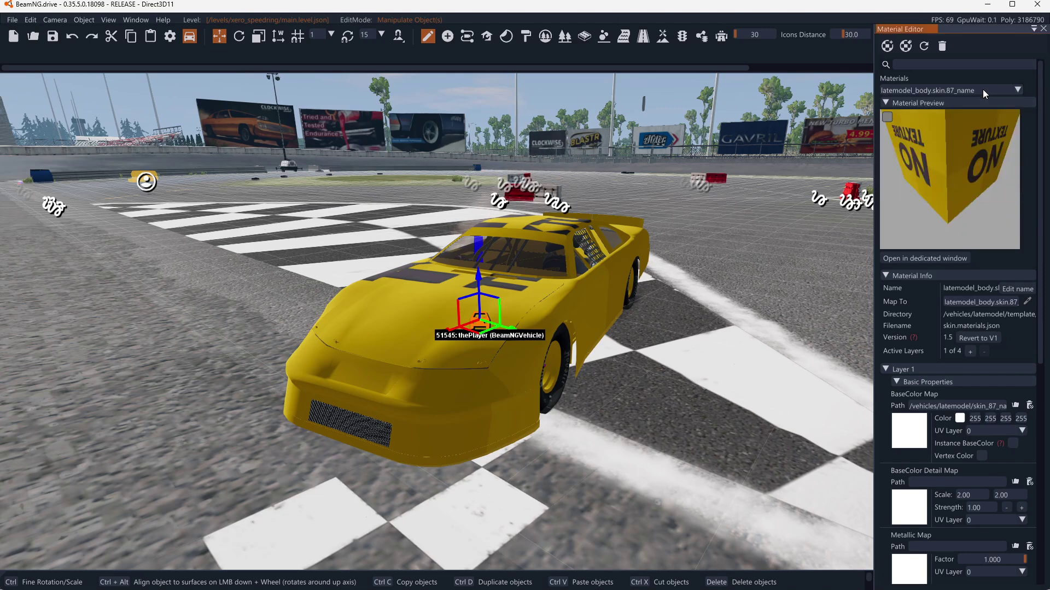
Replace the base color map of latemodel_body.skin.87_name with skin.dds from the latemodel template folder, and check the car outside the World Editor.
{"action": "left_click", "coordinate": [1030, 407]}
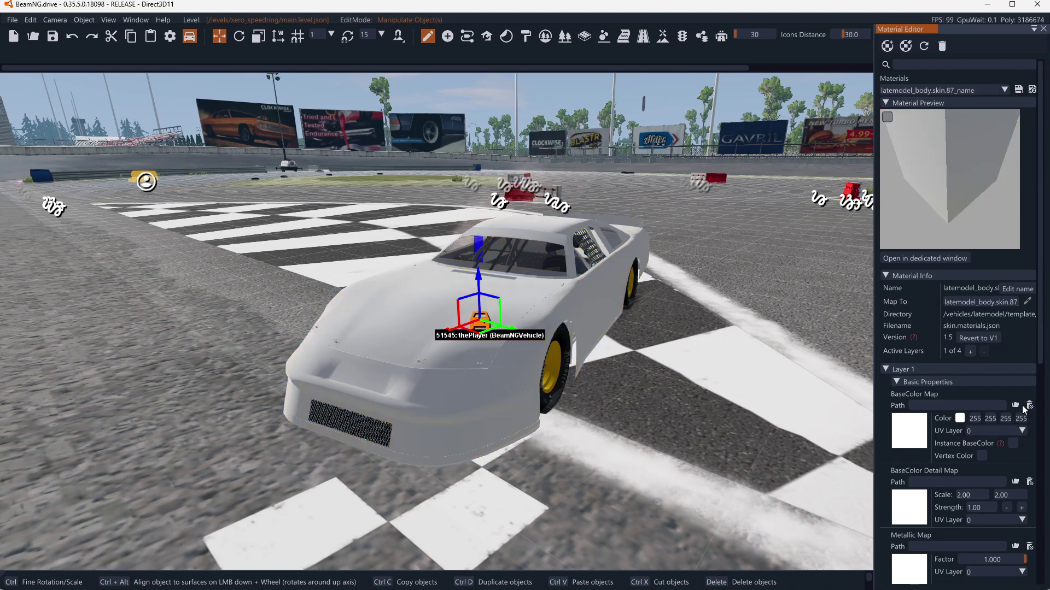
{"action": "left_click", "coordinate": [1016, 405]}
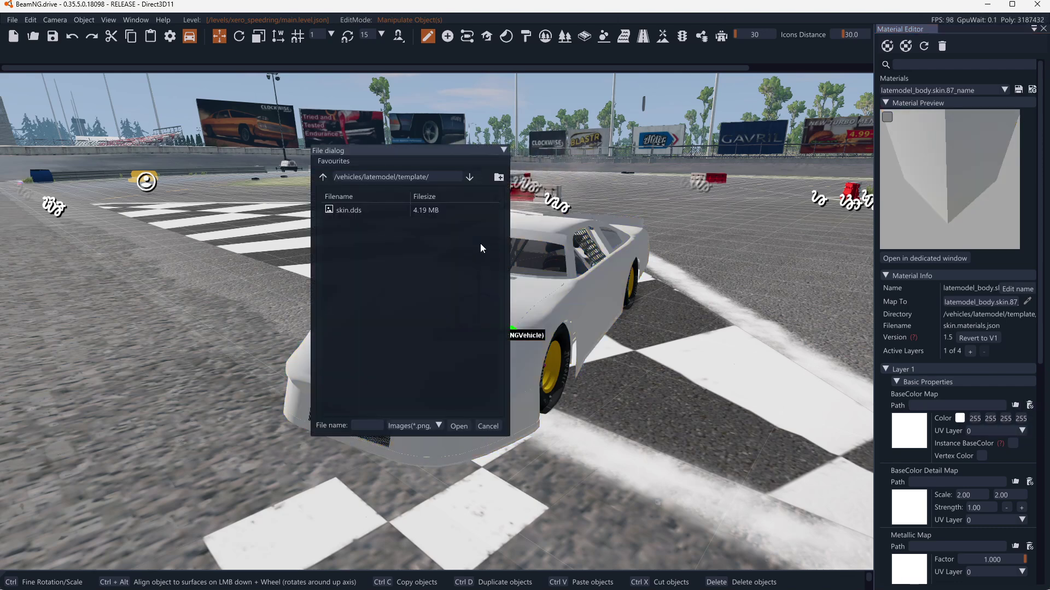
{"action": "left_click", "coordinate": [389, 209]}
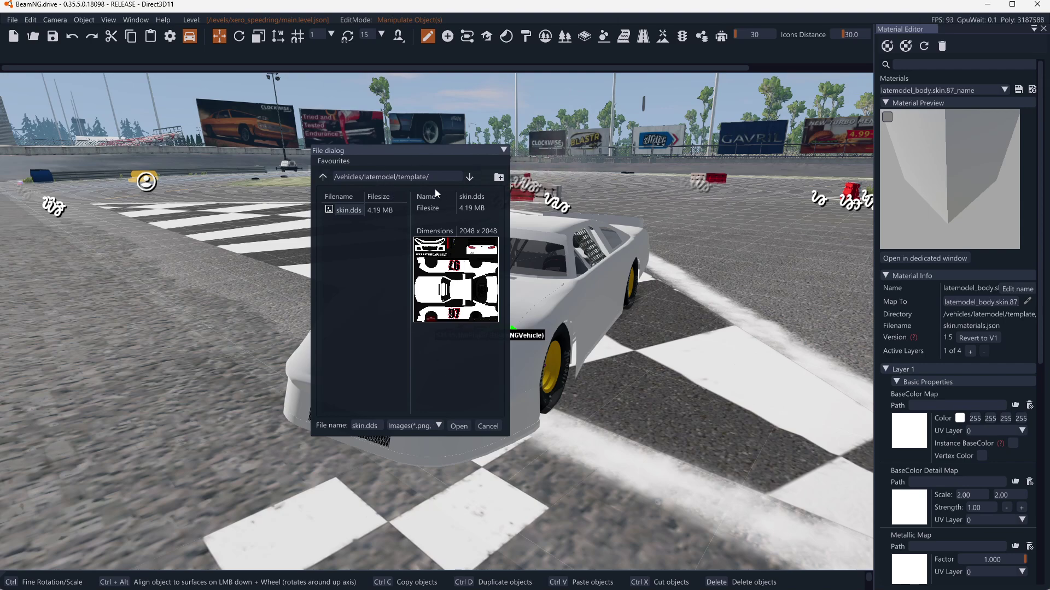
{"action": "left_click", "coordinate": [459, 426]}
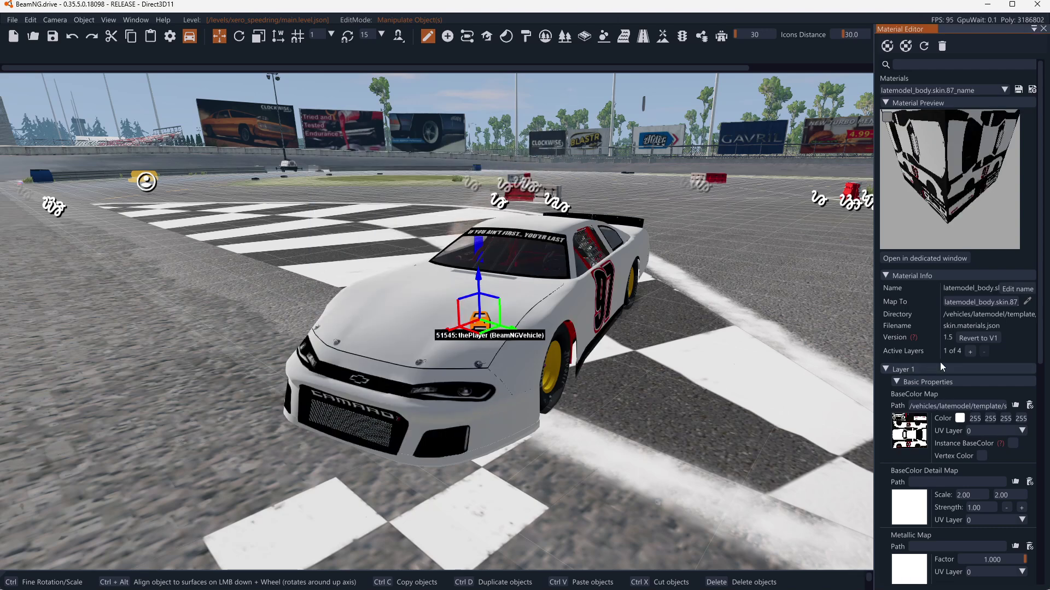
{"action": "key", "text": "F11"}
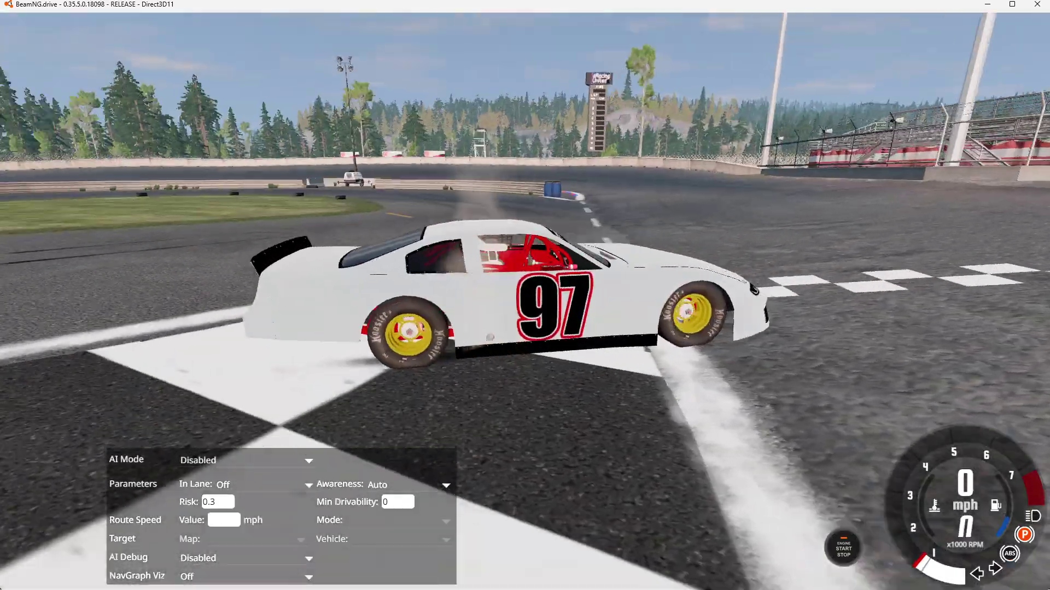
{"action": "key", "text": "F11"}
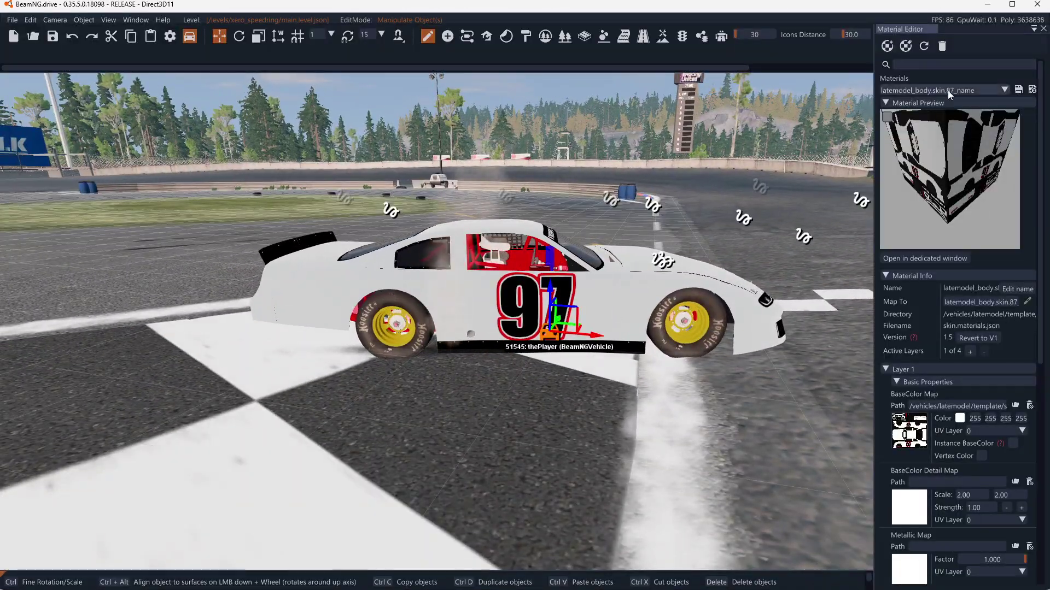
Replace the base color map of latemodel_rim.skin.87_name with skin.dds and save all modified materials.
{"action": "left_click", "coordinate": [947, 90]}
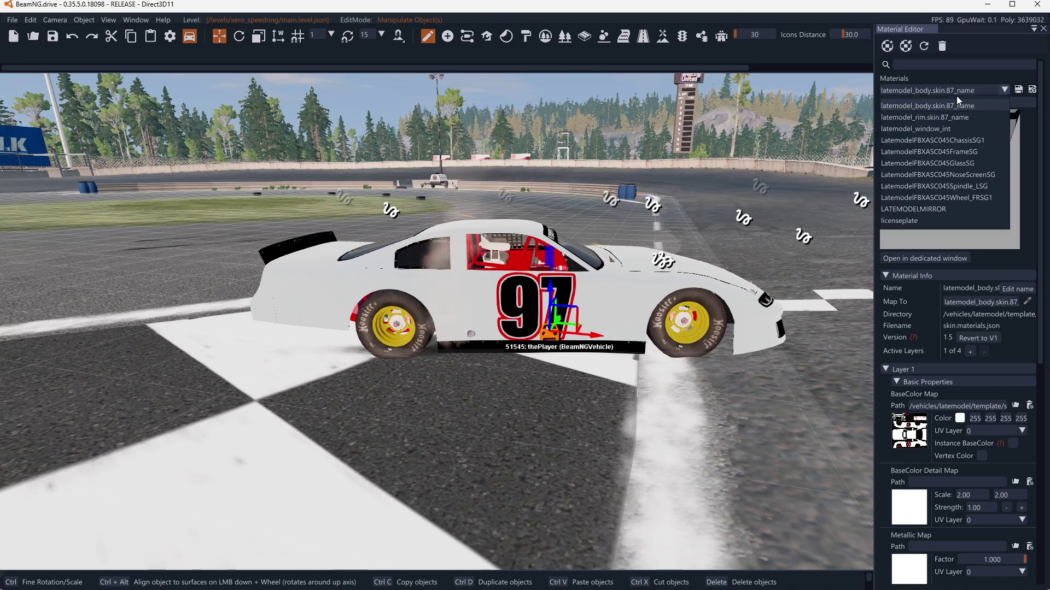
{"action": "left_click", "coordinate": [935, 117]}
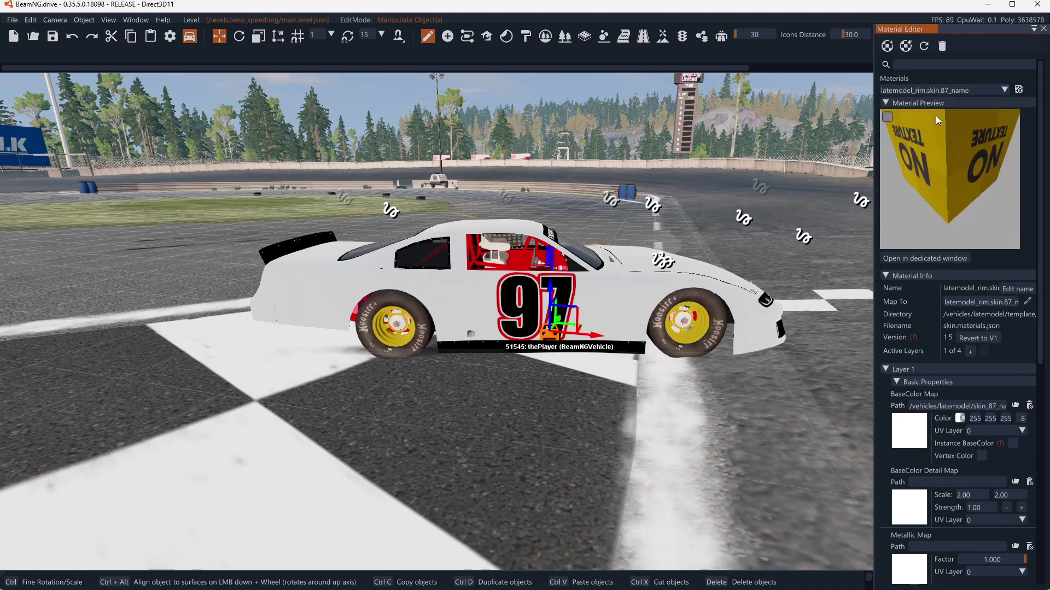
{"action": "left_click", "coordinate": [1029, 406]}
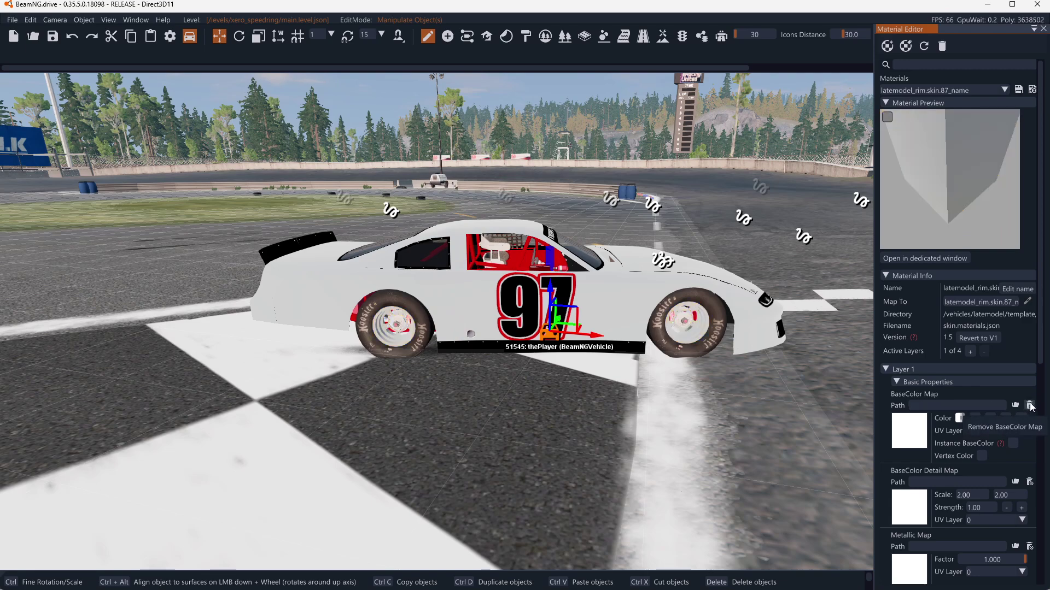
{"action": "left_click", "coordinate": [1015, 405]}
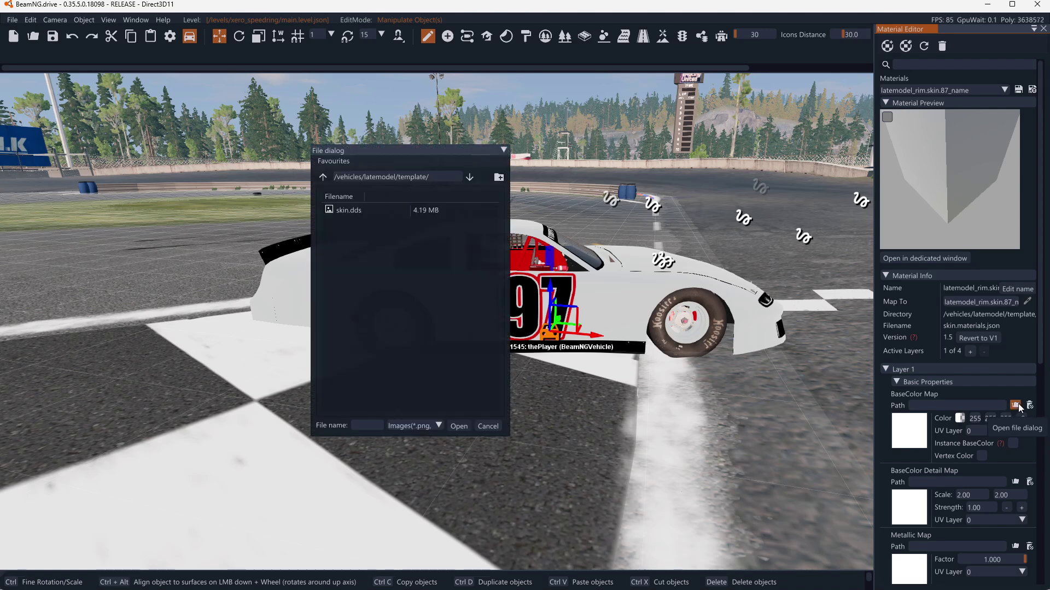
{"action": "left_click", "coordinate": [368, 213]}
{"action": "left_click", "coordinate": [407, 425]}
{"action": "left_click", "coordinate": [460, 426]}
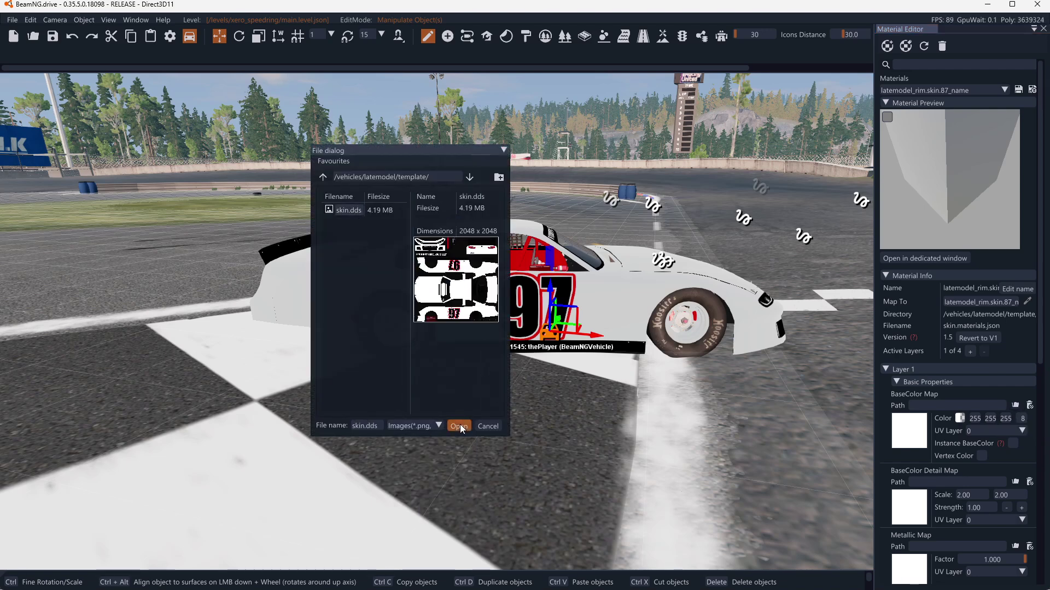
{"action": "left_click", "coordinate": [461, 426]}
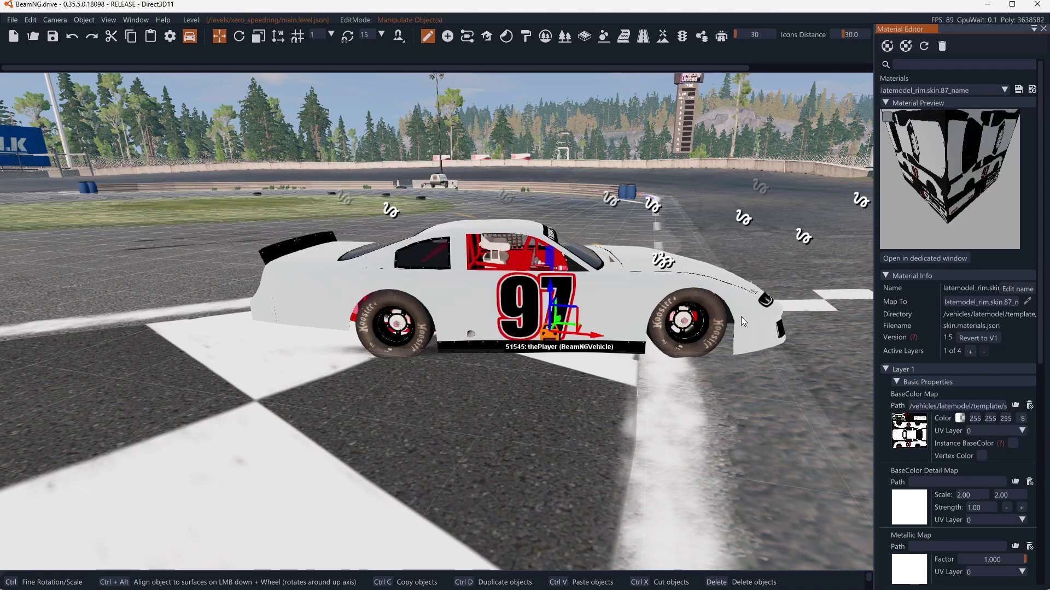
{"action": "left_click", "coordinate": [1019, 91]}
{"action": "left_click", "coordinate": [1019, 90]}
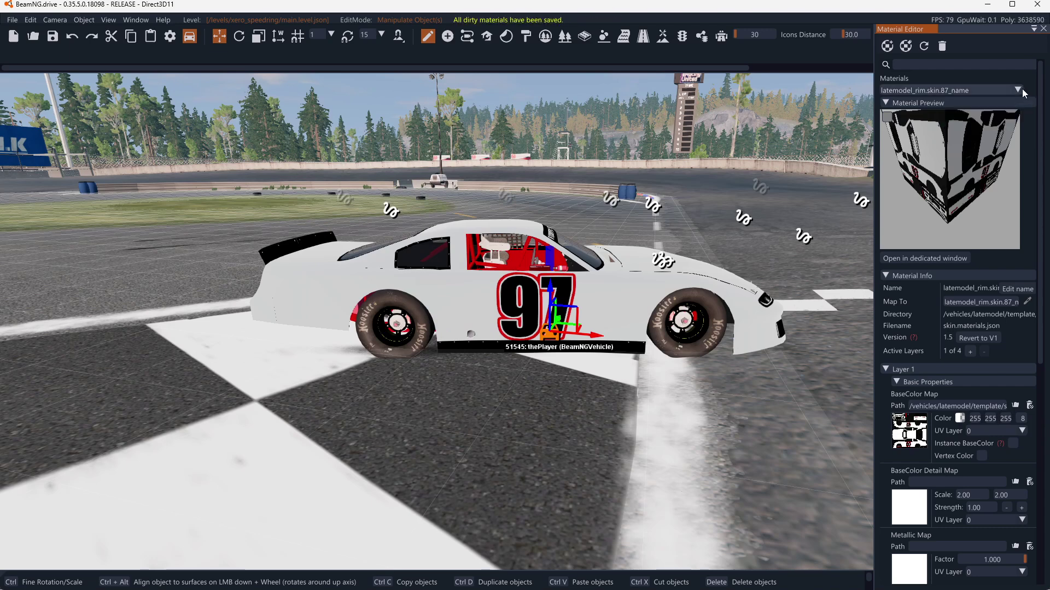
Switch to File Explorer, closing the extra template window, and open the 0.35 > vehicles > latemodel > template folder in place of Design stuff.
{"action": "mouse_move", "coordinate": [568, 584]}
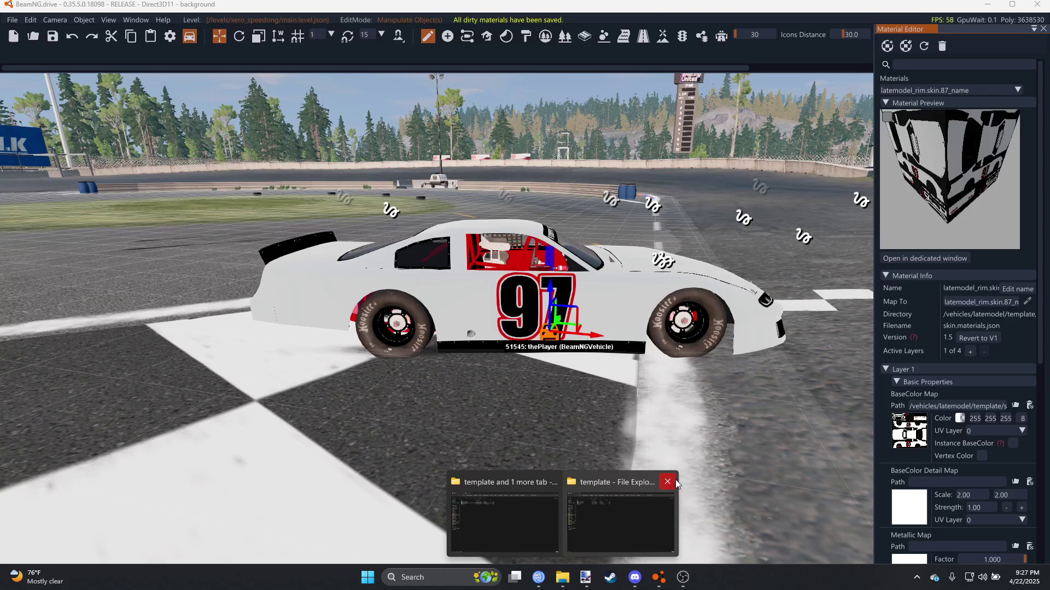
{"action": "left_click", "coordinate": [668, 481]}
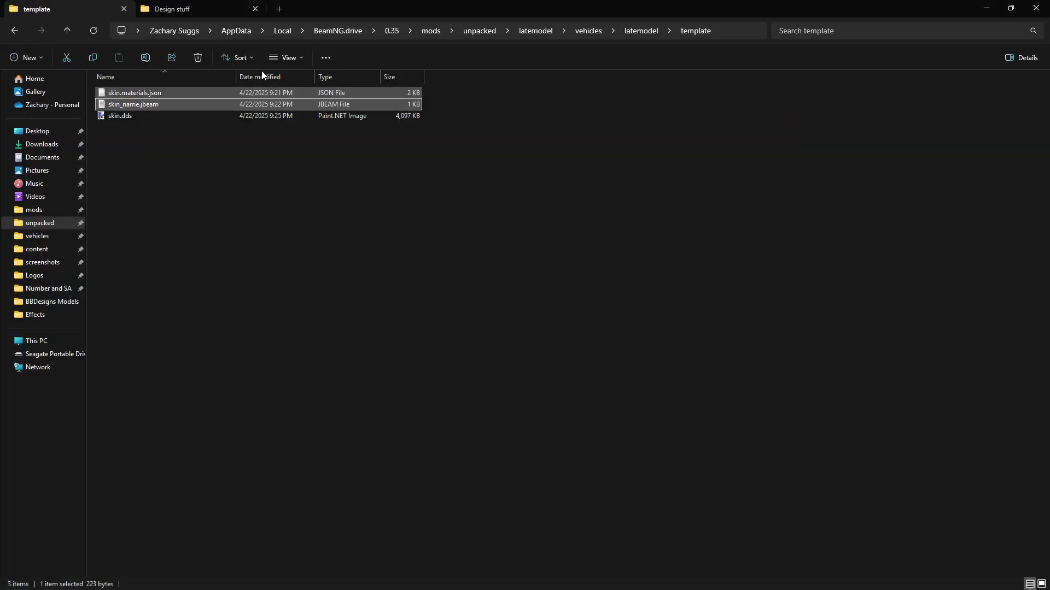
{"action": "left_click", "coordinate": [167, 8]}
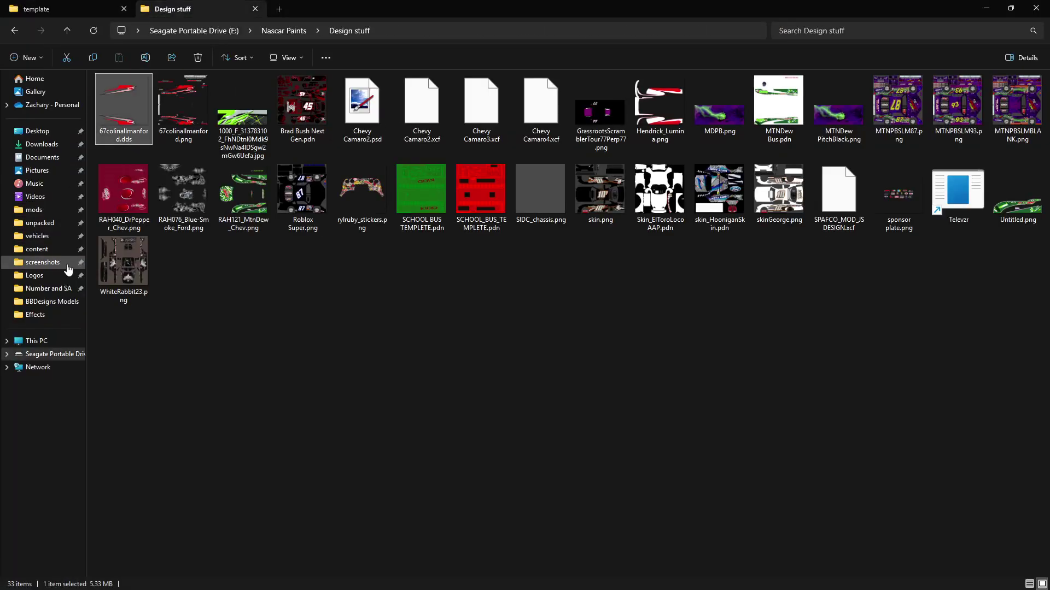
{"action": "left_click", "coordinate": [47, 241]}
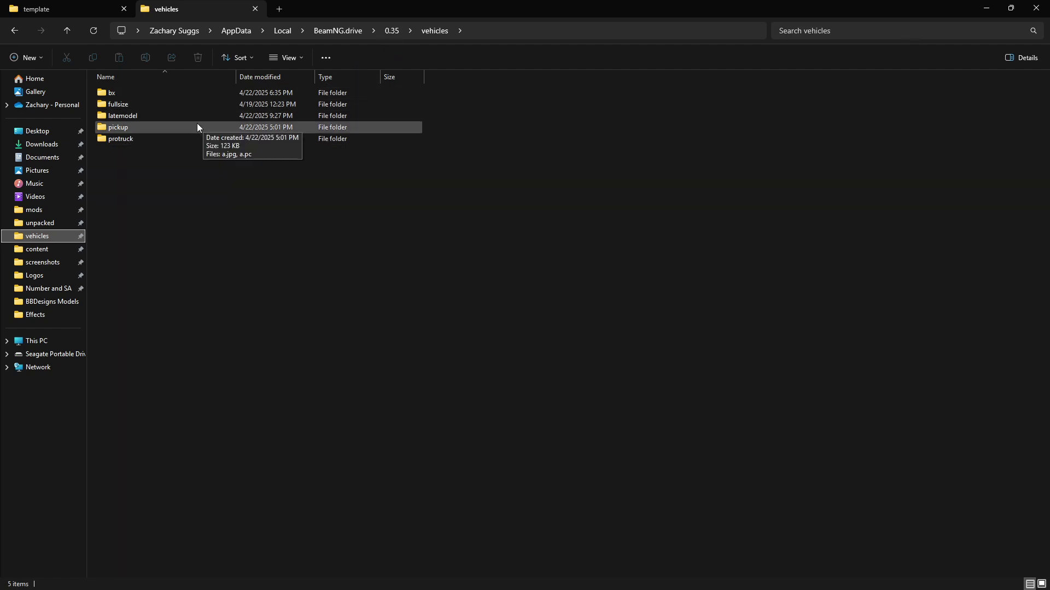
{"action": "double_click", "coordinate": [160, 117]}
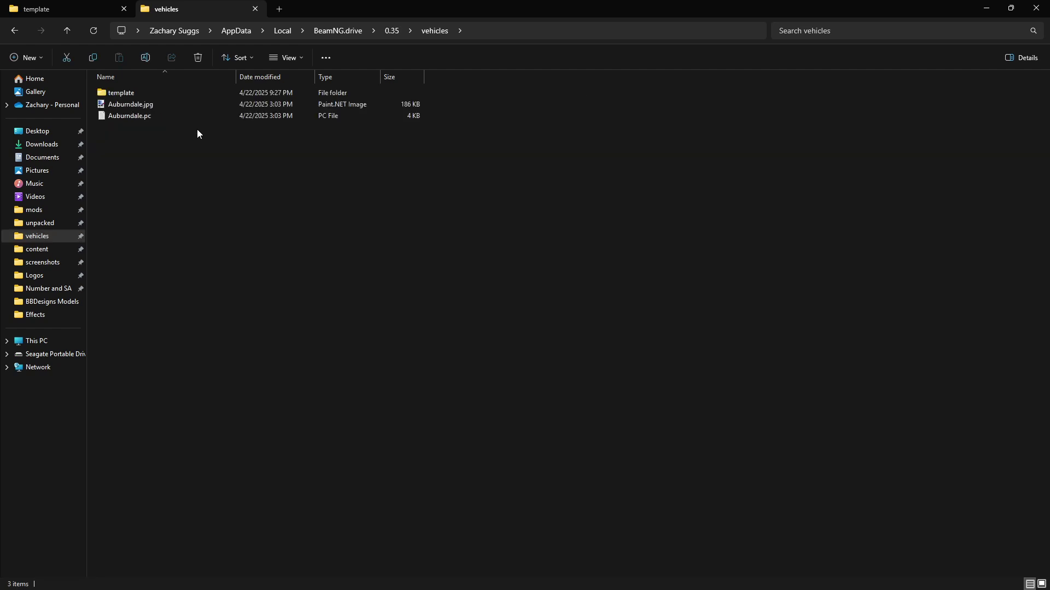
{"action": "double_click", "coordinate": [140, 91]}
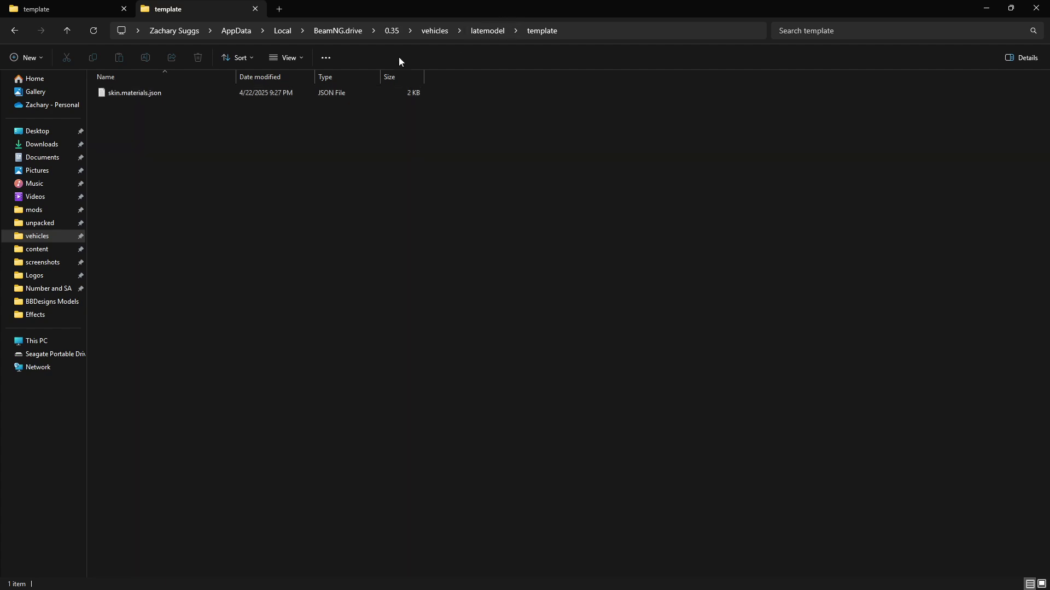
Open skin.materials.json from the vehicles template folder, examine its body and rim material entries, and close it.
{"action": "left_click", "coordinate": [159, 95]}
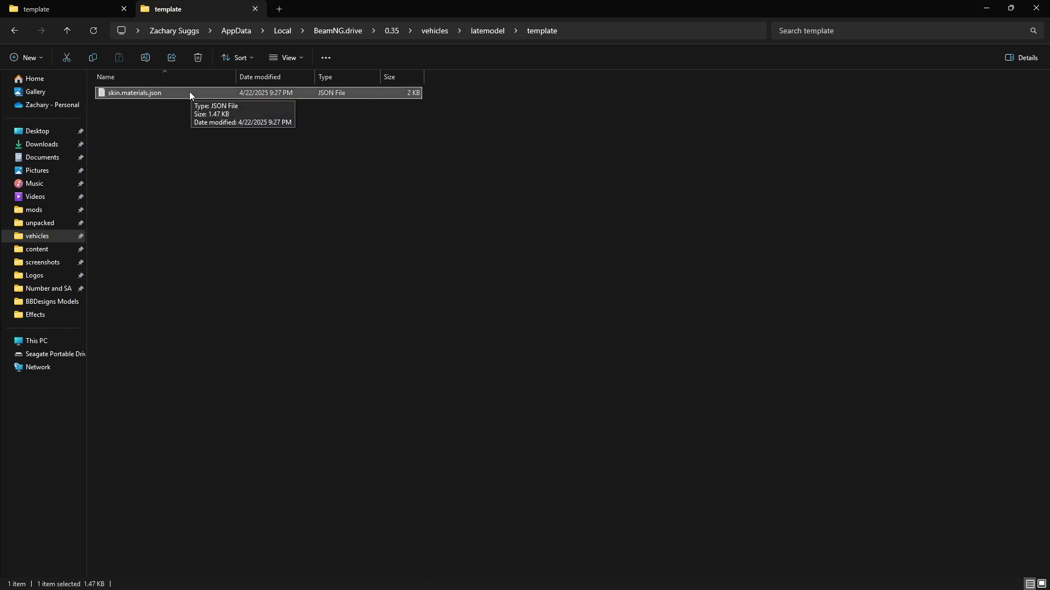
{"action": "double_click", "coordinate": [157, 92]}
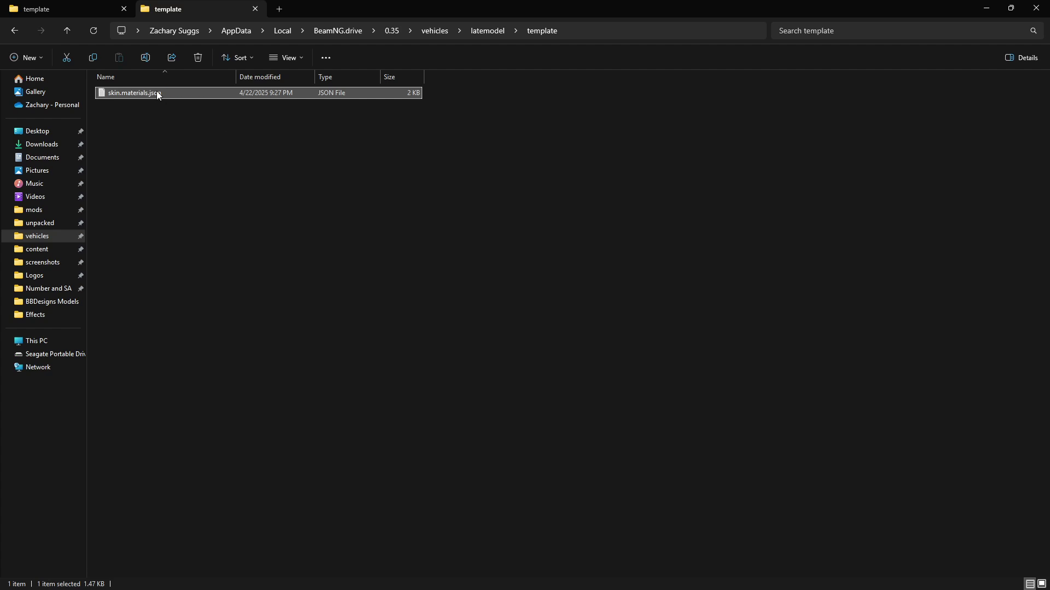
{"action": "scroll", "coordinate": [322, 296], "scroll_direction": "down", "scroll_amount": 4}
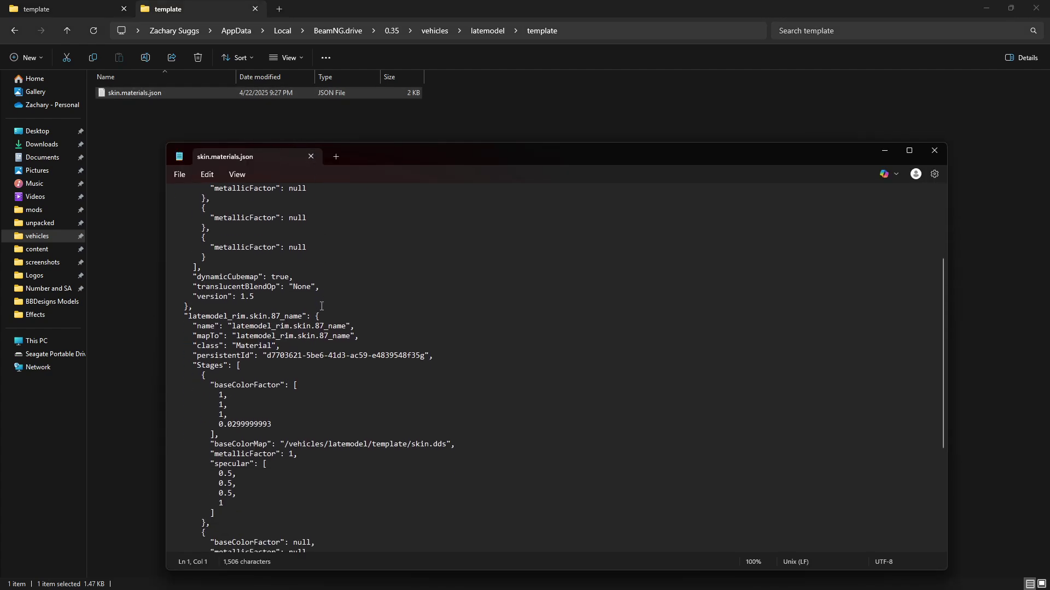
{"action": "scroll", "coordinate": [315, 249], "scroll_direction": "up", "scroll_amount": 4}
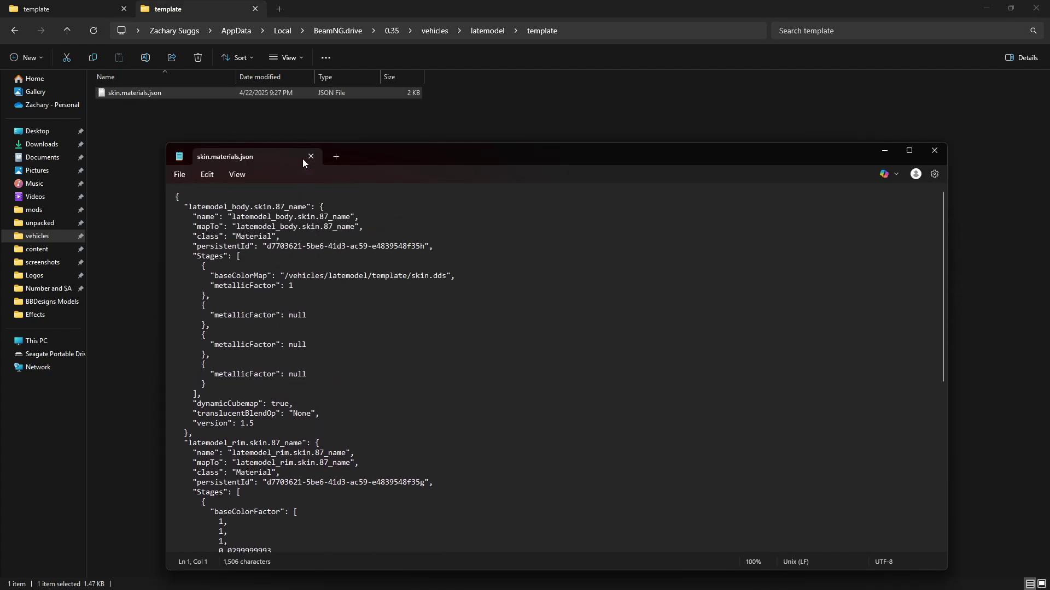
{"action": "left_click", "coordinate": [310, 156]}
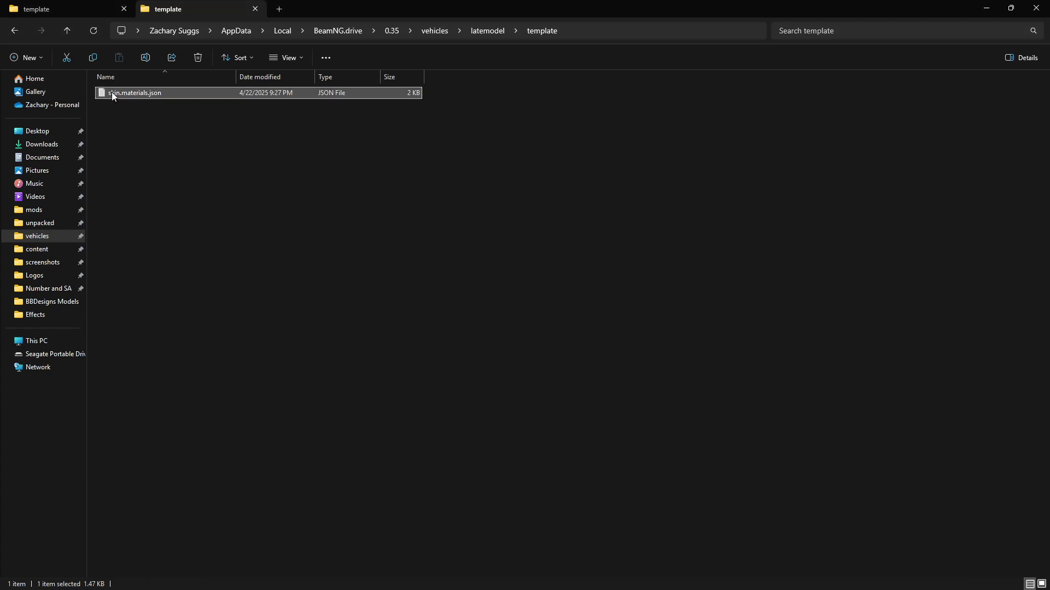
Move skin.materials.json into the unpacked mod's latemodel template folder, replacing the existing file, and return to BeamNG.drive.
{"action": "left_click_drag", "start_coordinate": [167, 95], "coordinate": [229, 217]}
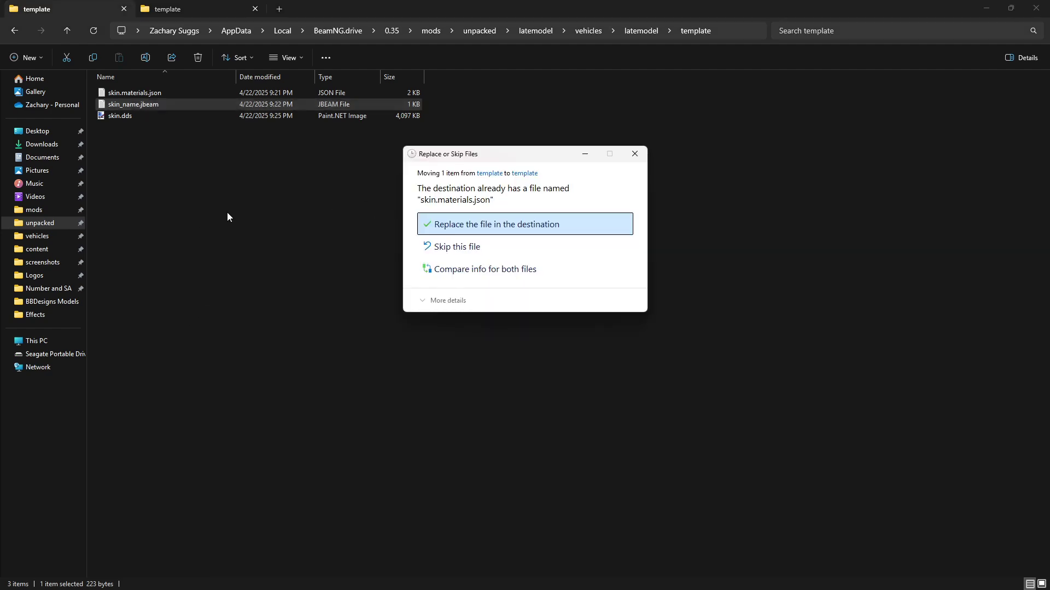
{"action": "left_click", "coordinate": [471, 229]}
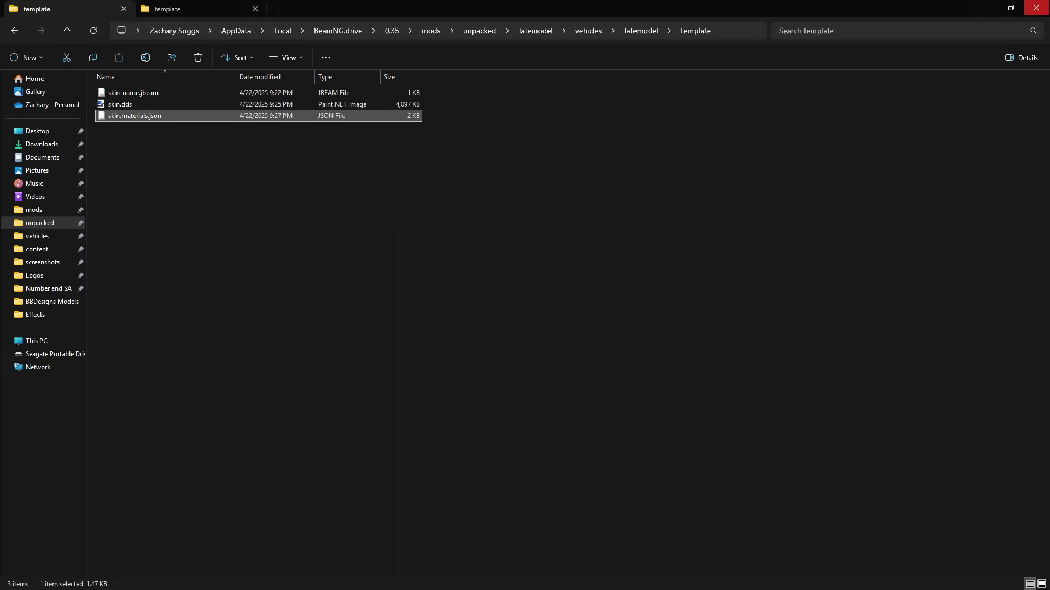
{"action": "left_click", "coordinate": [987, 8]}
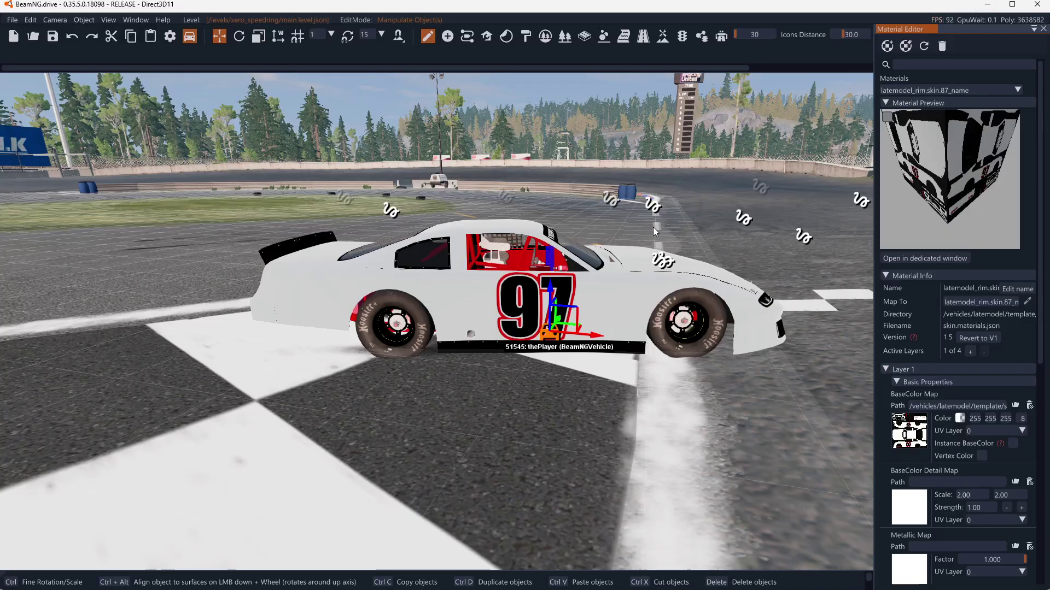
Leave the World Editor and inspect the finished skin from around the car.
{"action": "key", "text": "F11"}
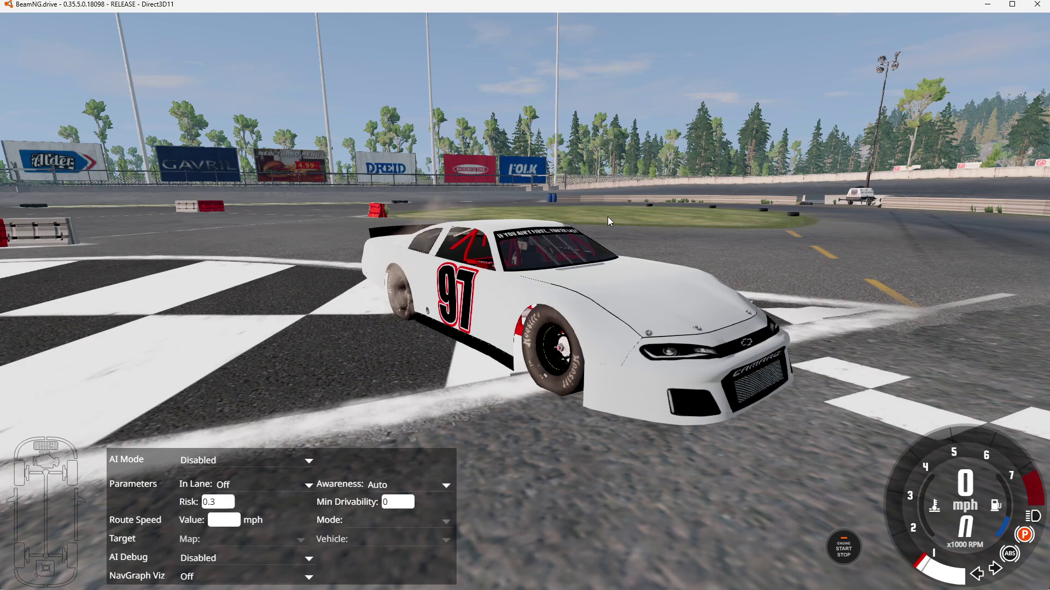
{"action": "key", "text": "F11"}
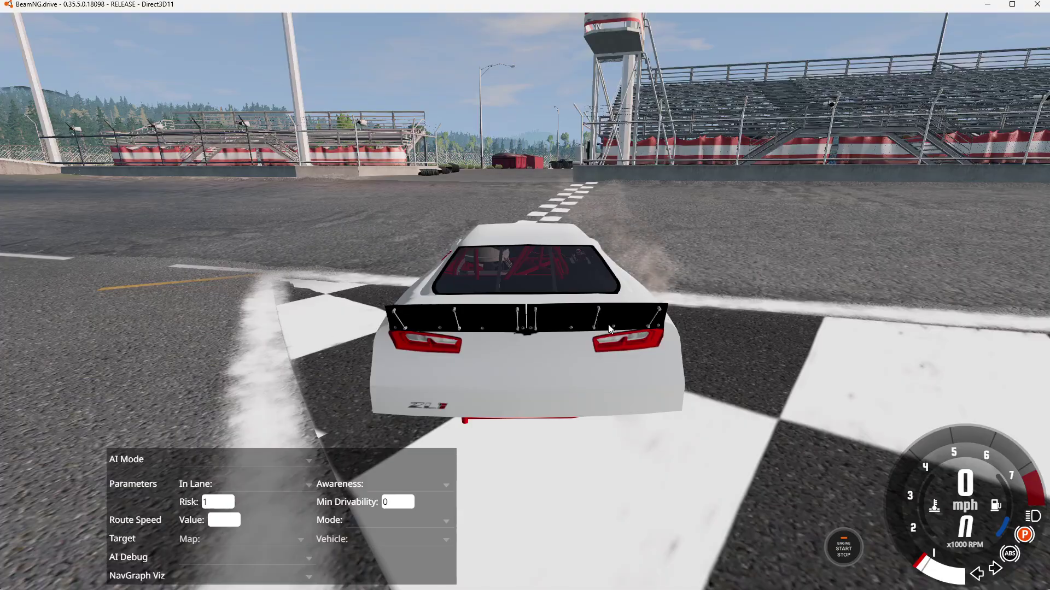
{"action": "left_click_drag", "start_coordinate": [609, 324], "coordinate": [328, 325]}
Drive the car around the speedway to view the skin in motion.
{"action": "key", "text": "Up"}
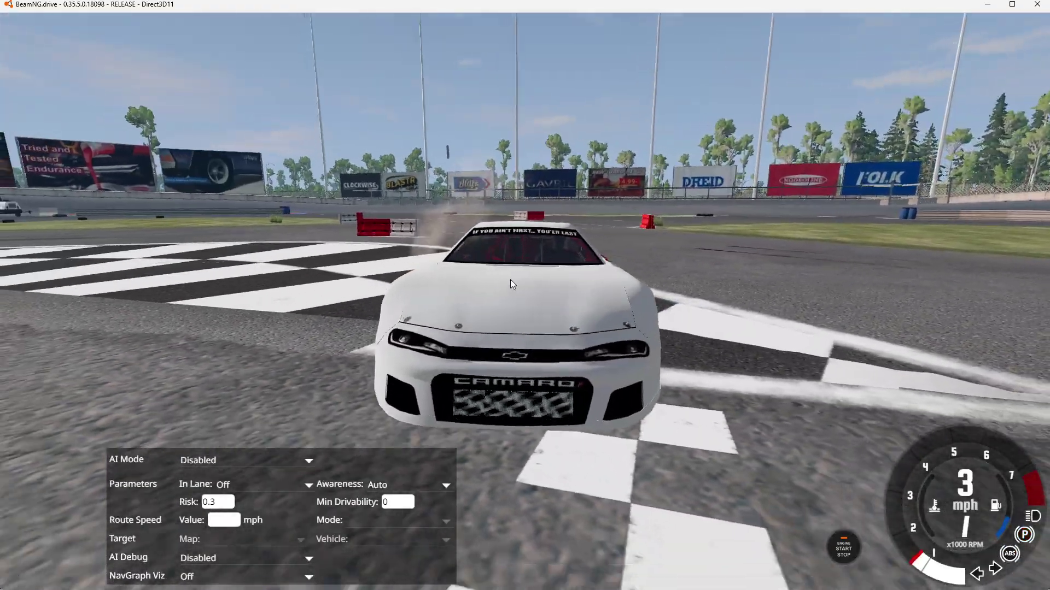
{"action": "key", "text": "Up"}
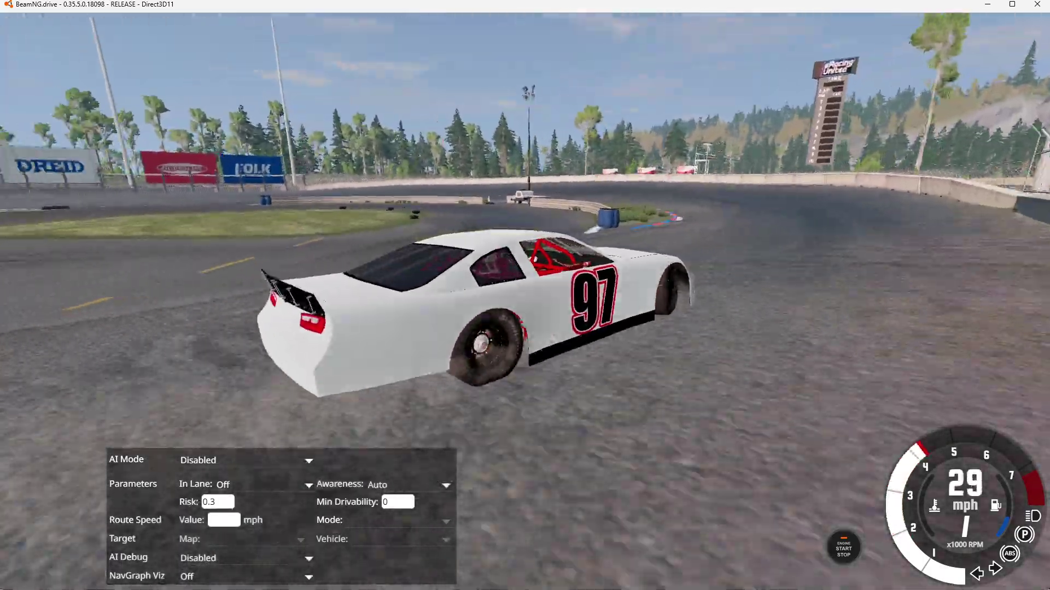
{"action": "key", "text": "Up"}
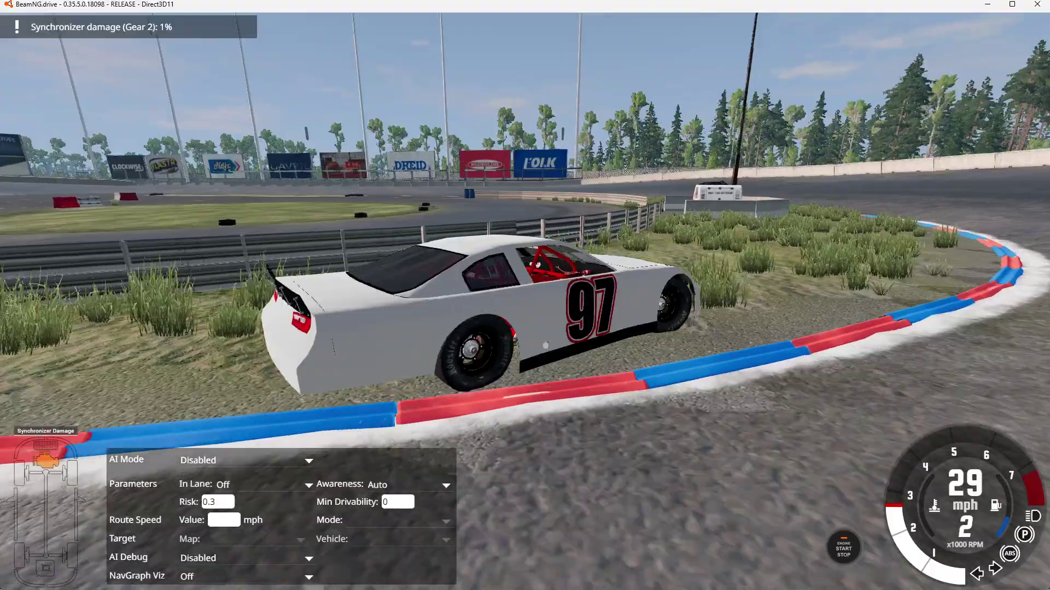
{"action": "key", "text": "Up"}
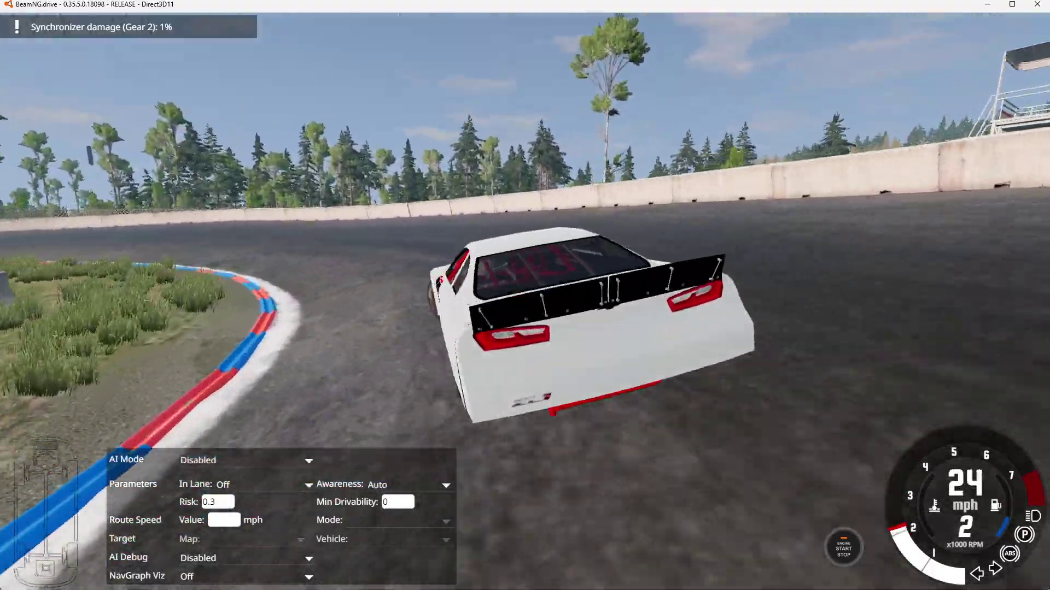
{"action": "key", "text": "Up"}
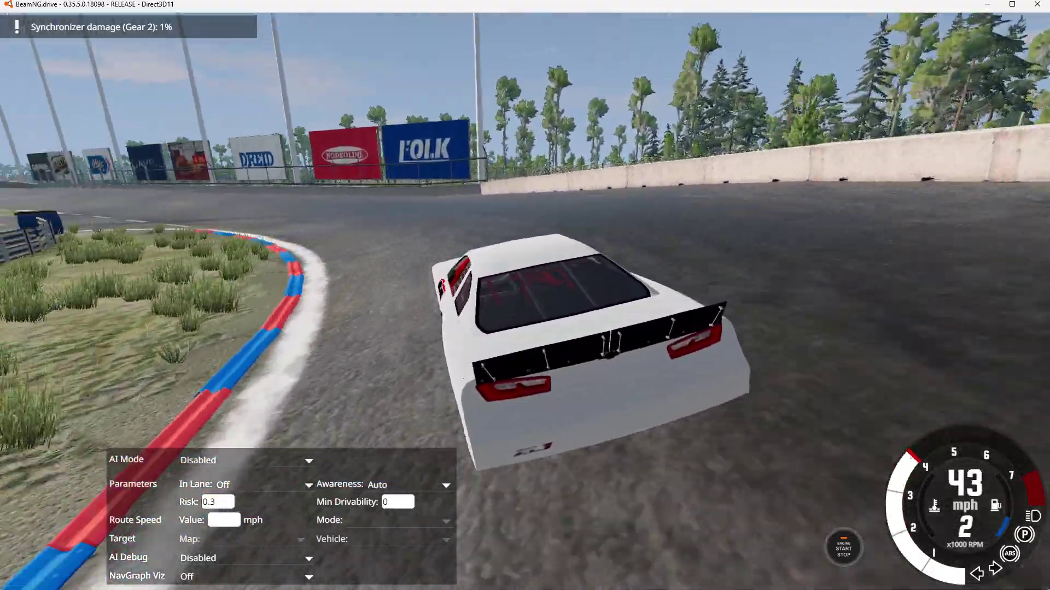
{"action": "key", "text": "Up"}
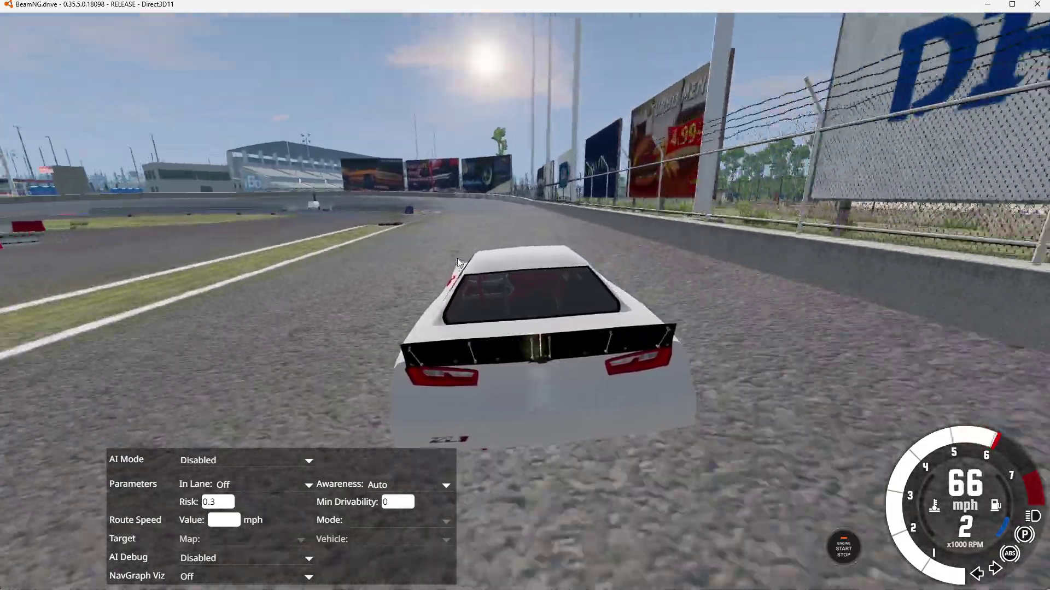
Keep lapping the speedway counterclockwise, braking into the turns and accelerating out, to view the skin from behind at racing speed.
{"action": "key", "text": "Down"}
{"action": "key", "text": "Left"}
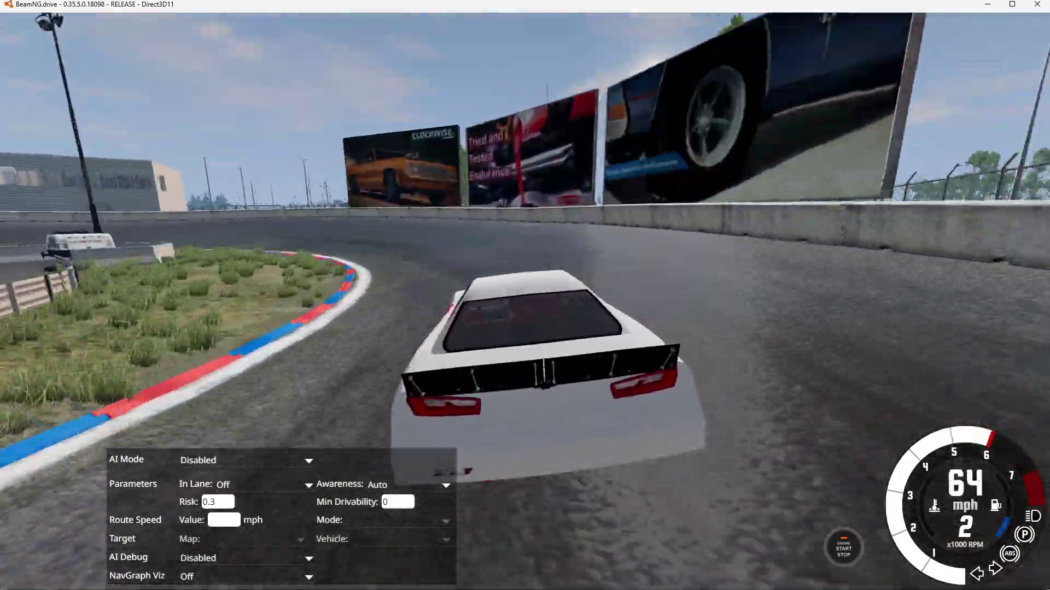
{"action": "key", "text": "Left"}
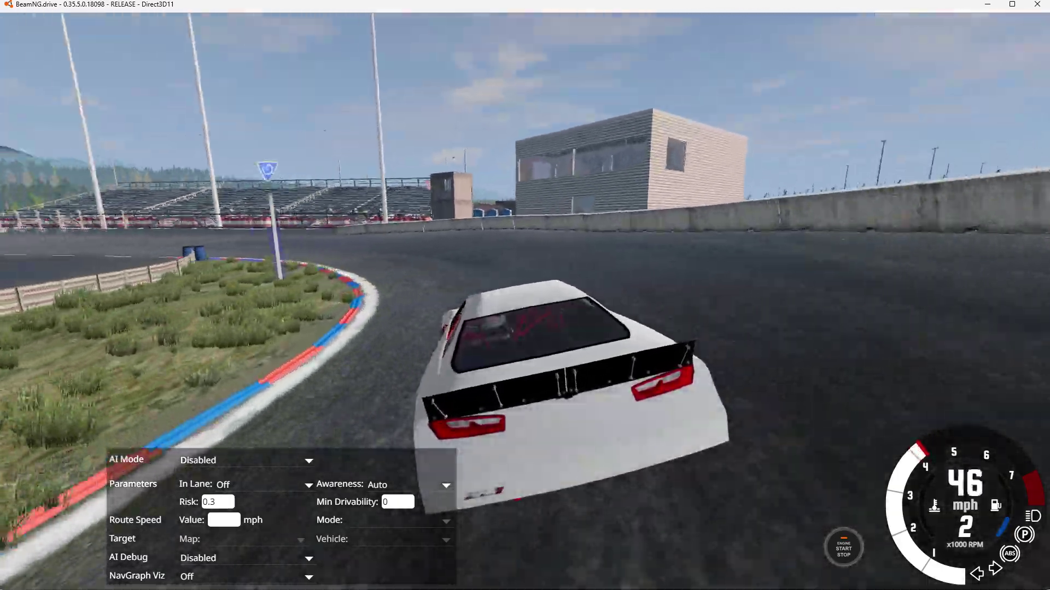
{"action": "key", "text": "Up"}
{"action": "key", "text": "Left"}
{"action": "key", "text": "Up"}
{"action": "key", "text": "Left"}
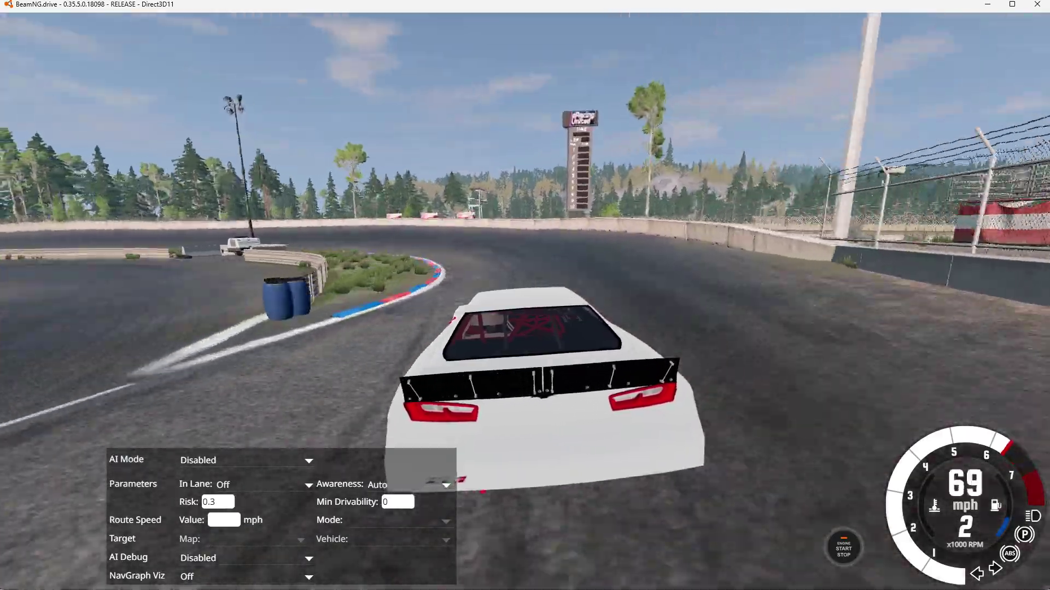
{"action": "key", "text": "Down"}
{"action": "key", "text": "Left"}
{"action": "key", "text": "Down"}
{"action": "key", "text": "Left"}
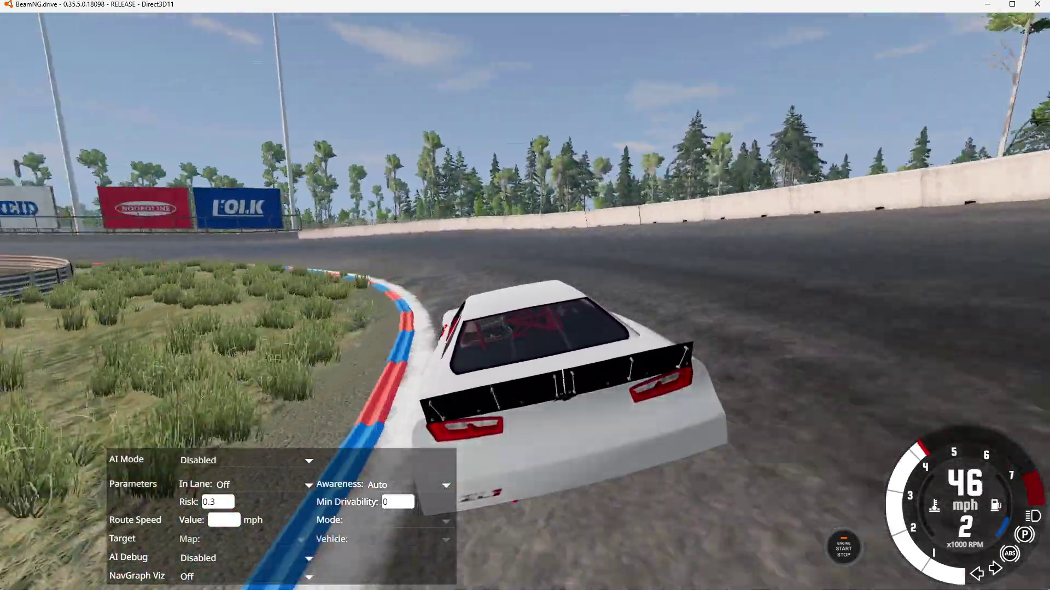
{"action": "key", "text": "Up"}
{"action": "key", "text": "Left"}
{"action": "key", "text": "Down"}
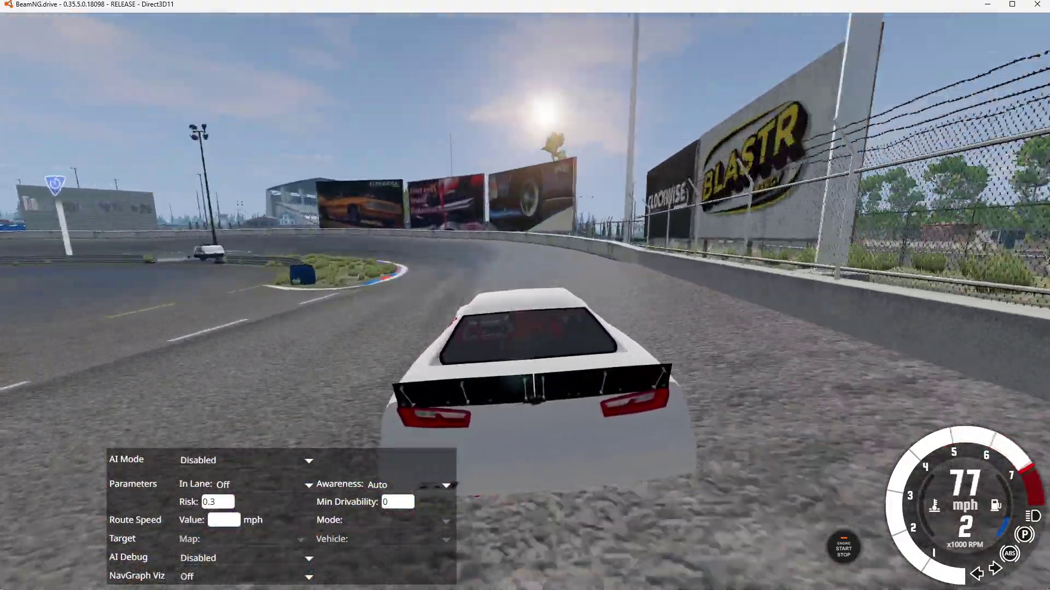
{"action": "key", "text": "Down"}
{"action": "key", "text": "Left"}
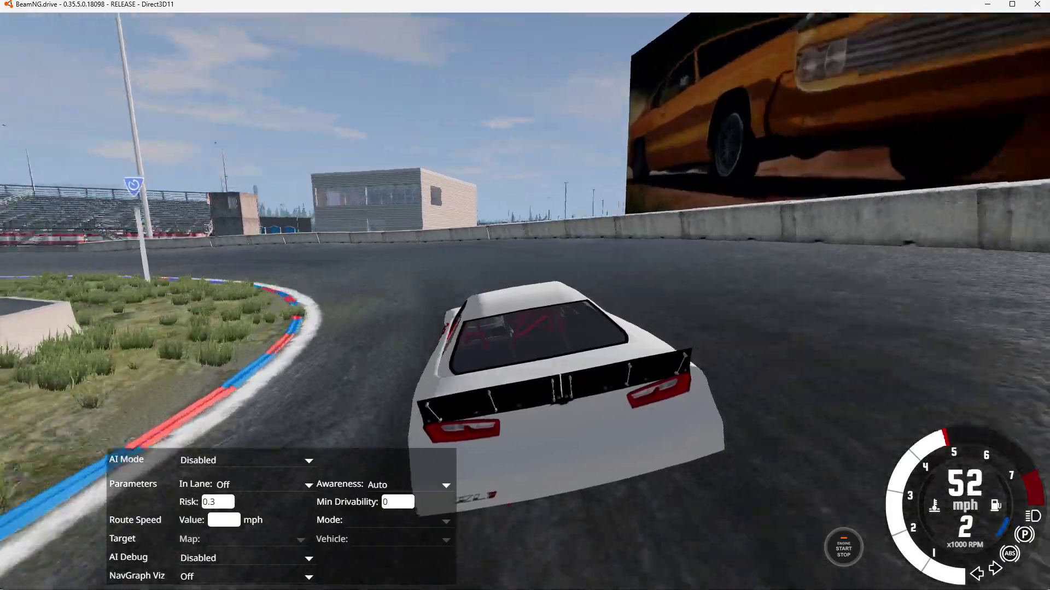
{"action": "key", "text": "Up"}
{"action": "key", "text": "Left"}
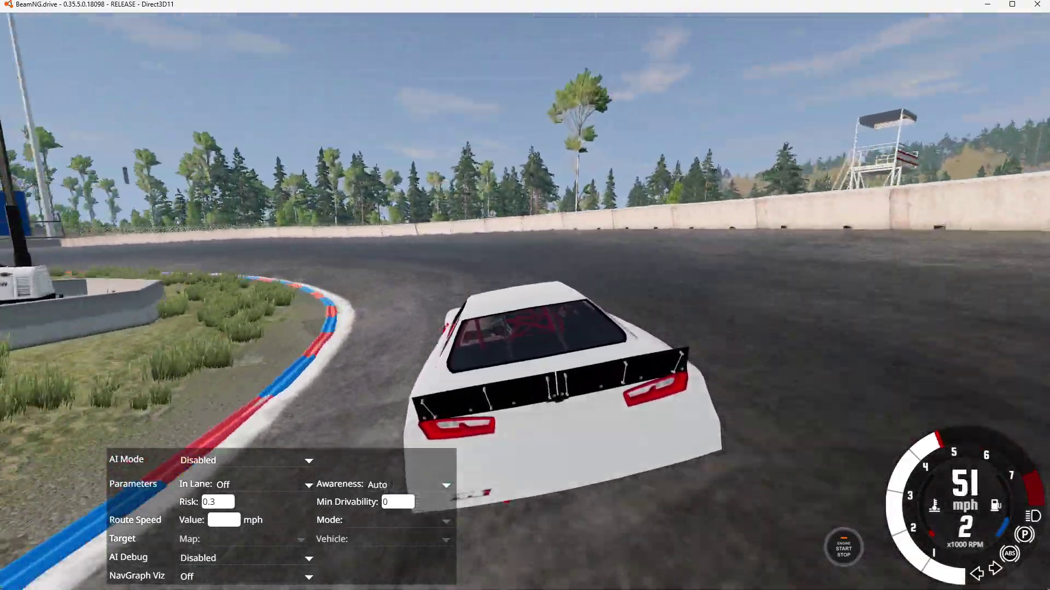
{"action": "key", "text": "Up"}
{"action": "key", "text": "Left"}
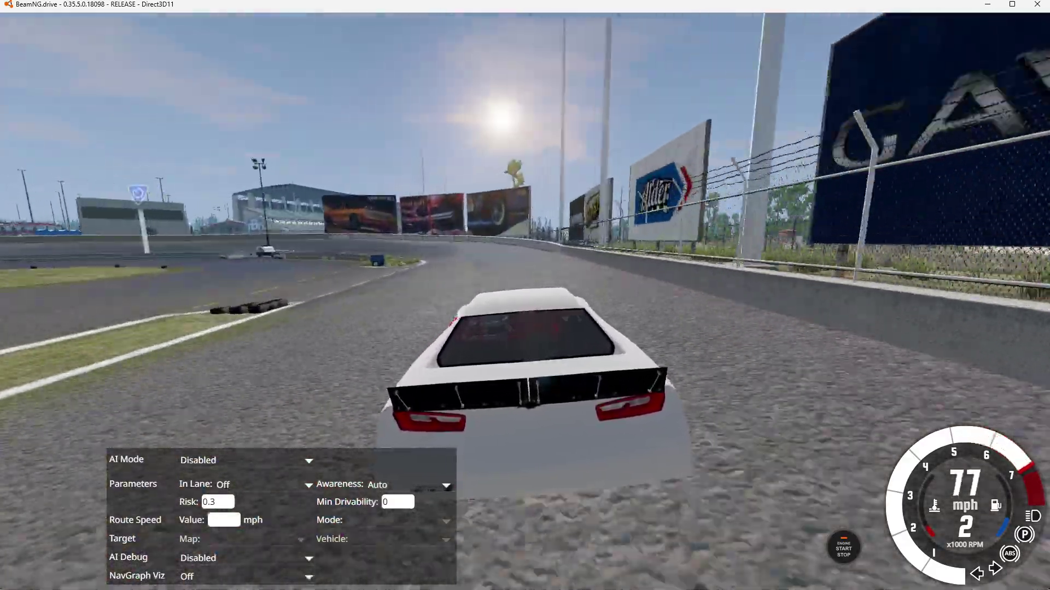
{"action": "key", "text": "Left"}
{"action": "key", "text": "Down"}
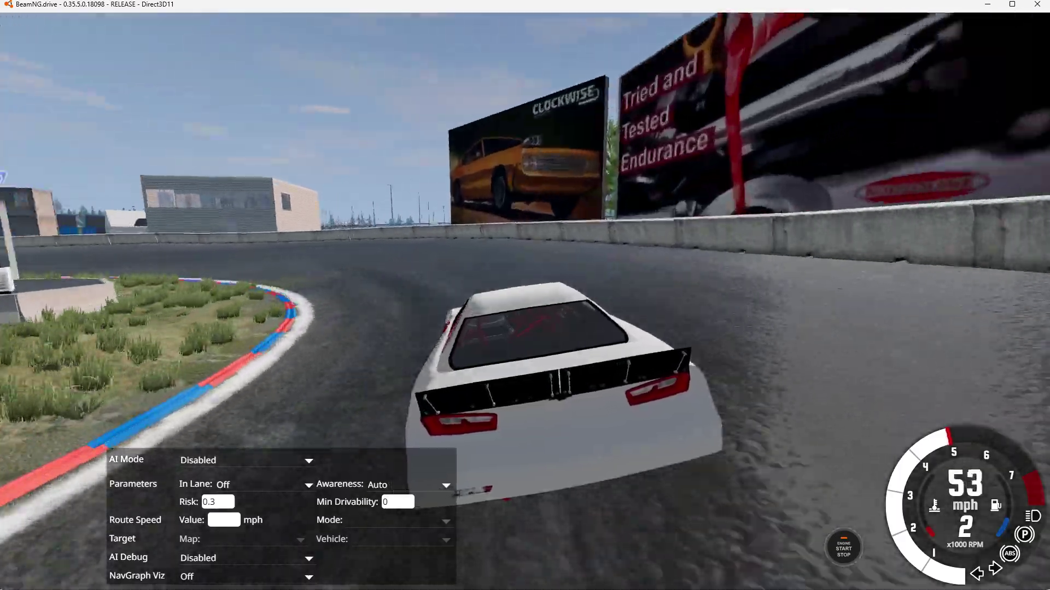
{"action": "key", "text": "Left"}
{"action": "key", "text": "Up"}
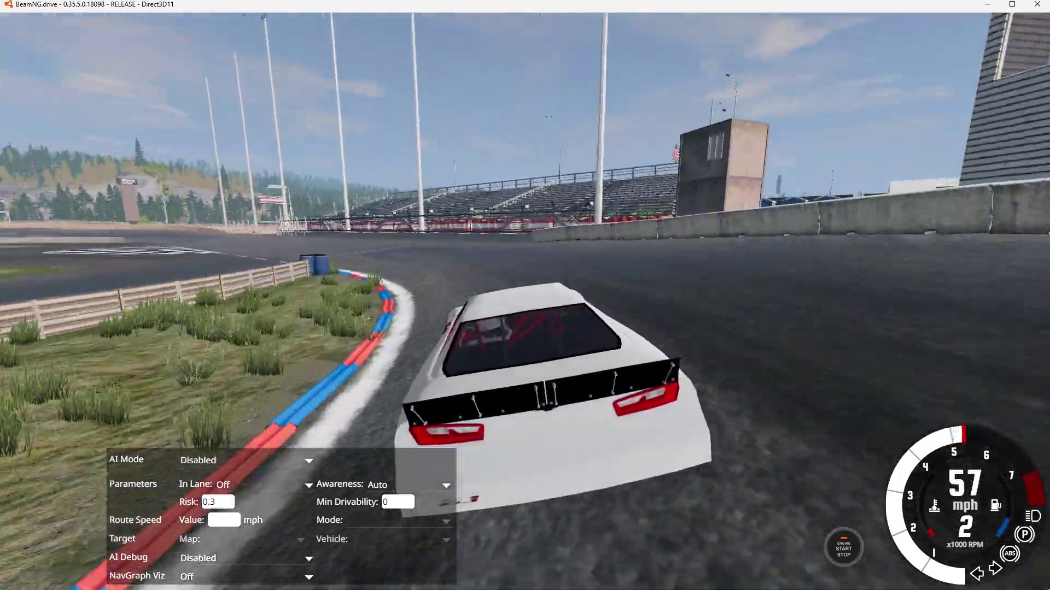
{"action": "key", "text": "Up"}
{"action": "key", "text": "Left"}
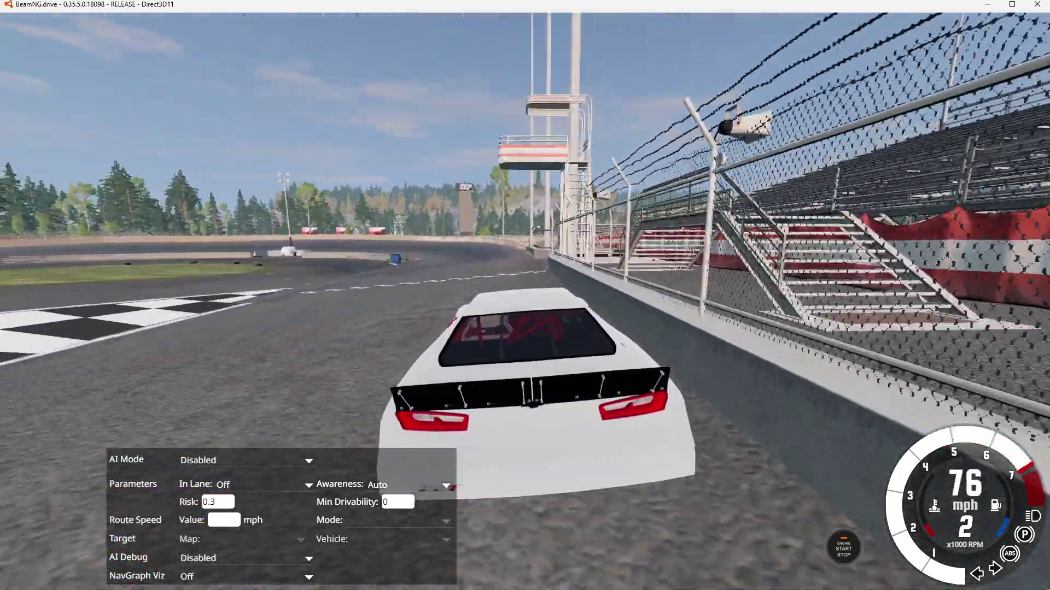
{"action": "key", "text": "Left"}
{"action": "key", "text": "Down"}
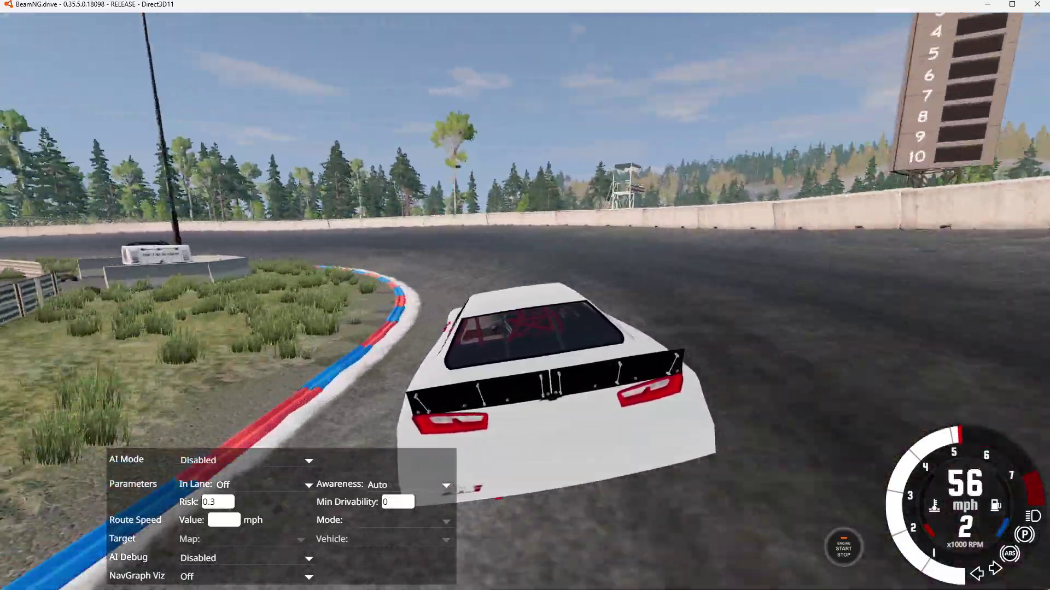
{"action": "key", "text": "Left"}
{"action": "key", "text": "Up"}
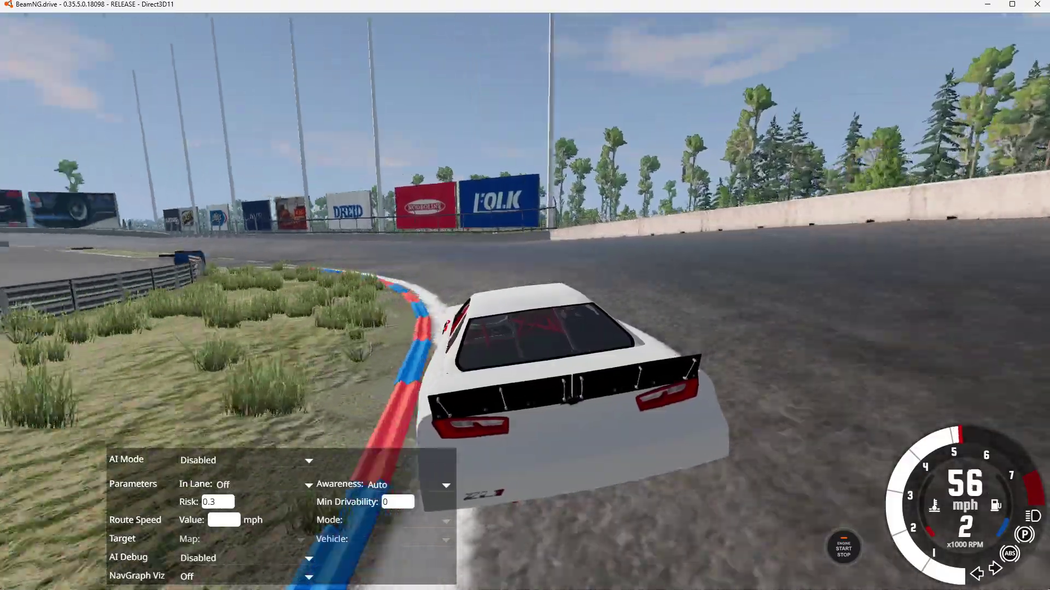
{"action": "key", "text": "Up"}
{"action": "key", "text": "Left"}
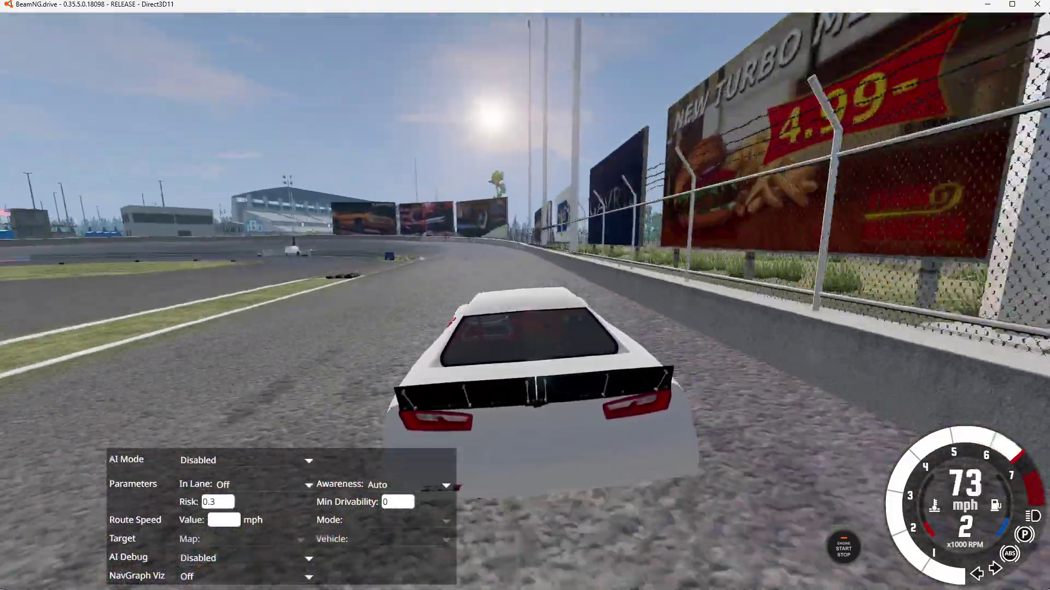
{"action": "key", "text": "Up"}
{"action": "key", "text": "Left"}
{"action": "key", "text": "Down"}
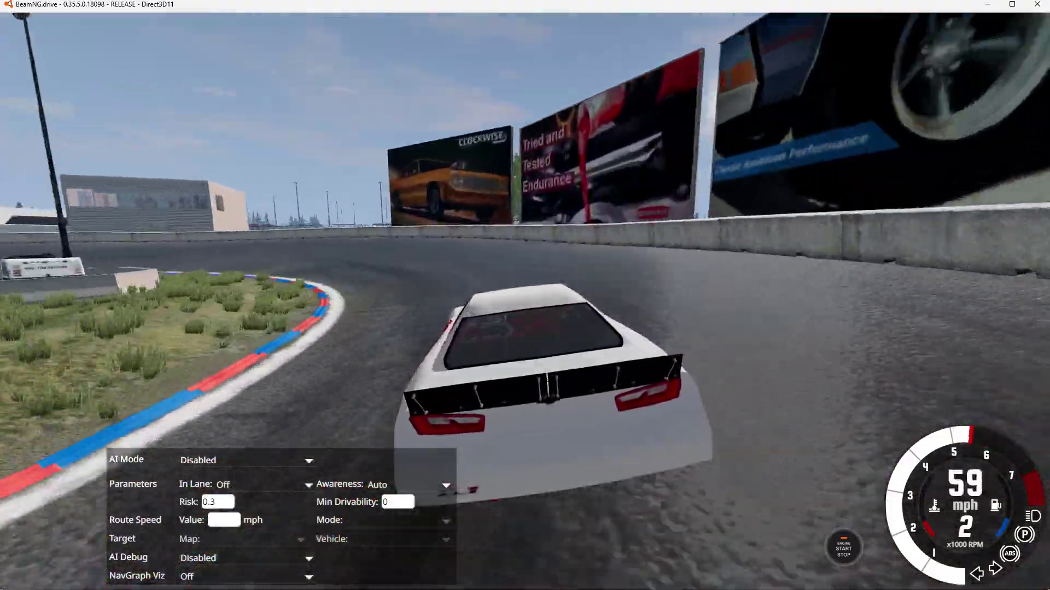
{"action": "key", "text": "Left"}
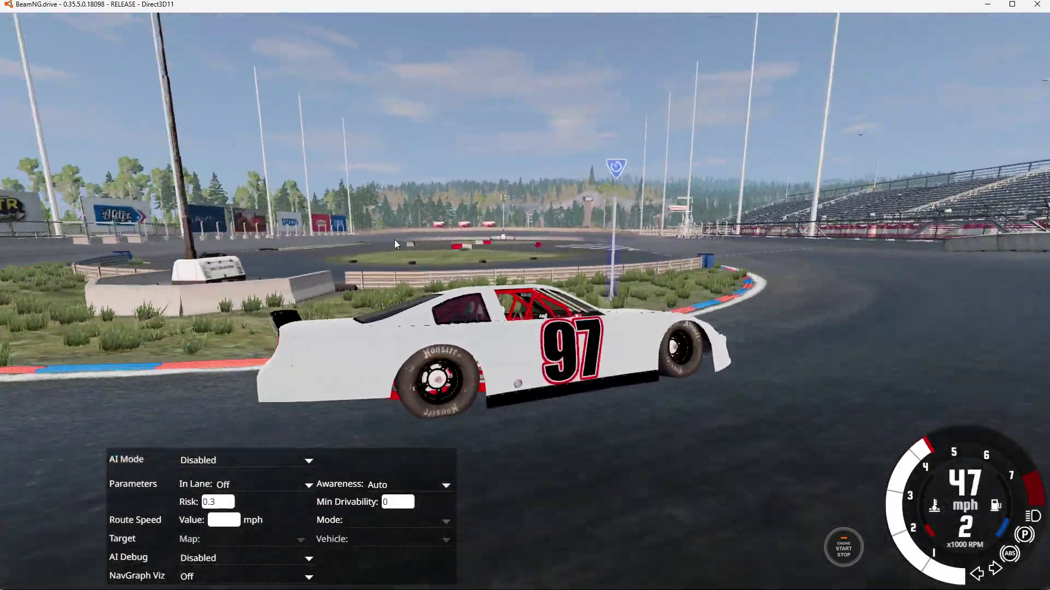
Stop the car on the checkered pavement in side view, pause the simulation, and switch to OBS.
{"action": "key", "text": "Left"}
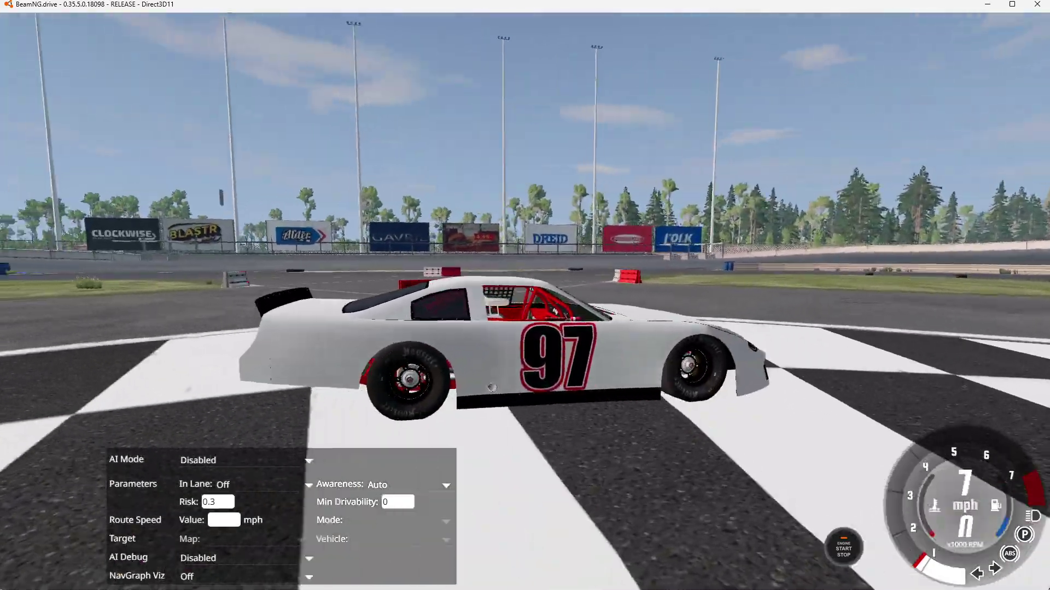
{"action": "key", "text": "j"}
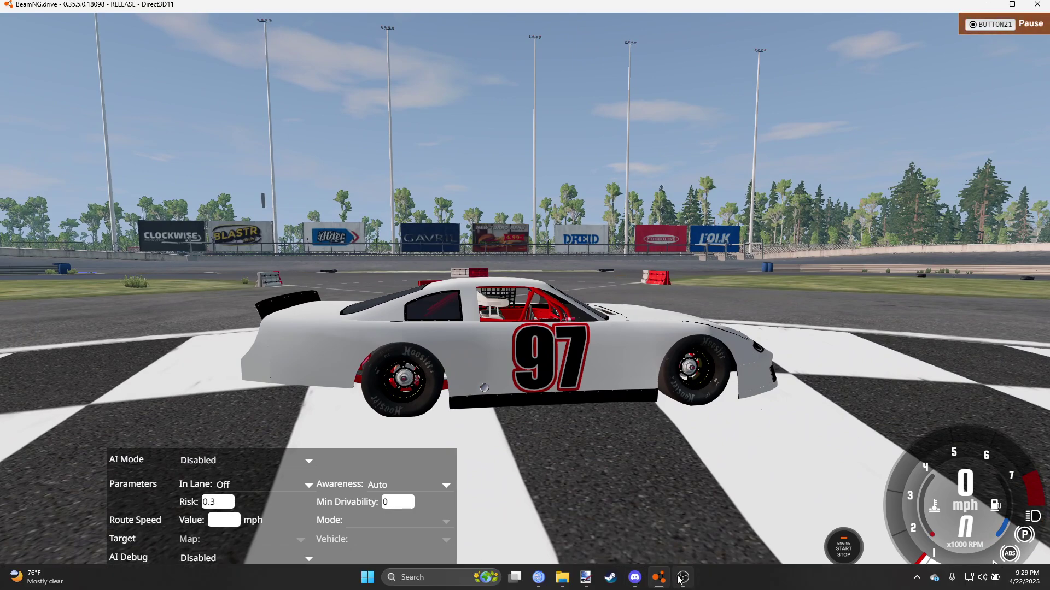
{"action": "left_click", "coordinate": [681, 578]}
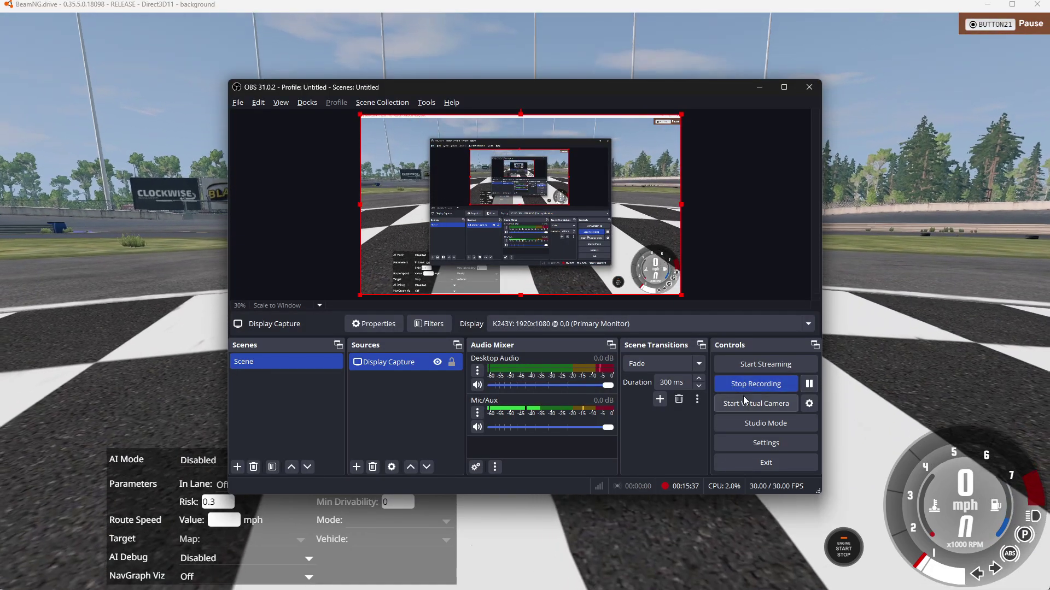